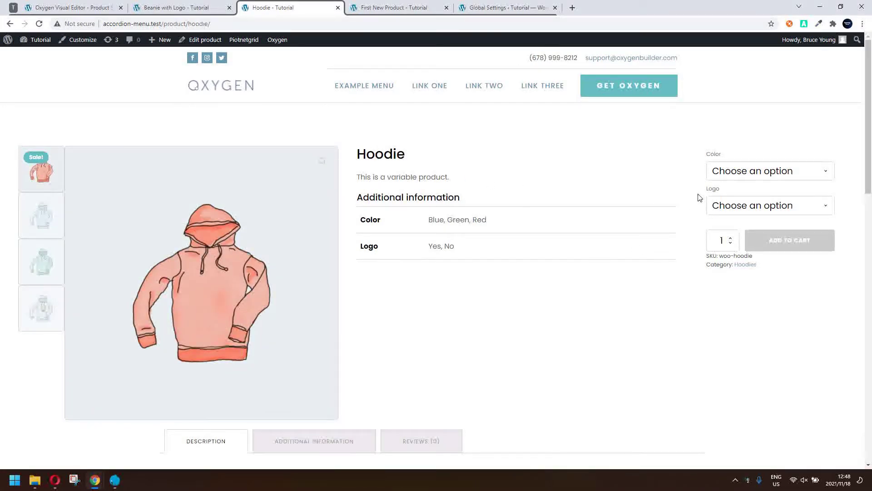
Choose the Blue color and the Yes logo option for the Hoodie product variation.
{"action": "left_click", "coordinate": [779, 178]}
{"action": "left_click", "coordinate": [755, 204]}
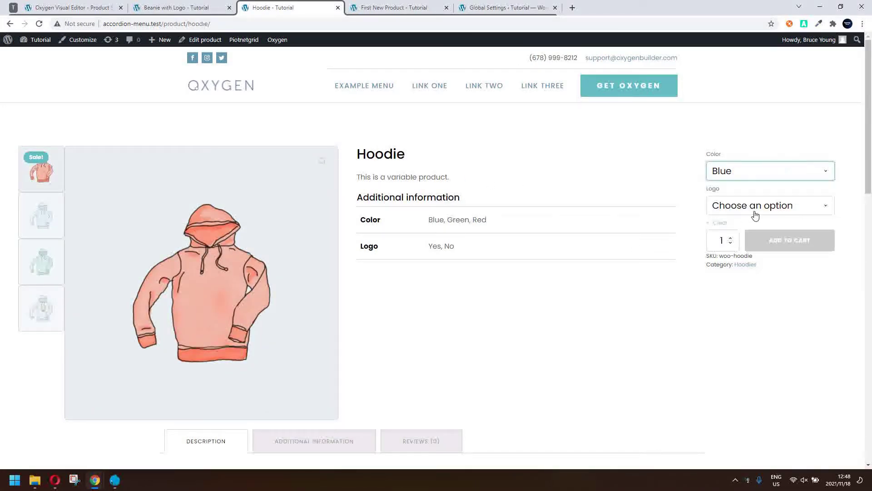
{"action": "left_click", "coordinate": [745, 207]}
{"action": "left_click", "coordinate": [743, 236]}
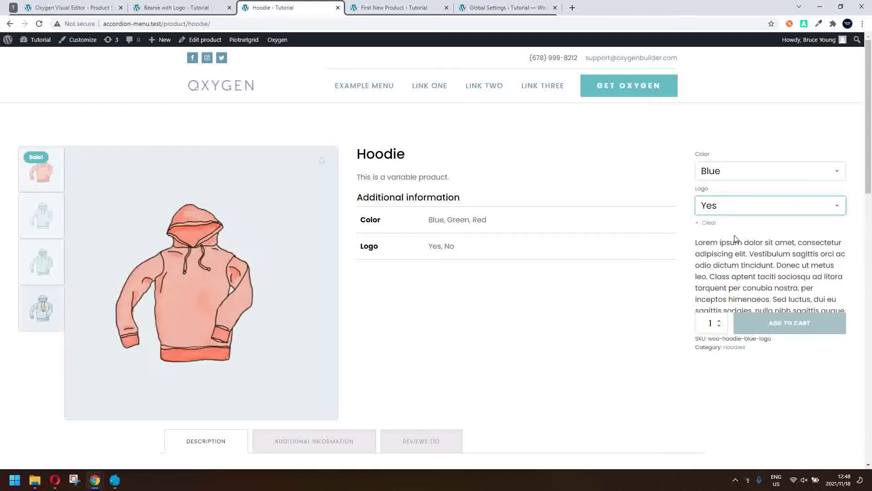
Examine the Hoodie product page layout, including the variation details, product tabs, related products and upsells.
{"action": "scroll", "coordinate": [772, 254], "scroll_direction": "down", "scroll_amount": 3}
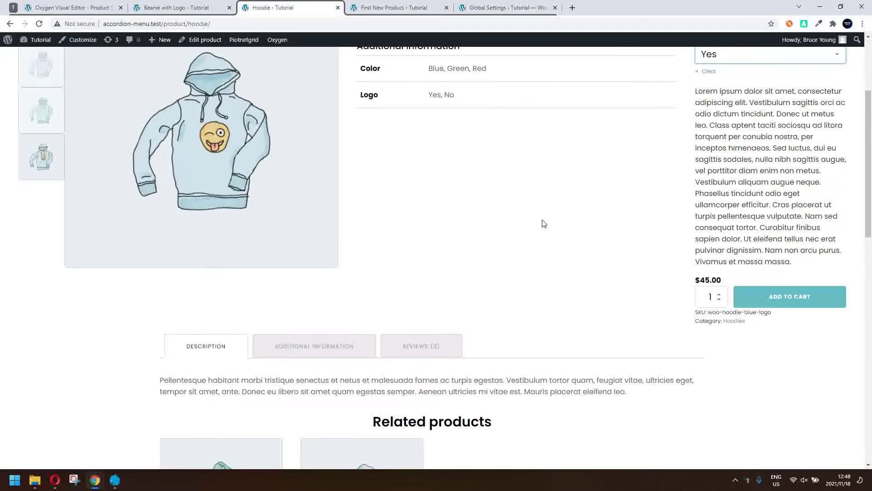
{"action": "scroll", "coordinate": [552, 222], "scroll_direction": "down", "scroll_amount": 3}
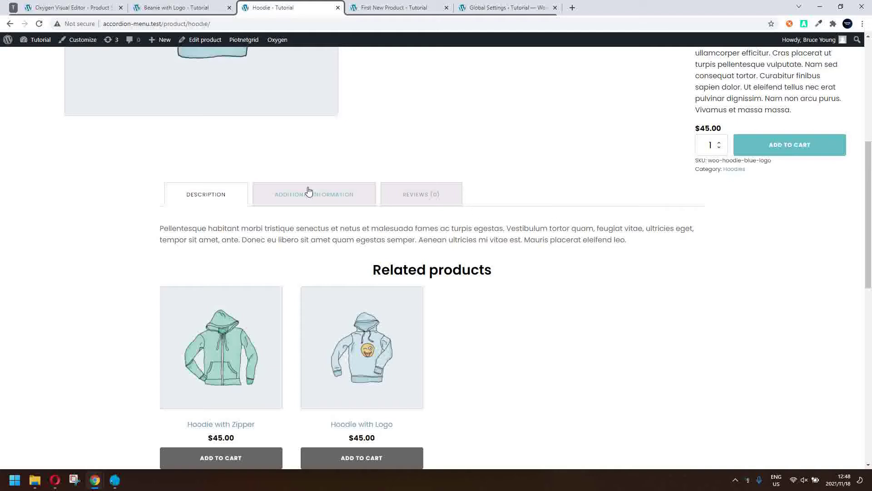
{"action": "scroll", "coordinate": [443, 279], "scroll_direction": "down", "scroll_amount": 1}
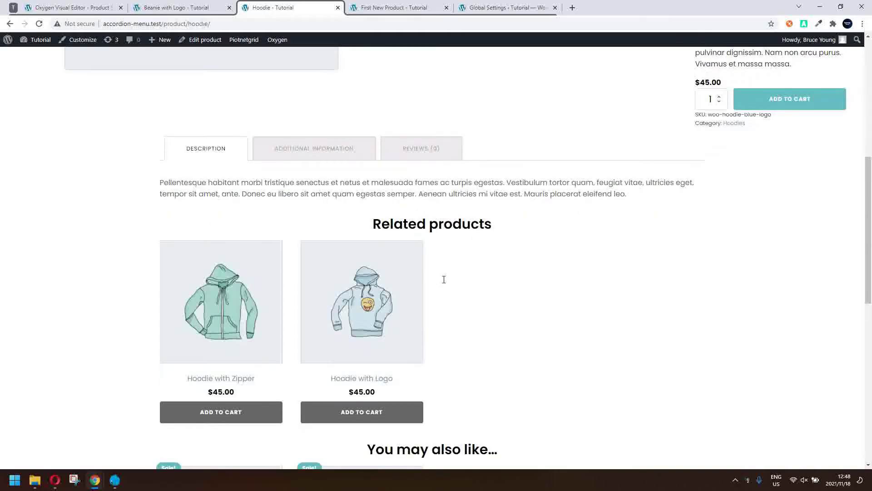
{"action": "scroll", "coordinate": [444, 279], "scroll_direction": "down", "scroll_amount": 5}
{"action": "scroll", "coordinate": [472, 254], "scroll_direction": "down", "scroll_amount": 2}
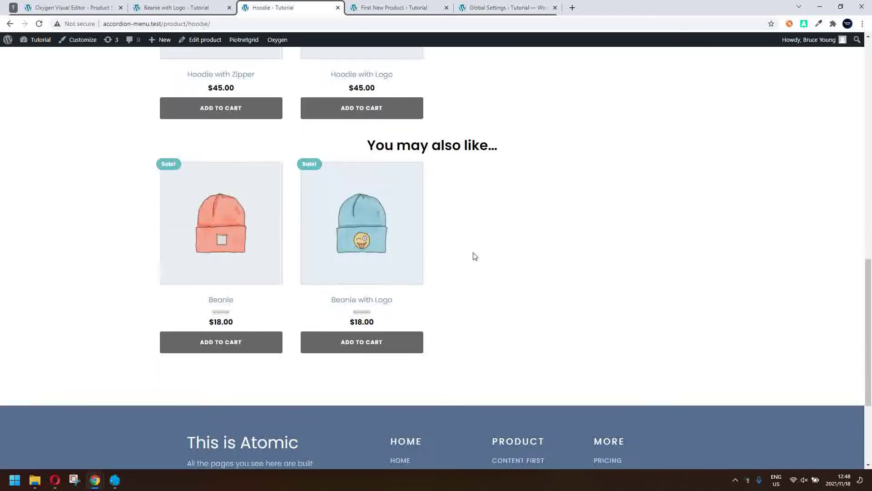
{"action": "scroll", "coordinate": [474, 256], "scroll_direction": "down", "scroll_amount": 1}
{"action": "scroll", "coordinate": [472, 260], "scroll_direction": "up", "scroll_amount": 15}
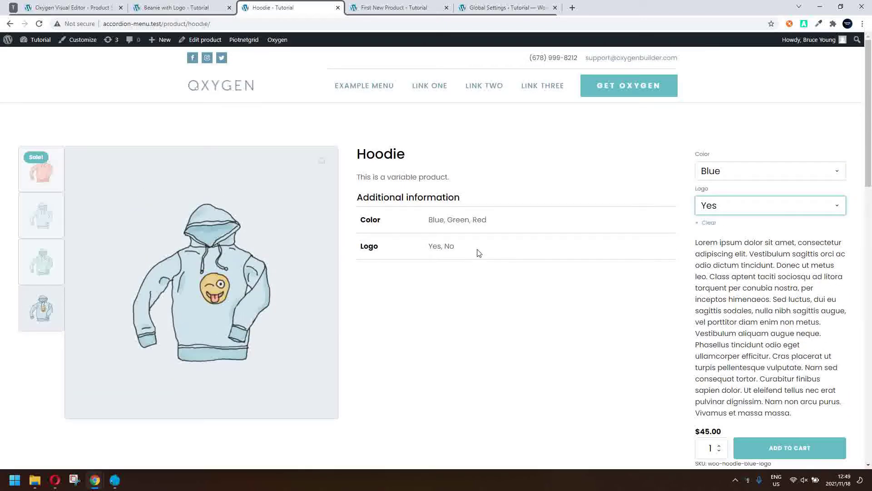
Compare the Beanie with Logo product page layout with the Hoodie product page layout.
{"action": "left_click", "coordinate": [181, 7]}
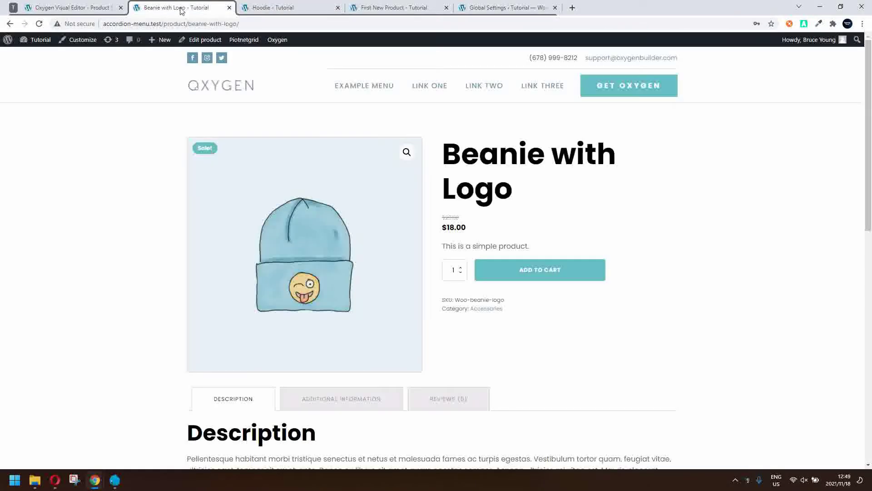
{"action": "scroll", "coordinate": [139, 131], "scroll_direction": "down", "scroll_amount": 8}
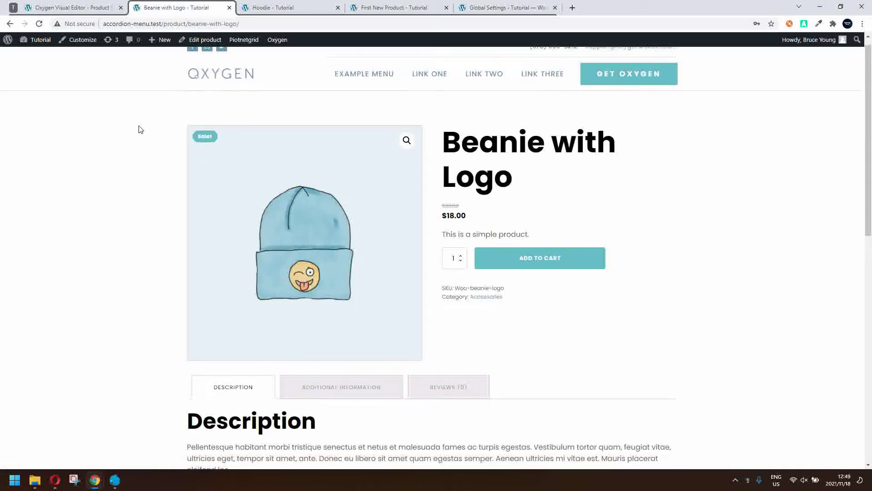
{"action": "scroll", "coordinate": [141, 131], "scroll_direction": "down", "scroll_amount": 2}
{"action": "scroll", "coordinate": [141, 131], "scroll_direction": "up", "scroll_amount": 10}
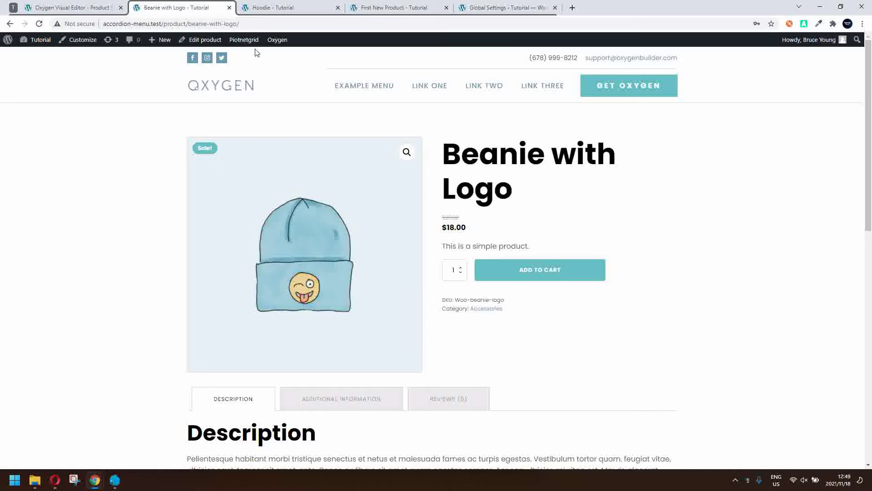
{"action": "left_click", "coordinate": [282, 9]}
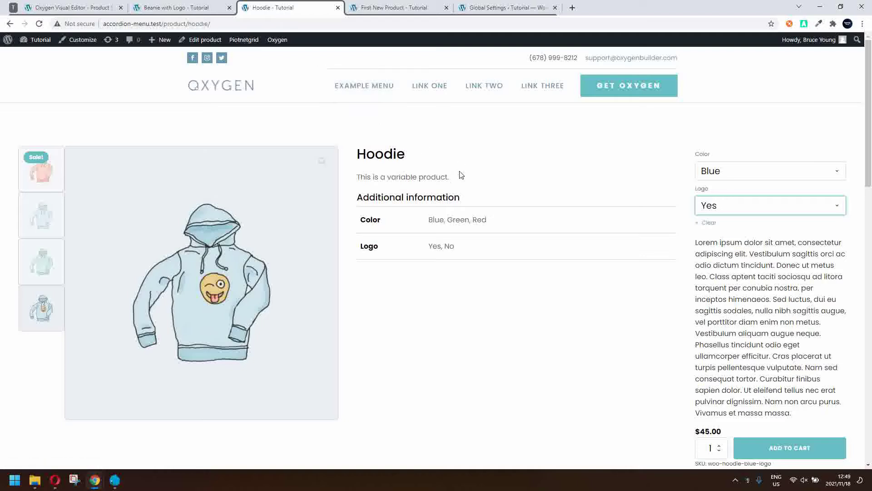
{"action": "scroll", "coordinate": [475, 195], "scroll_direction": "down", "scroll_amount": 4}
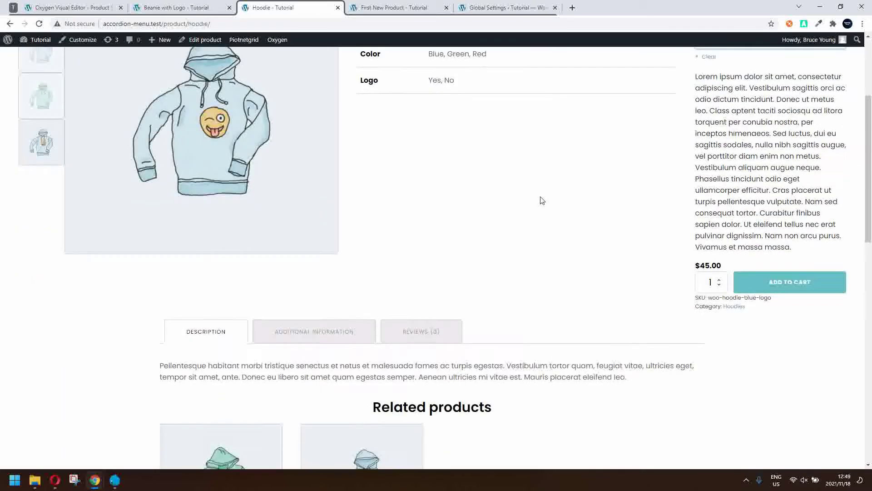
{"action": "scroll", "coordinate": [539, 198], "scroll_direction": "up", "scroll_amount": 4}
{"action": "left_click", "coordinate": [186, 8]}
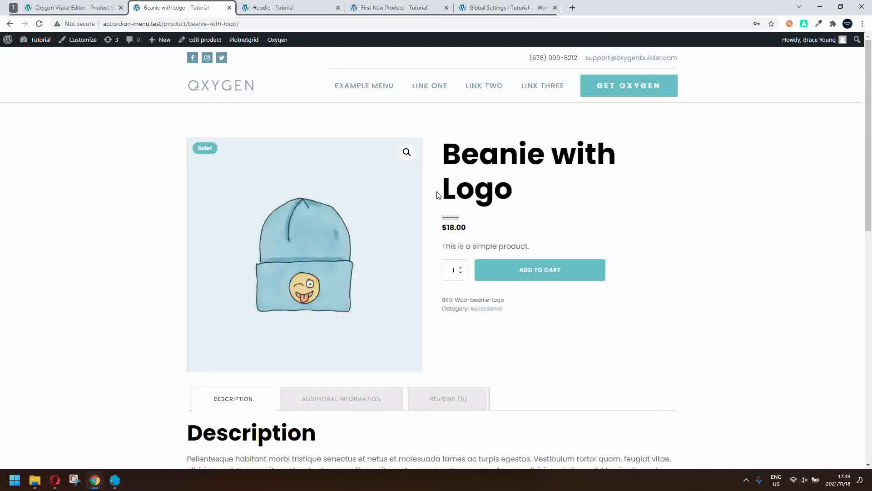
Leave the visual editor for the WordPress admin and open the list of Oxygen templates.
{"action": "left_click", "coordinate": [93, 8]}
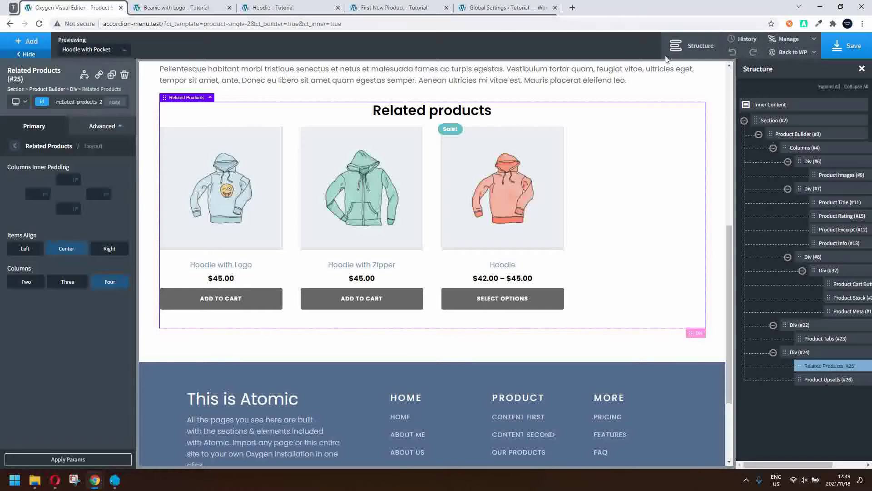
{"action": "left_click", "coordinate": [779, 70]}
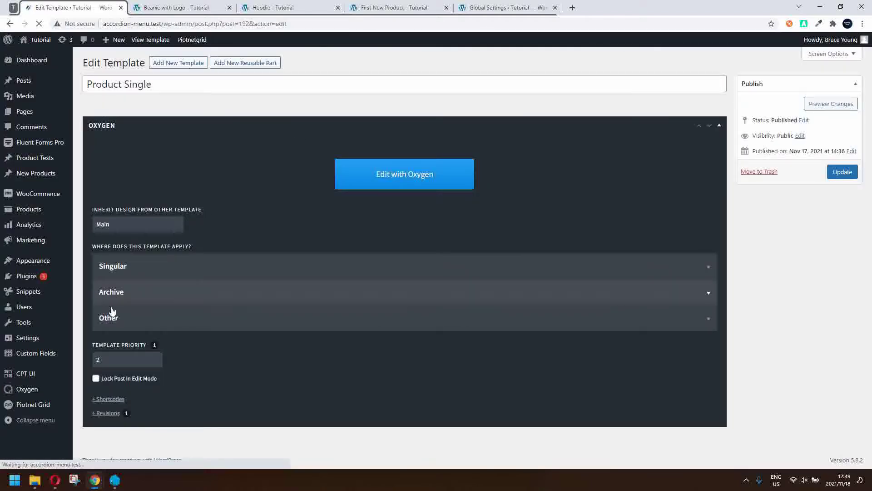
{"action": "mouse_move", "coordinate": [21, 390]}
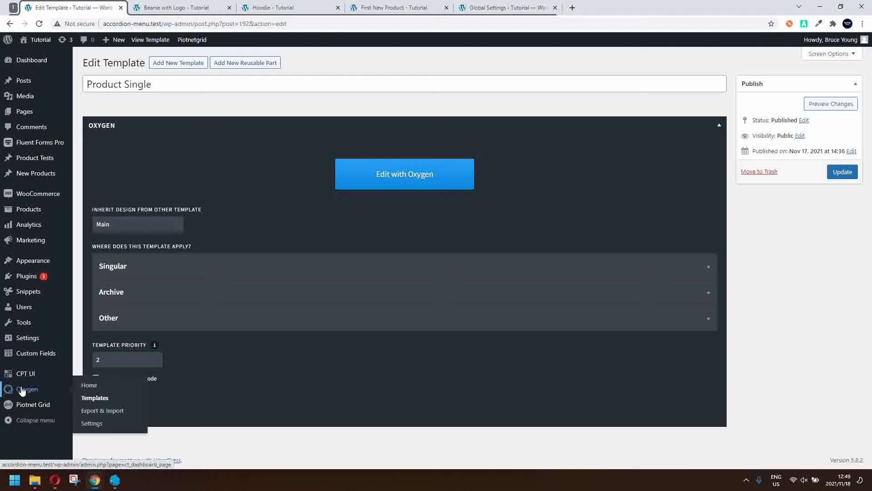
{"action": "left_click", "coordinate": [101, 399]}
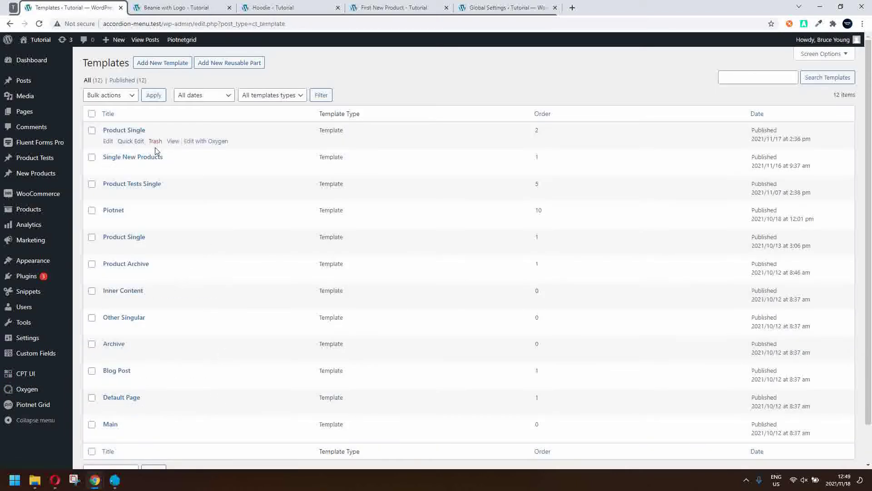
Create a new template titled "Product-Single - Accessories", checking the product's category name on the Beanie with Logo page.
{"action": "left_click", "coordinate": [162, 63]}
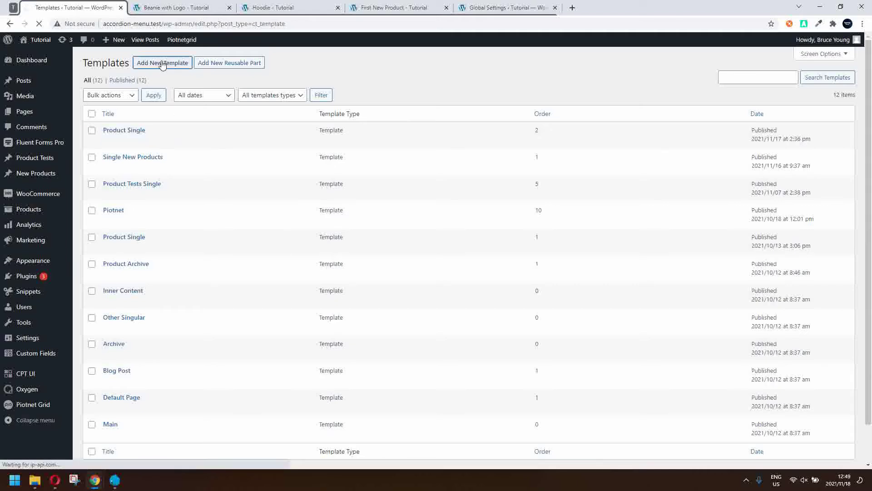
{"action": "type", "text": "Product-Single -"}
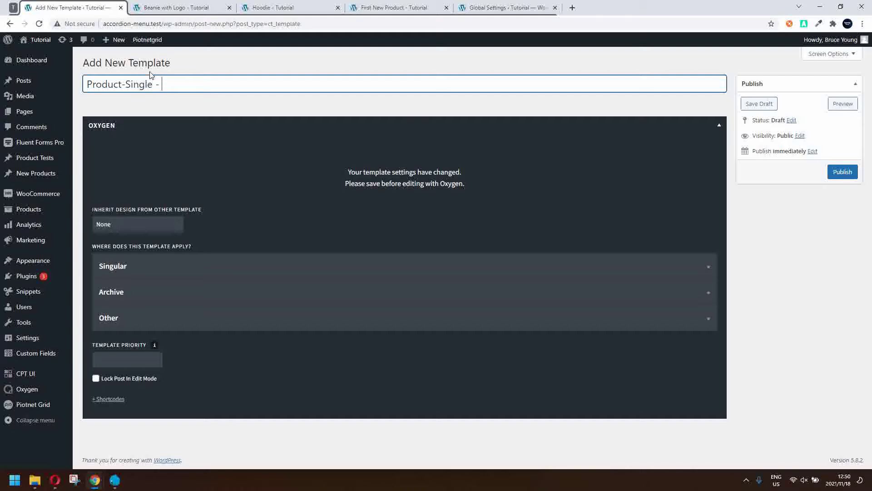
{"action": "left_click", "coordinate": [176, 8]}
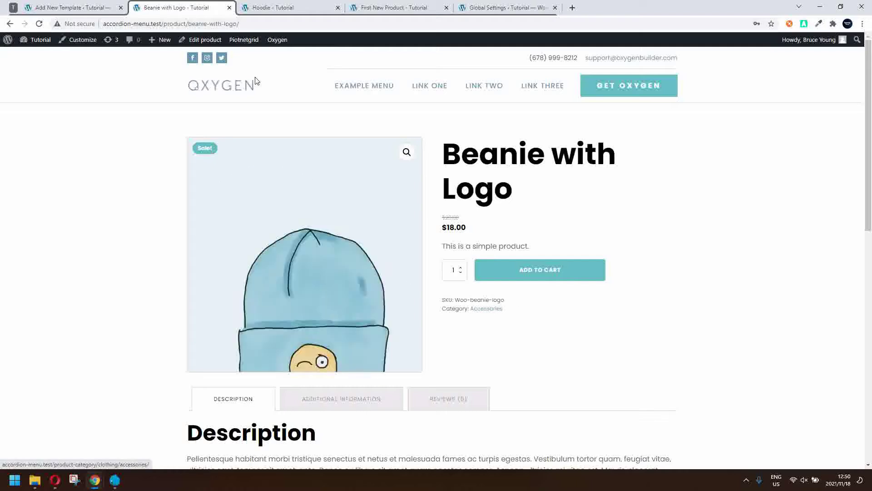
{"action": "left_click", "coordinate": [44, 8]}
{"action": "type", "text": "Accessories"}
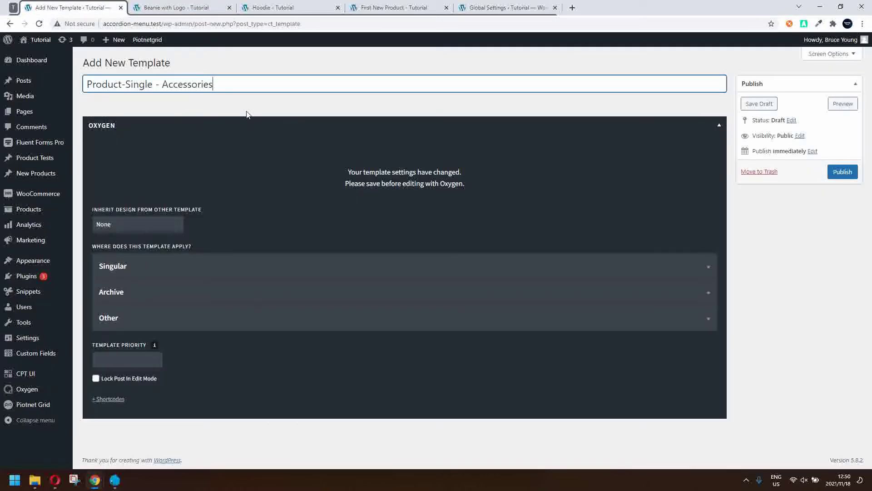
Make the template inherit its design from Main and apply it to singular Products.
{"action": "left_click", "coordinate": [167, 230]}
{"action": "left_click", "coordinate": [143, 258]}
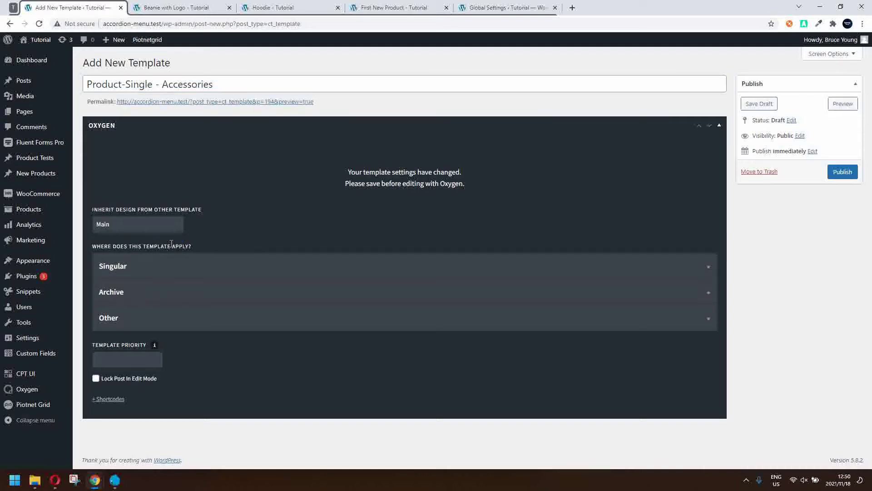
{"action": "left_click", "coordinate": [156, 261]}
{"action": "scroll", "coordinate": [181, 251], "scroll_direction": "down", "scroll_amount": 3}
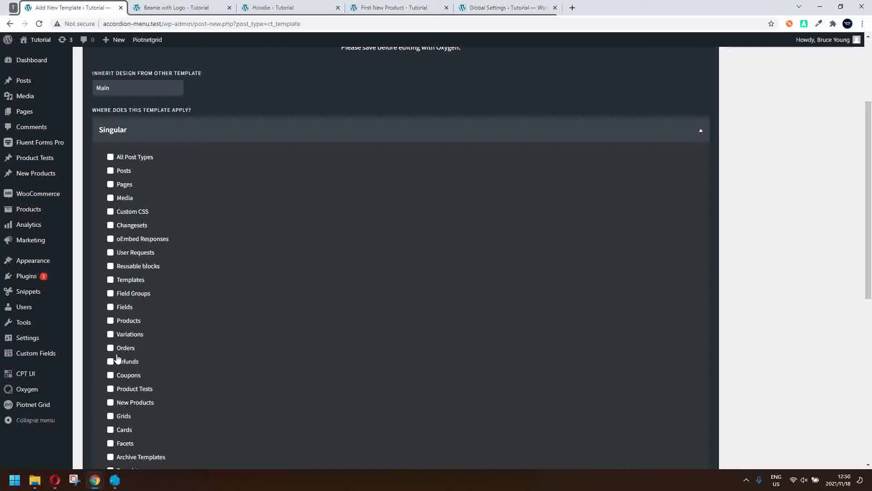
{"action": "left_click", "coordinate": [110, 320]}
Add the Accessories product category to the template's singular taxonomy condition.
{"action": "scroll", "coordinate": [242, 331], "scroll_direction": "down", "scroll_amount": 1}
{"action": "scroll", "coordinate": [243, 335], "scroll_direction": "down", "scroll_amount": 6}
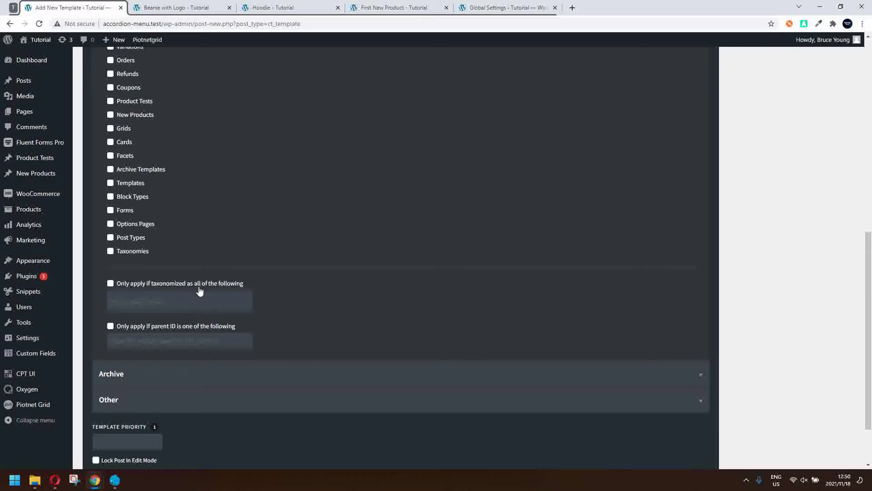
{"action": "left_click", "coordinate": [166, 296]}
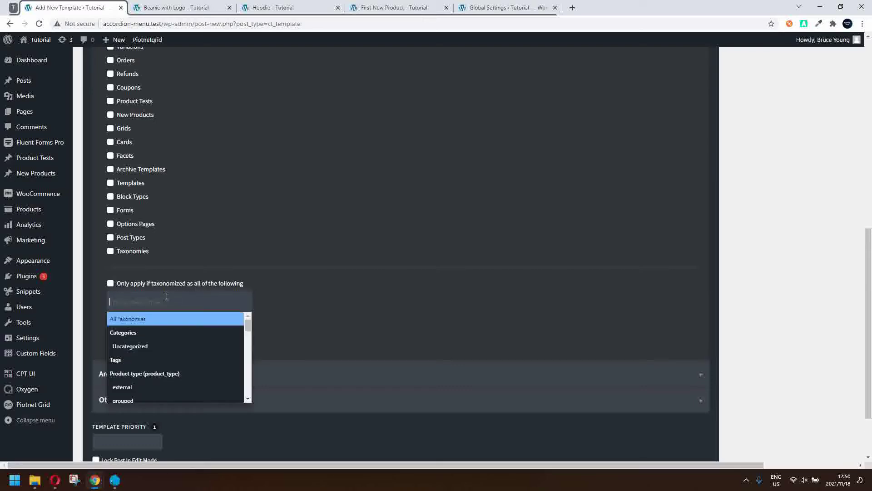
{"action": "type", "text": "acc"}
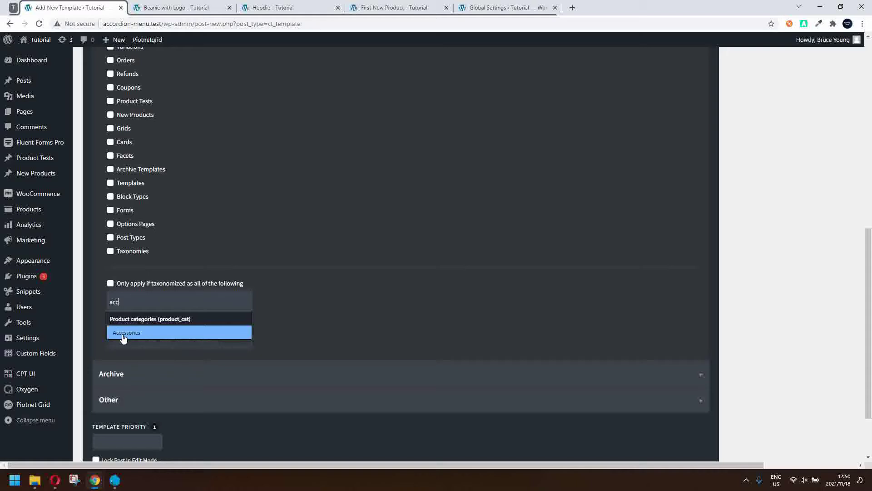
{"action": "left_click", "coordinate": [123, 334]}
Set the template priority to 1 and publish the template.
{"action": "scroll", "coordinate": [386, 313], "scroll_direction": "down", "scroll_amount": 2}
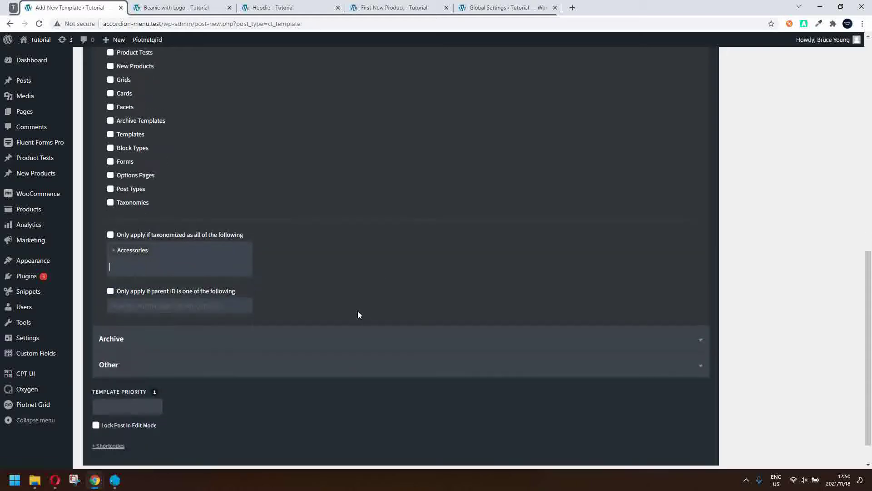
{"action": "left_click", "coordinate": [140, 396]}
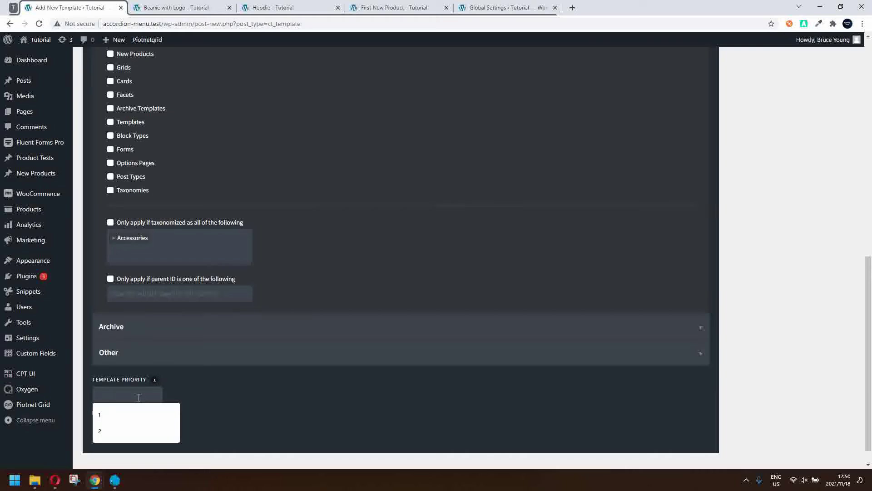
{"action": "type", "text": "1"}
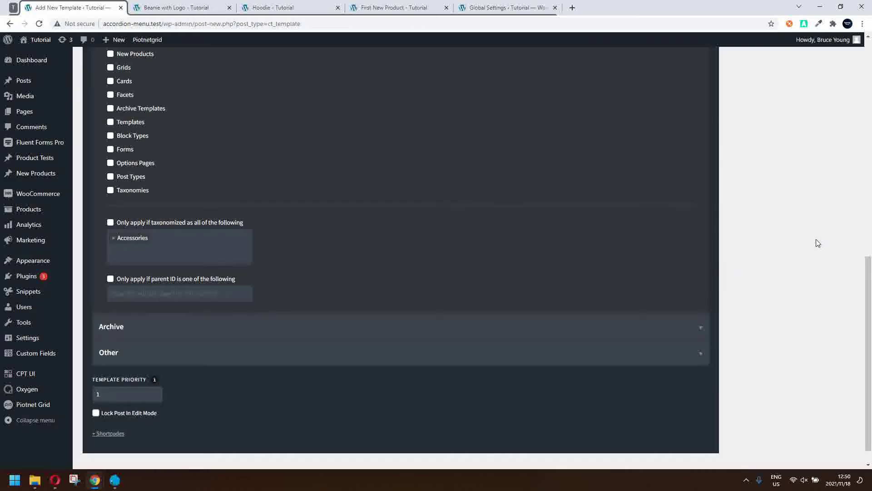
{"action": "scroll", "coordinate": [818, 243], "scroll_direction": "up", "scroll_amount": 15}
{"action": "left_click", "coordinate": [835, 172]}
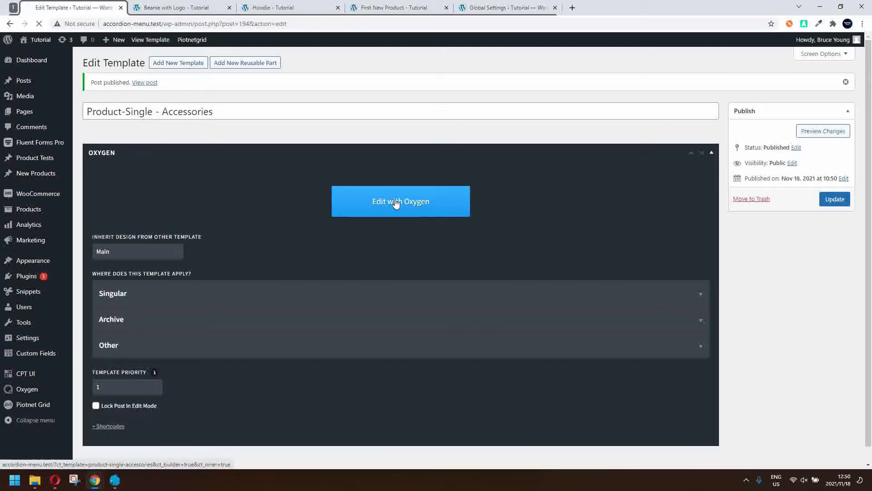
Open the Accessories template for editing with Oxygen and add two sections to its empty content area.
{"action": "left_click", "coordinate": [395, 204]}
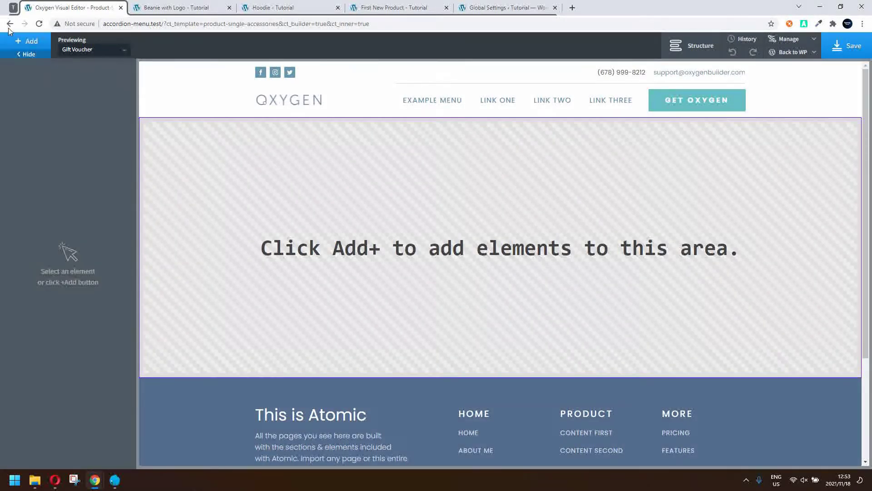
{"action": "left_click", "coordinate": [27, 41]}
{"action": "left_click", "coordinate": [29, 130]}
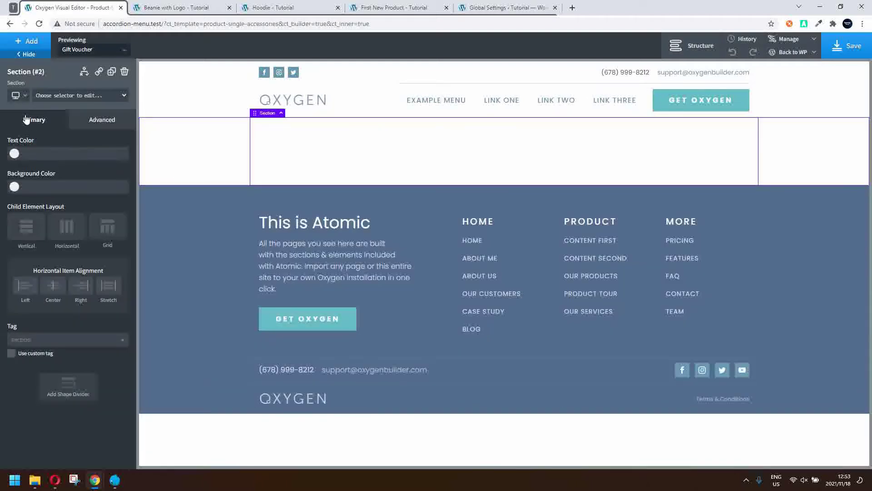
{"action": "left_click", "coordinate": [24, 46]}
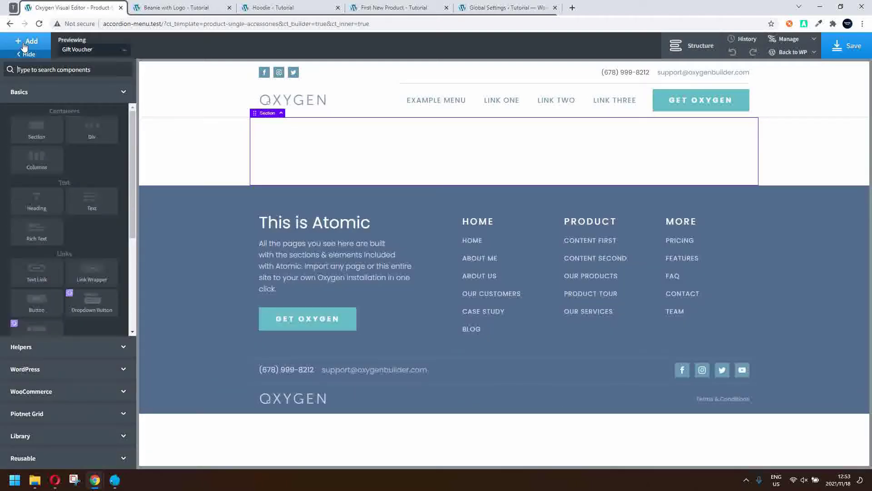
{"action": "left_click", "coordinate": [38, 135]}
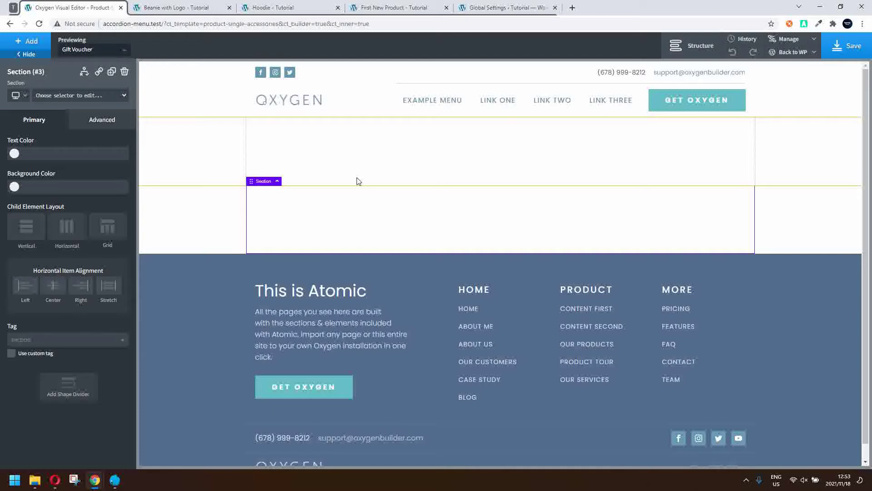
Set the first section's container padding to 15 on all sides and its section container width to full width.
{"action": "left_click", "coordinate": [300, 156]}
{"action": "left_click", "coordinate": [300, 132]}
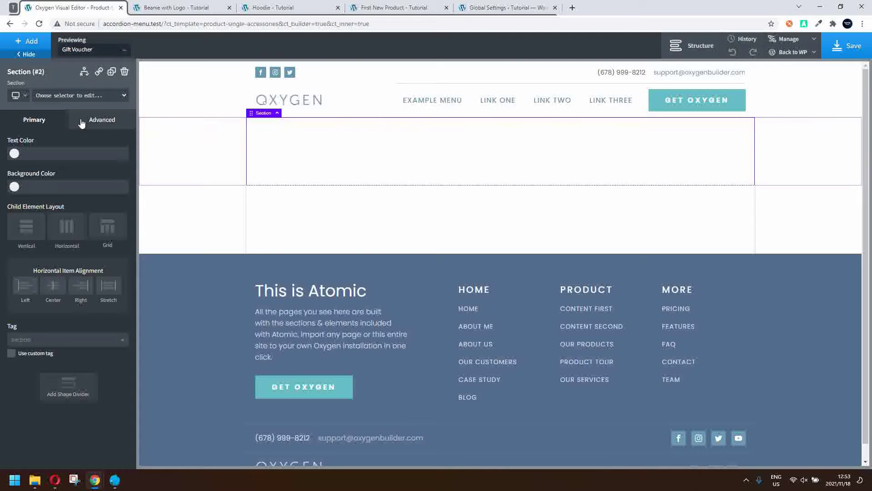
{"action": "left_click", "coordinate": [97, 121]}
{"action": "left_click", "coordinate": [68, 170]}
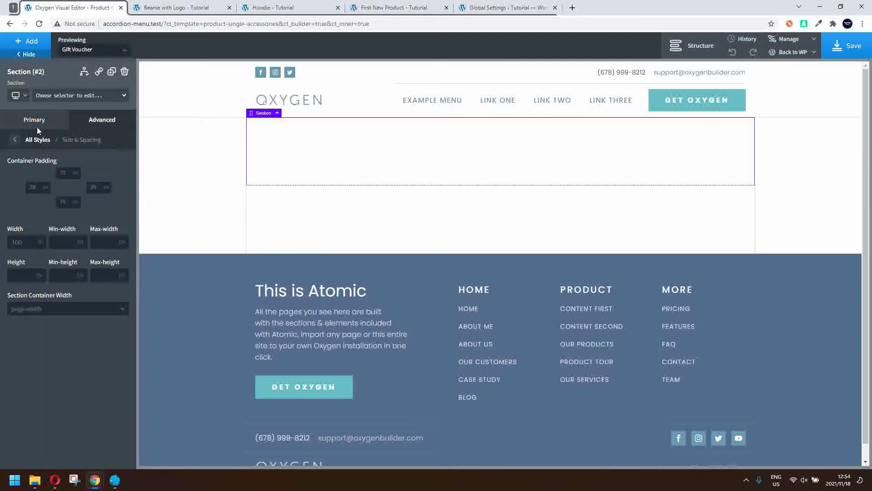
{"action": "left_click", "coordinate": [66, 173]}
{"action": "type", "text": "15"}
{"action": "left_click", "coordinate": [67, 213]}
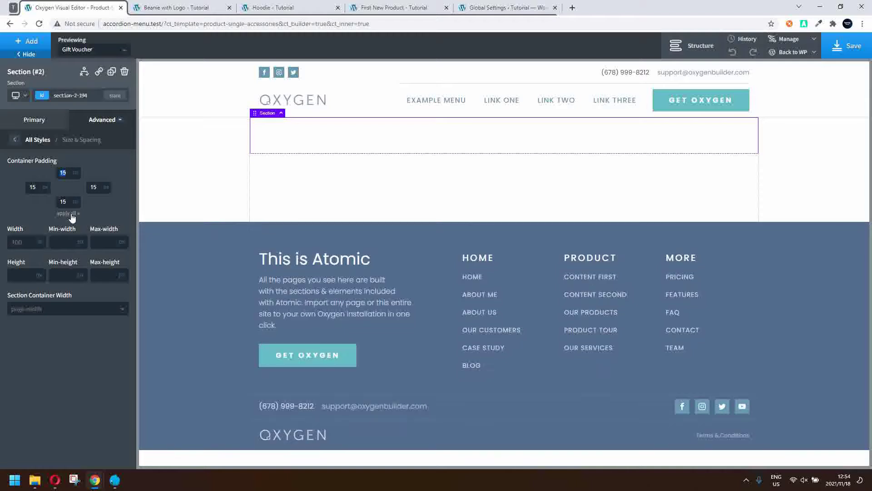
{"action": "left_click", "coordinate": [43, 309]}
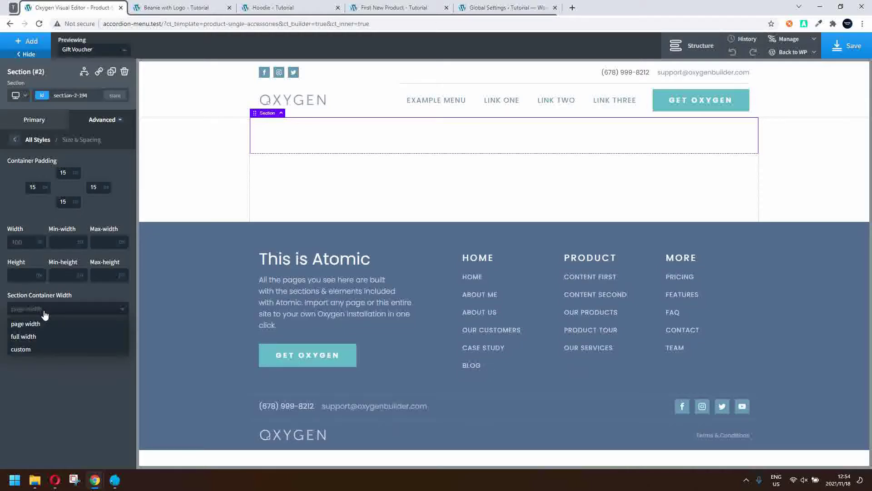
{"action": "left_click", "coordinate": [39, 338]}
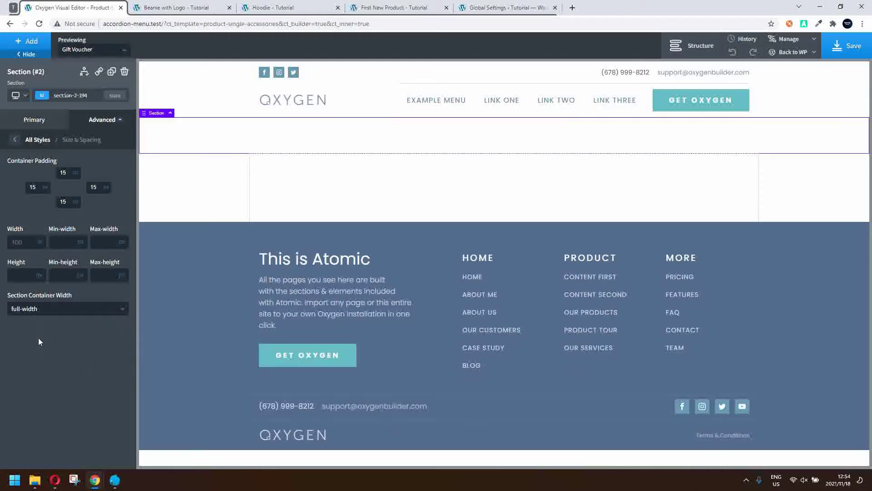
Add a WooCommerce Product Builder to the first section and preview the template with the Beanie with Logo product.
{"action": "left_click", "coordinate": [28, 42]}
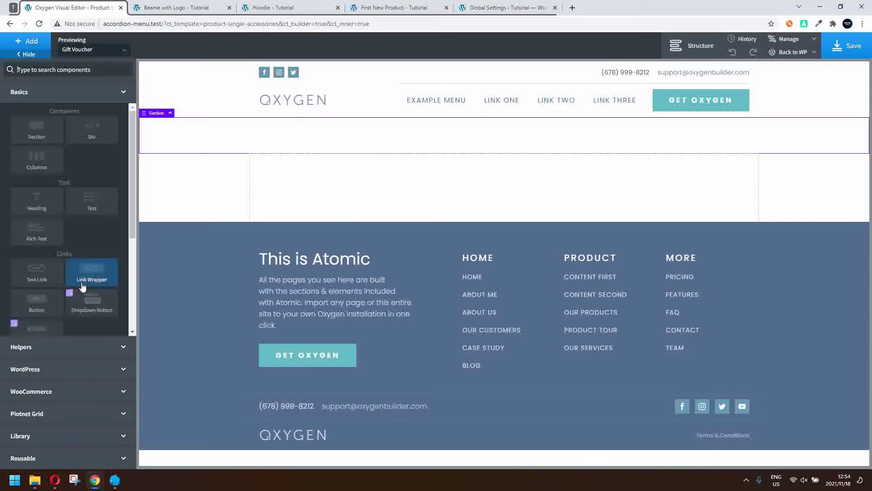
{"action": "right_click", "coordinate": [45, 393]}
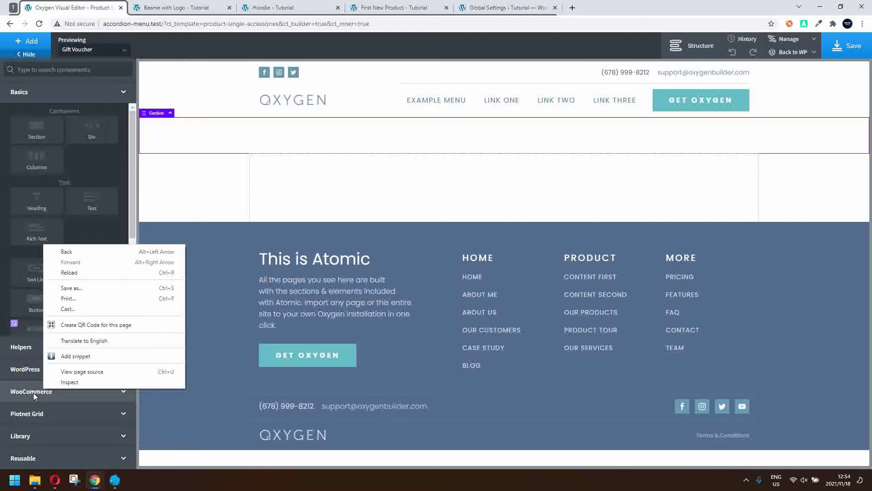
{"action": "right_click", "coordinate": [33, 392]}
{"action": "left_click", "coordinate": [18, 391]}
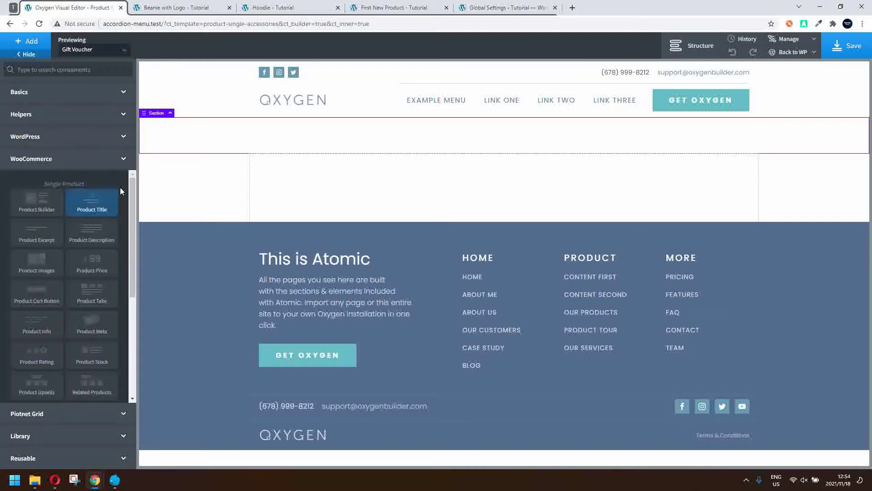
{"action": "left_click", "coordinate": [40, 199]}
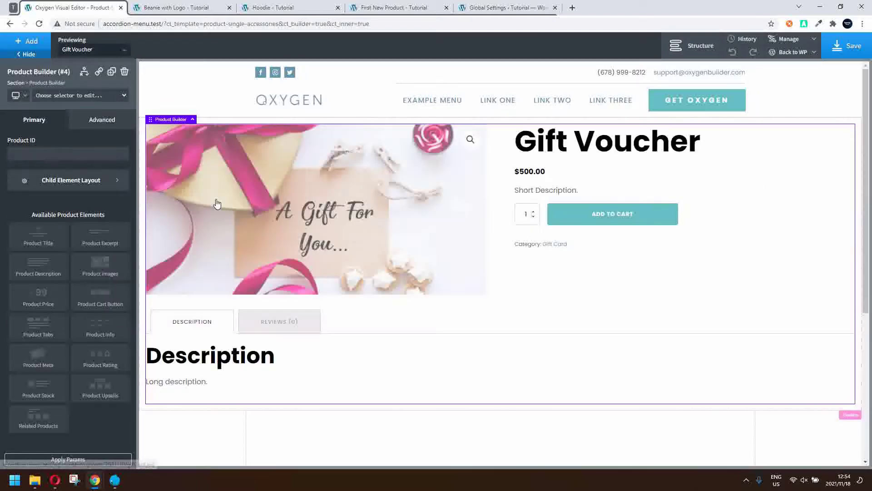
{"action": "left_click", "coordinate": [120, 51]}
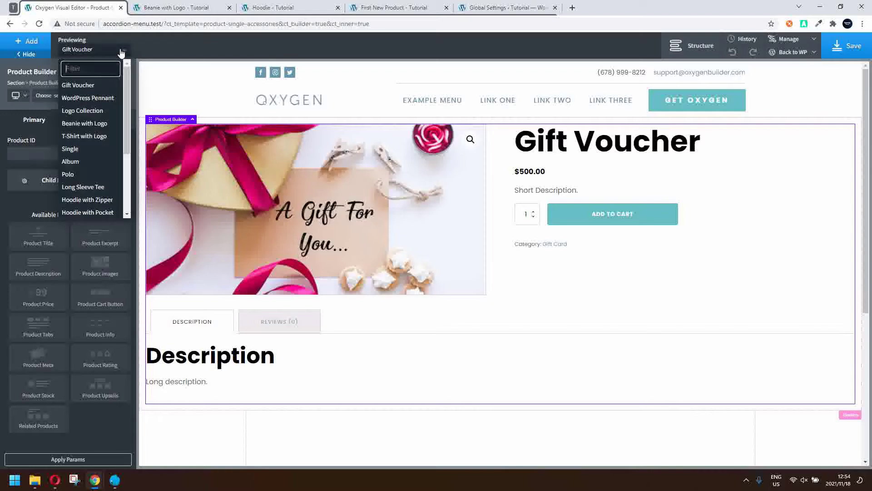
{"action": "left_click", "coordinate": [84, 122]}
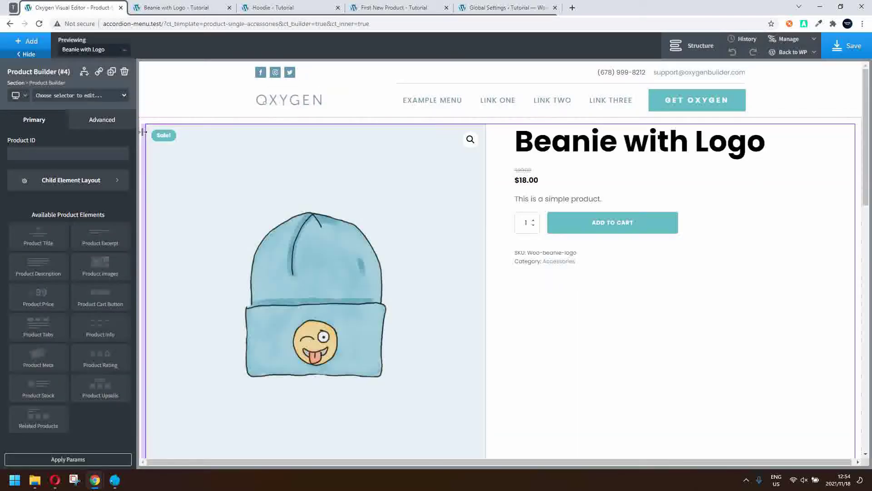
Show the structure tree and add a Columns element with the 33 33 33 layout inside the Product Builder.
{"action": "left_click", "coordinate": [711, 45]}
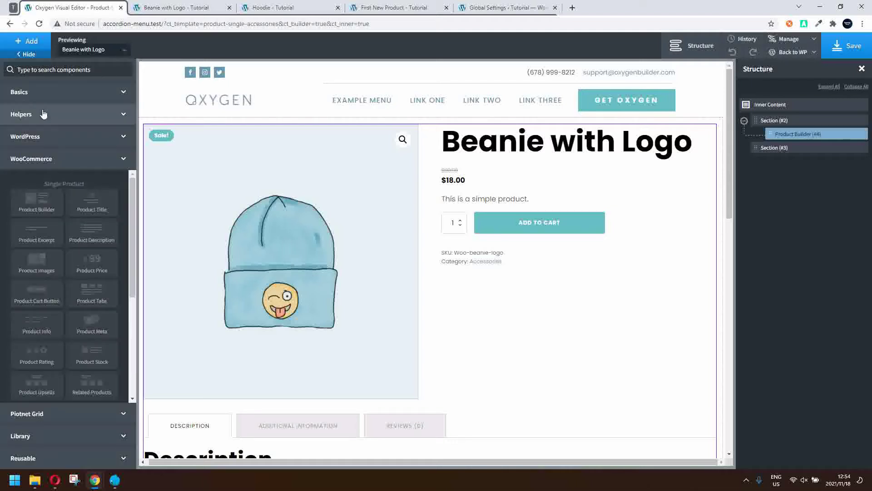
{"action": "left_click", "coordinate": [41, 93]}
{"action": "left_click", "coordinate": [40, 157]}
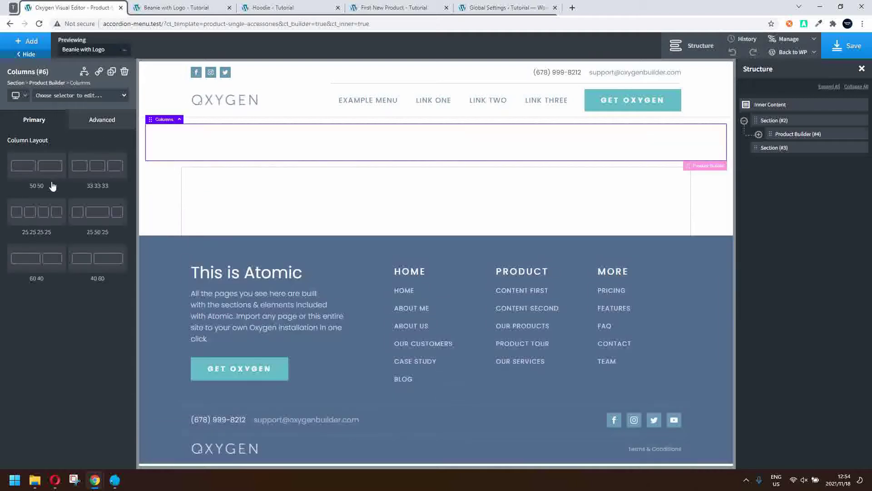
{"action": "left_click", "coordinate": [96, 166]}
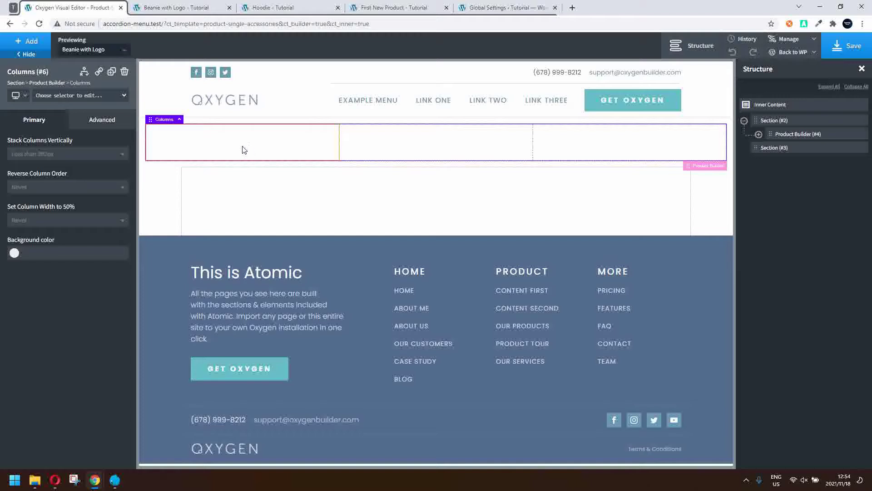
Set the widths of the first and second columns to 40 each, leaving the third to fill the rest.
{"action": "left_click", "coordinate": [200, 144]}
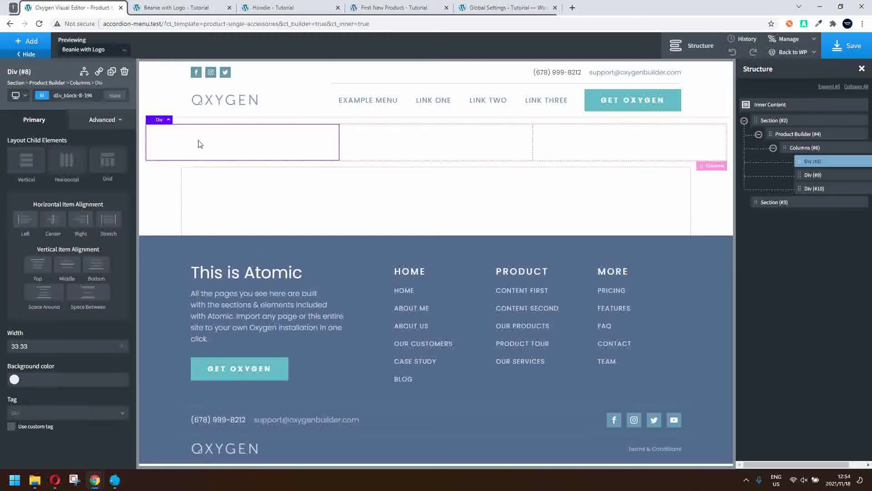
{"action": "type", "text": "40"}
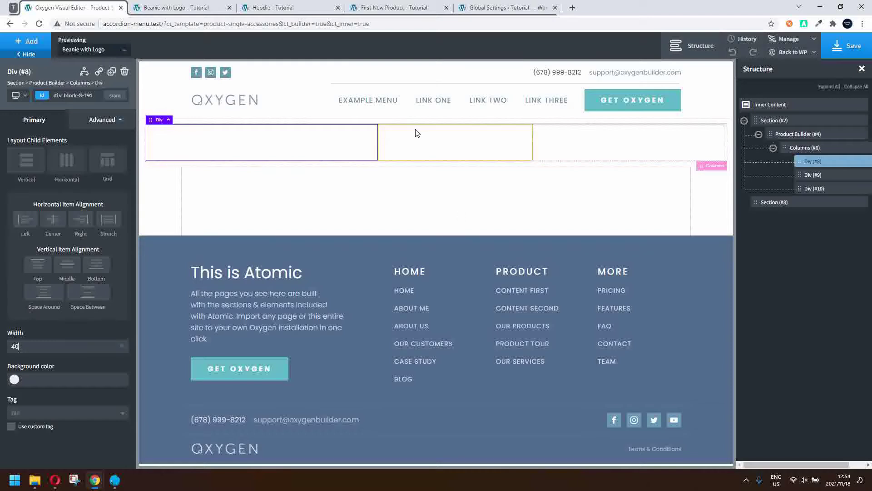
{"action": "left_click", "coordinate": [417, 133]}
{"action": "type", "text": "40"}
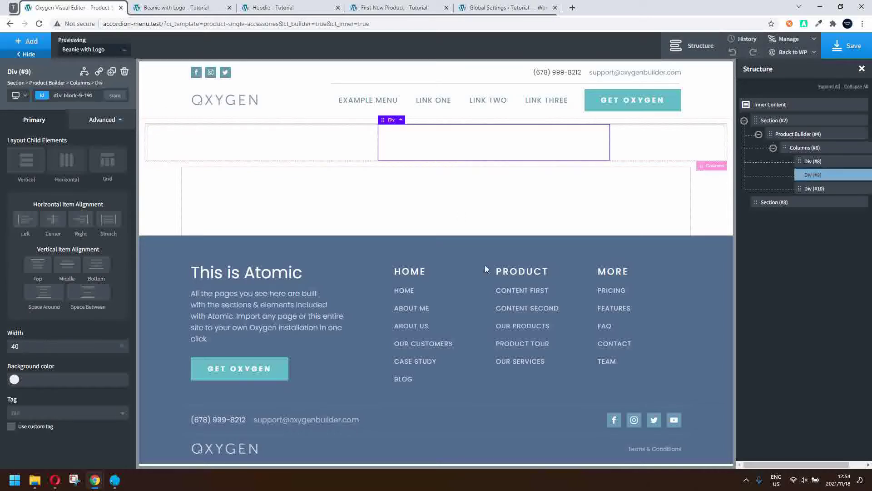
{"action": "left_click", "coordinate": [684, 134]}
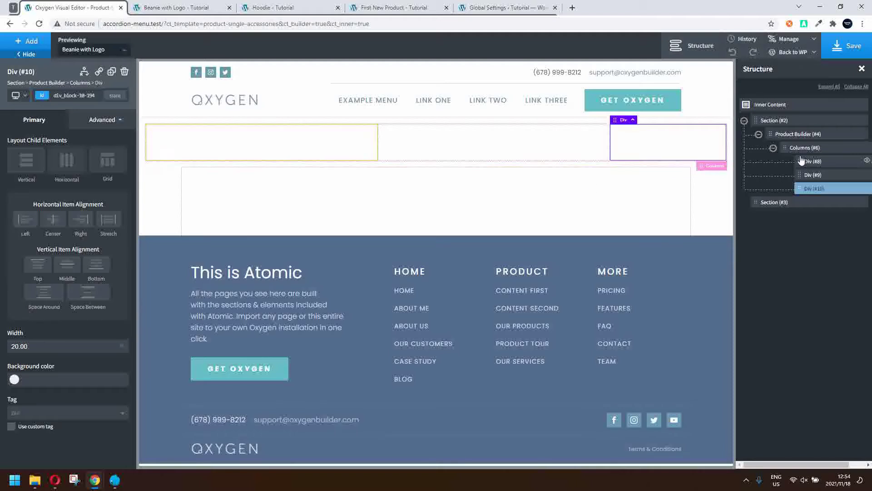
Add the WooCommerce Product Images element to the first column of the Product Builder.
{"action": "left_click", "coordinate": [793, 138]}
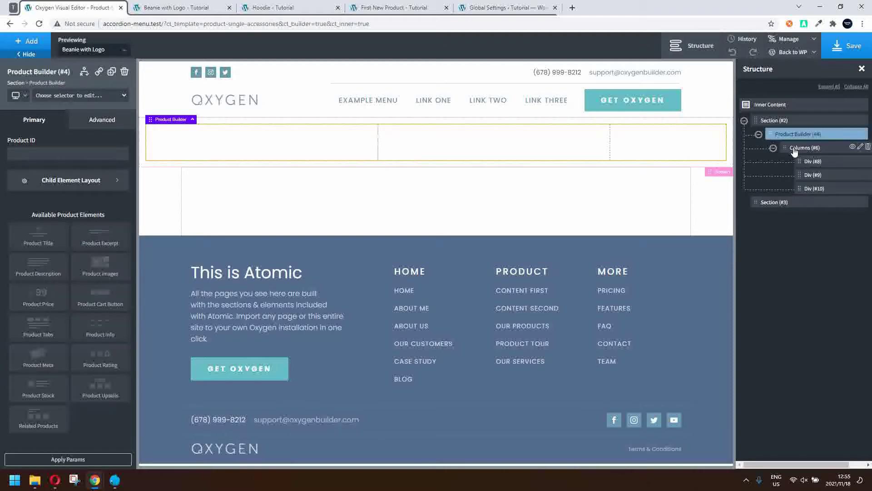
{"action": "left_click", "coordinate": [795, 148]}
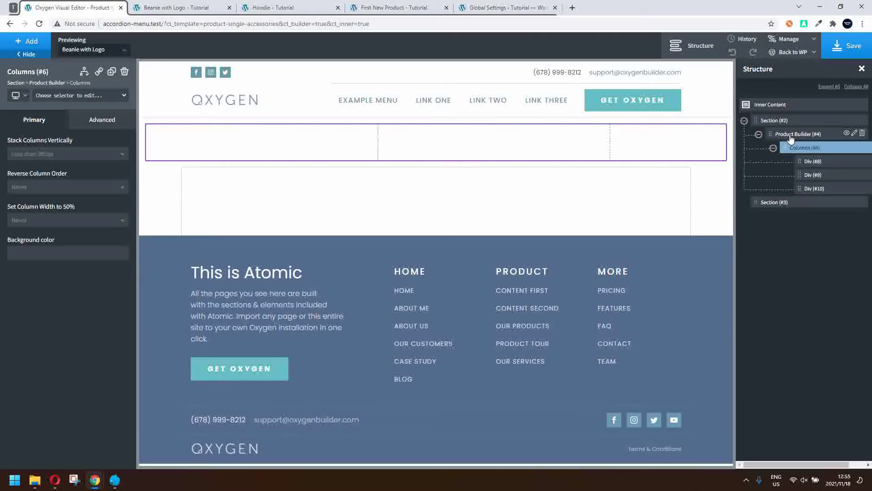
{"action": "left_click", "coordinate": [810, 162]}
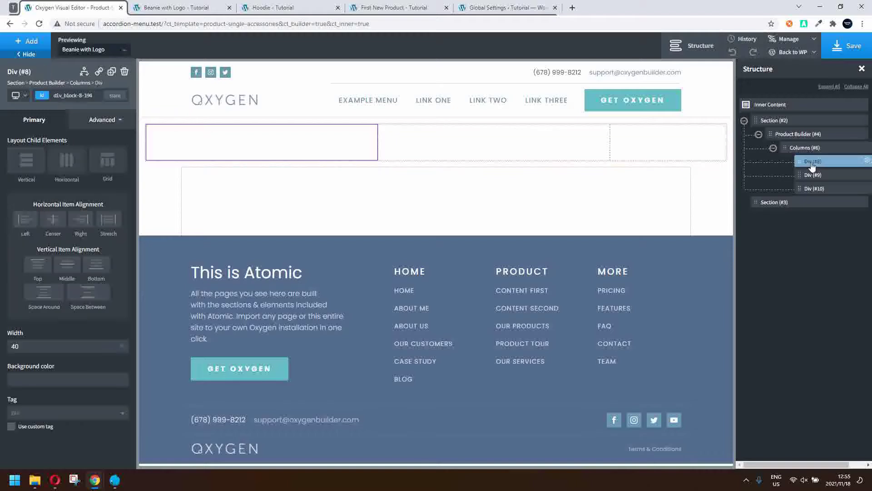
{"action": "left_click", "coordinate": [93, 124]}
{"action": "left_click", "coordinate": [40, 129]}
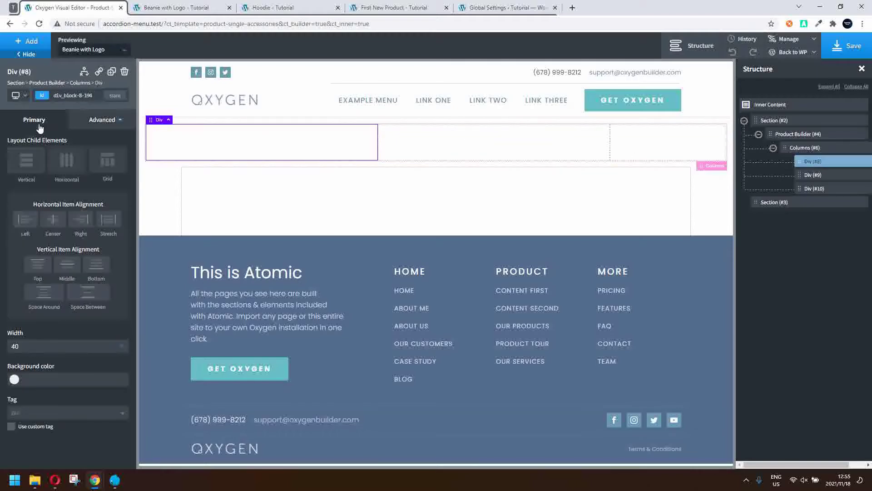
{"action": "left_click", "coordinate": [28, 41]}
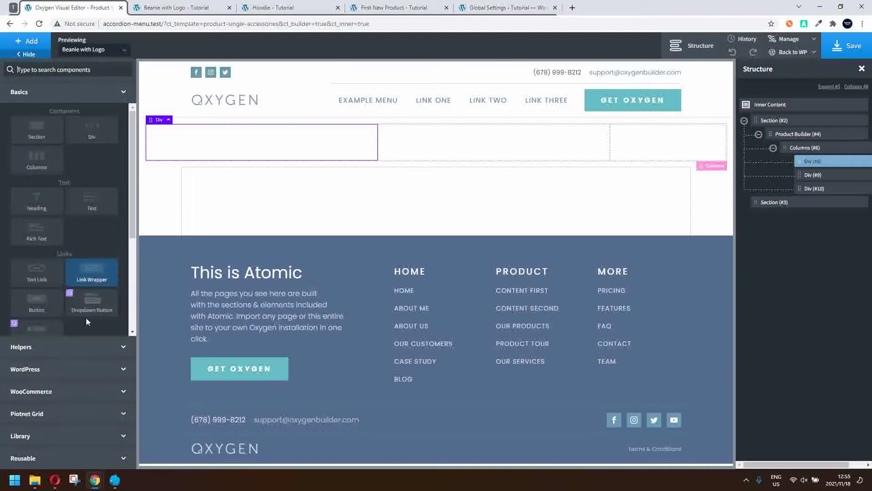
{"action": "left_click", "coordinate": [34, 391]}
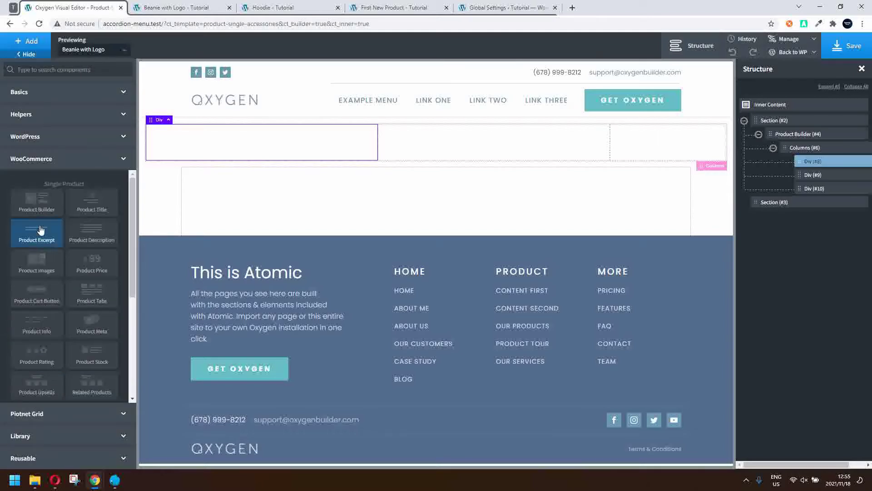
{"action": "left_click", "coordinate": [42, 263]}
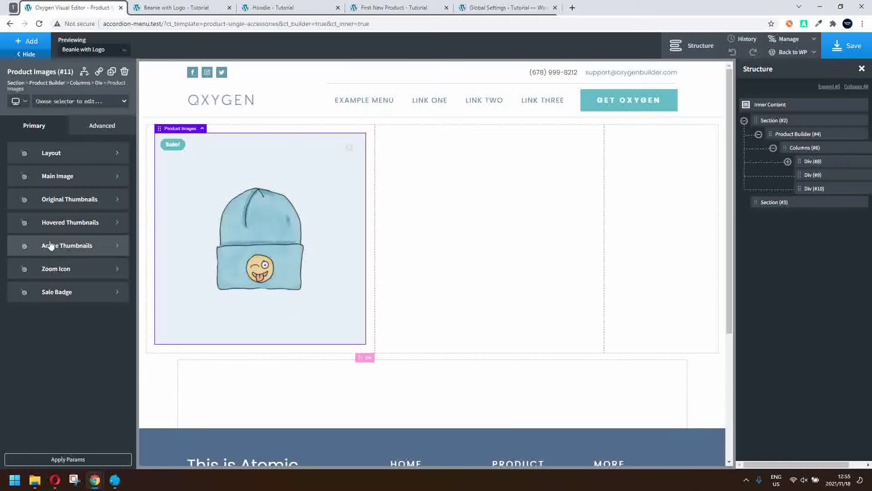
Set the thumbnails layout of the product images to Vertically Left.
{"action": "left_click", "coordinate": [63, 151]}
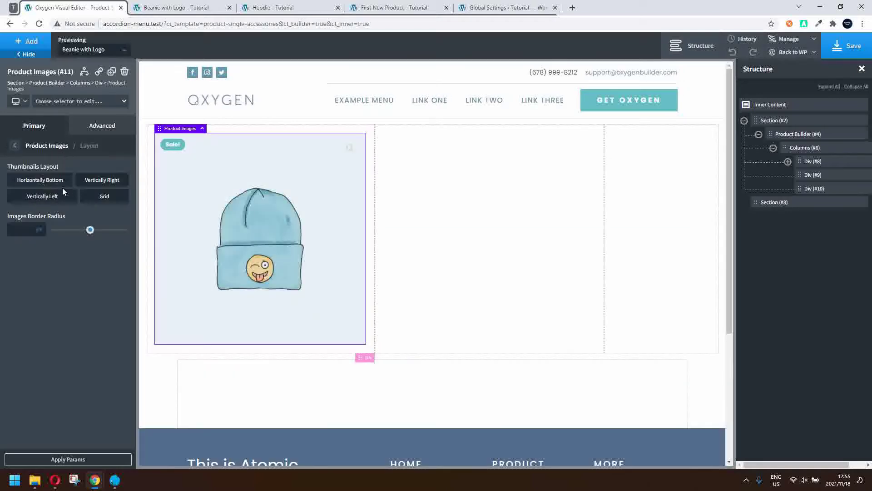
{"action": "left_click", "coordinate": [48, 198]}
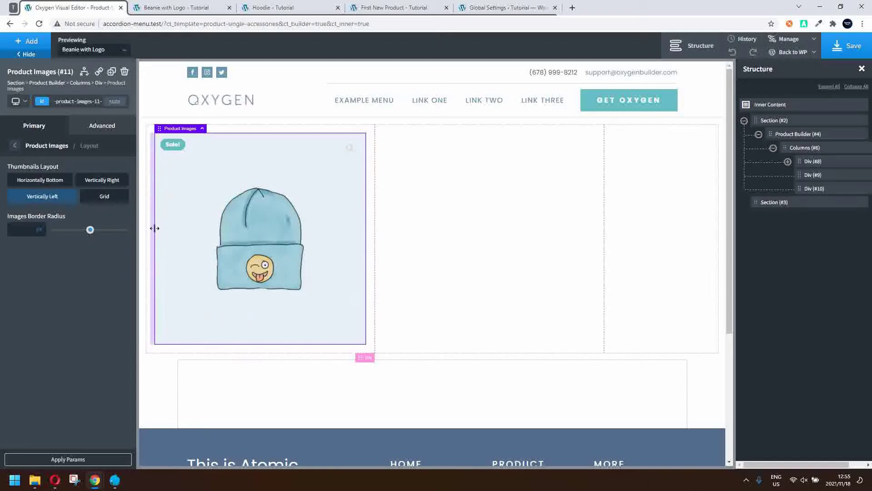
{"action": "left_click", "coordinate": [14, 146]}
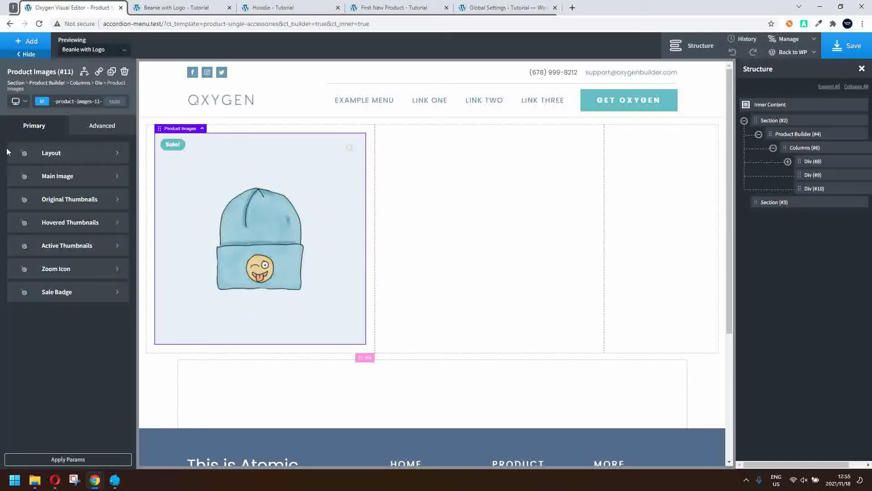
Add a Product Title element to the second column.
{"action": "left_click", "coordinate": [517, 203]}
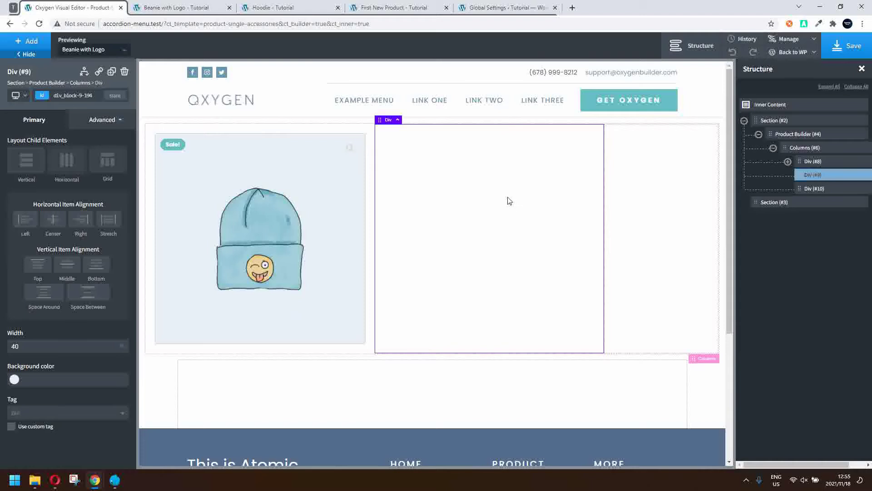
{"action": "left_click", "coordinate": [25, 45]}
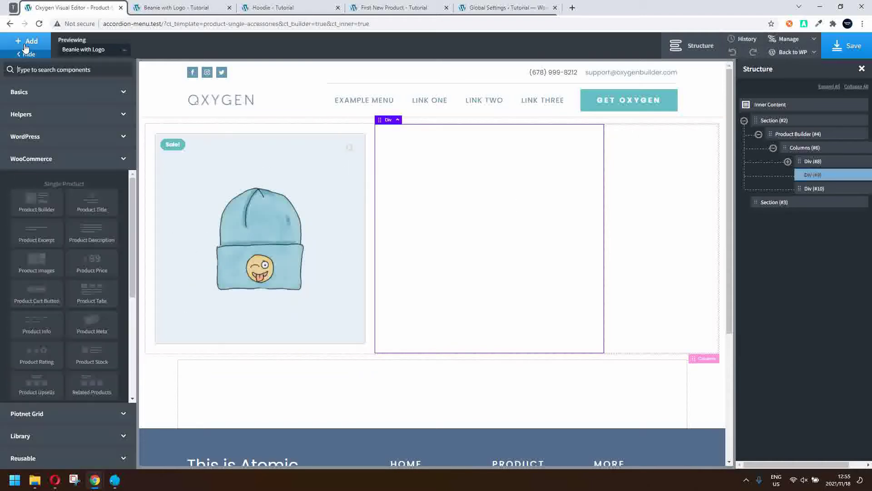
{"action": "left_click", "coordinate": [87, 209]}
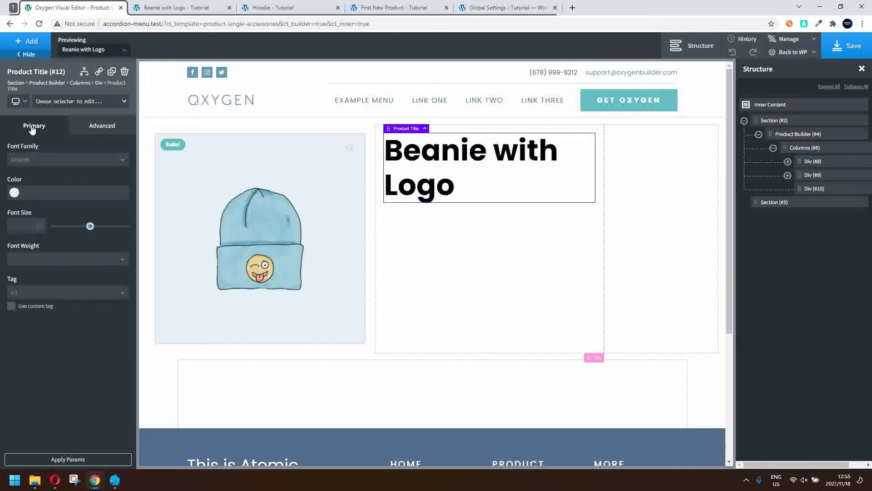
Set the product title's font size to 30 and its font weight to 600.
{"action": "left_click", "coordinate": [22, 225]}
{"action": "type", "text": "30"}
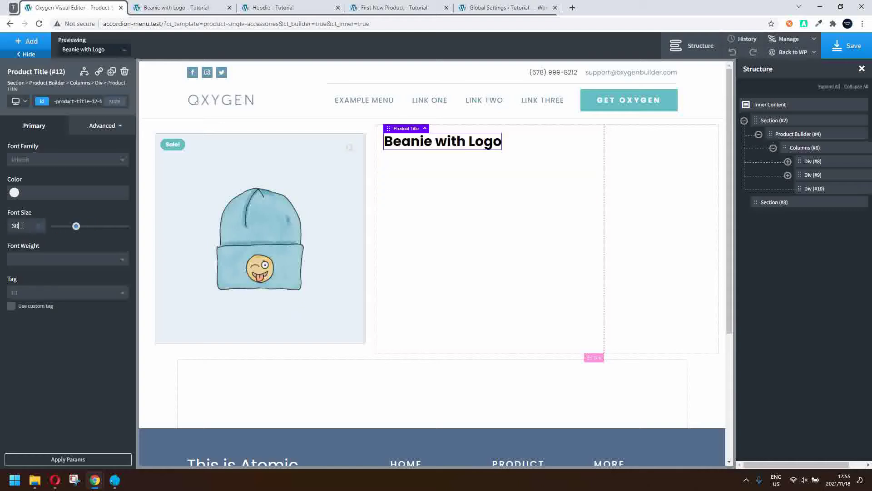
{"action": "left_click", "coordinate": [22, 259]}
{"action": "left_click", "coordinate": [30, 350]}
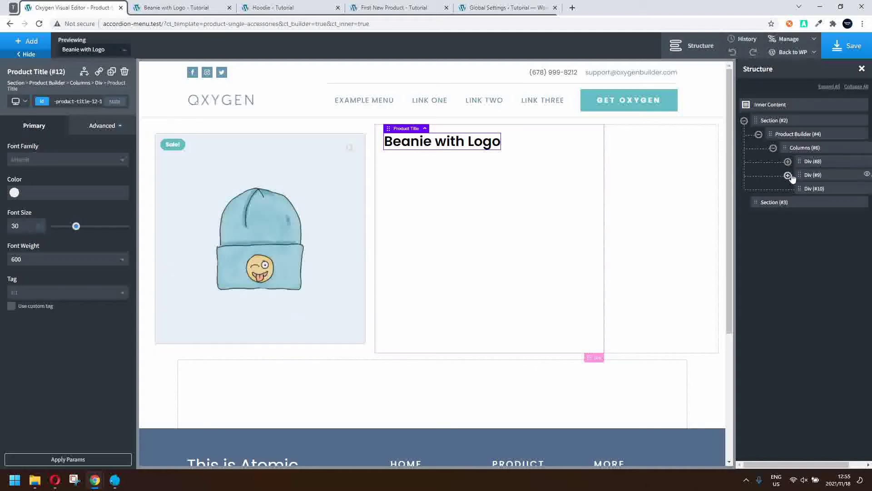
Add a Product Info element below the product title in the second column.
{"action": "left_click", "coordinate": [4, 43]}
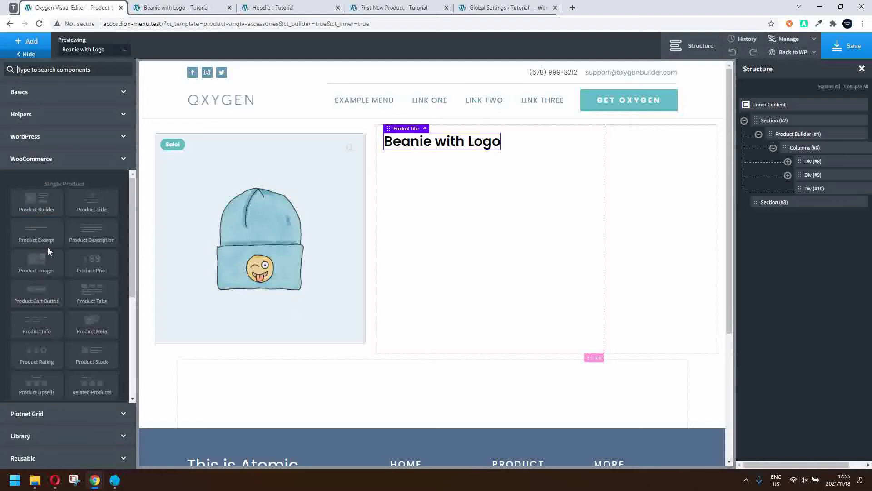
{"action": "left_click", "coordinate": [43, 321]}
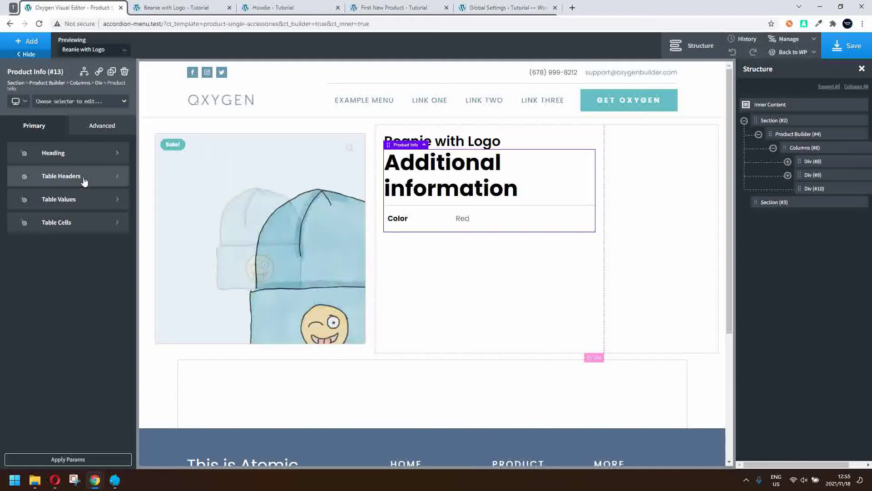
Set the font size of the product info's heading to 20.
{"action": "left_click", "coordinate": [56, 157]}
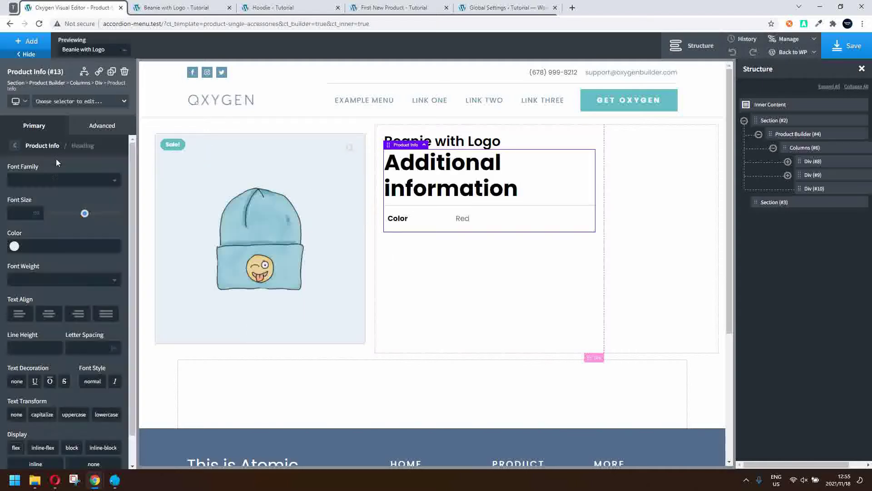
{"action": "left_click", "coordinate": [26, 212]}
{"action": "type", "text": "20"}
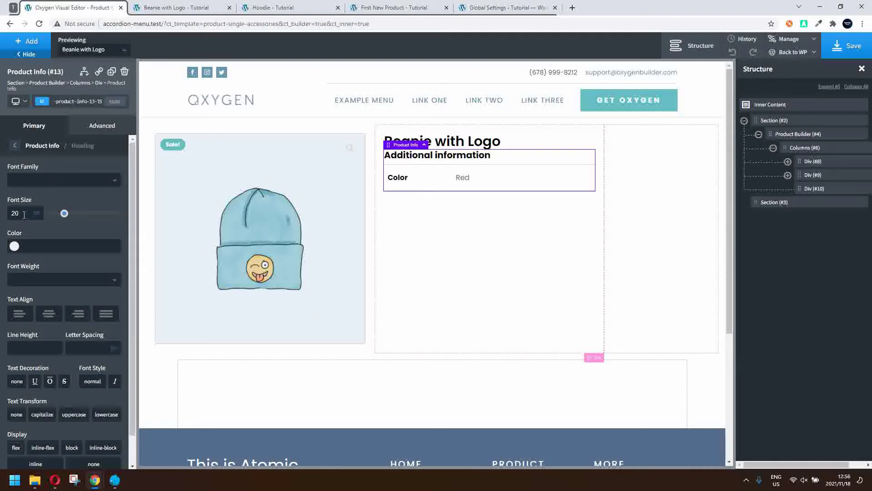
Give the product title in the second column a bottom margin of 20.
{"action": "left_click", "coordinate": [464, 142]}
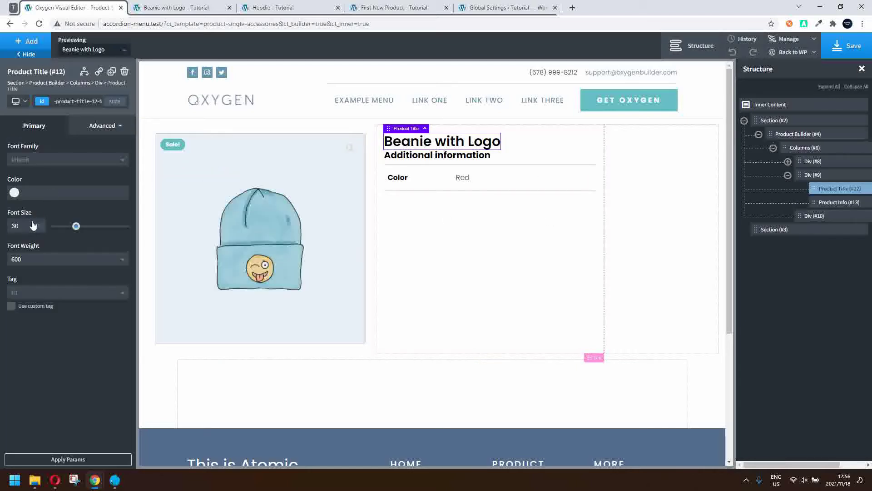
{"action": "left_click", "coordinate": [114, 129]}
{"action": "left_click", "coordinate": [72, 176]}
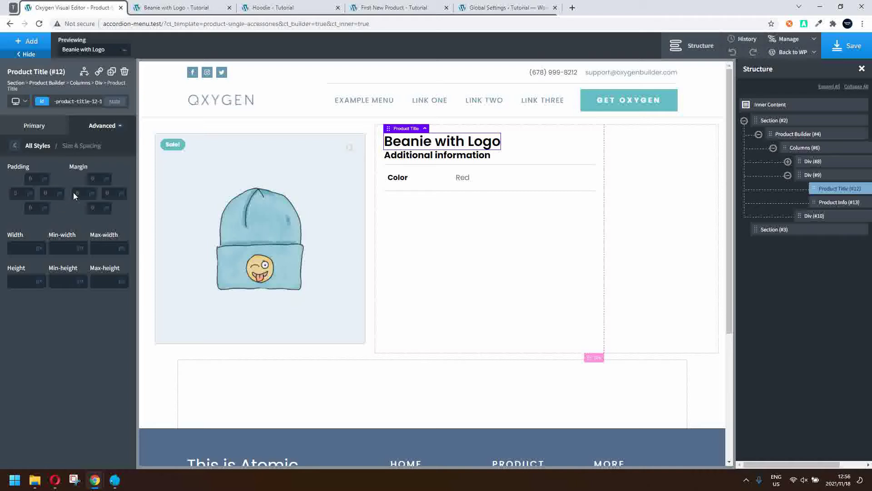
{"action": "left_click", "coordinate": [98, 209]}
{"action": "type", "text": "20"}
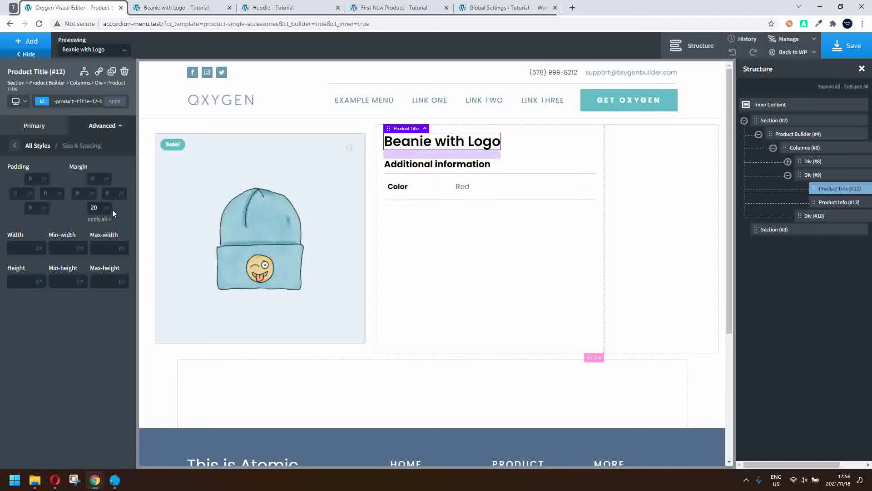
Add a Product Cart Button element and a Product Meta element to the third column.
{"action": "left_click", "coordinate": [646, 174]}
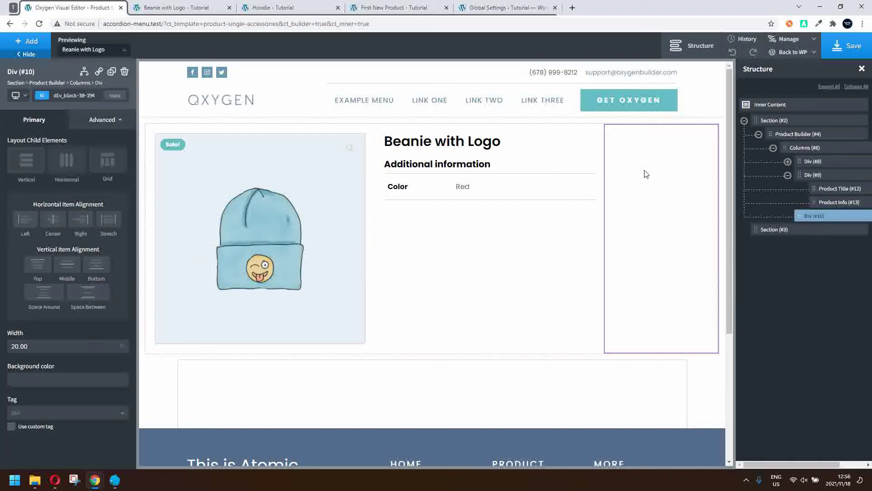
{"action": "left_click", "coordinate": [20, 42]}
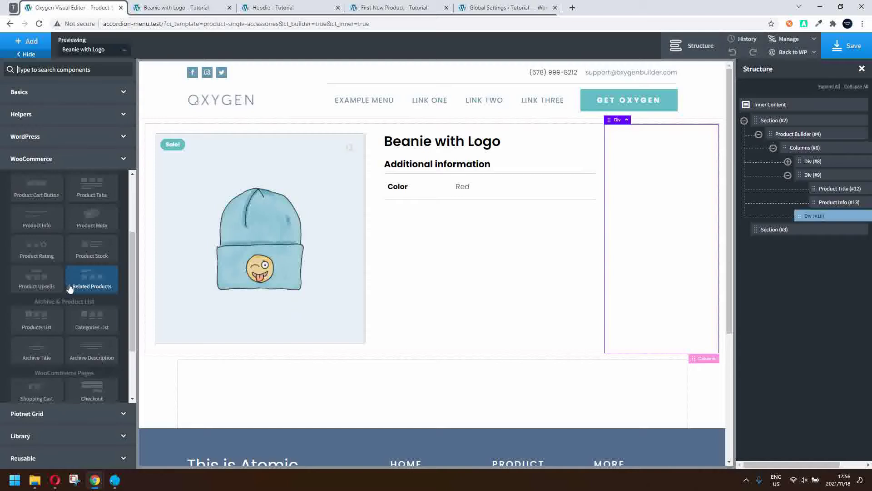
{"action": "scroll", "coordinate": [70, 289], "scroll_direction": "down", "scroll_amount": 1}
{"action": "scroll", "coordinate": [70, 287], "scroll_direction": "up", "scroll_amount": 1}
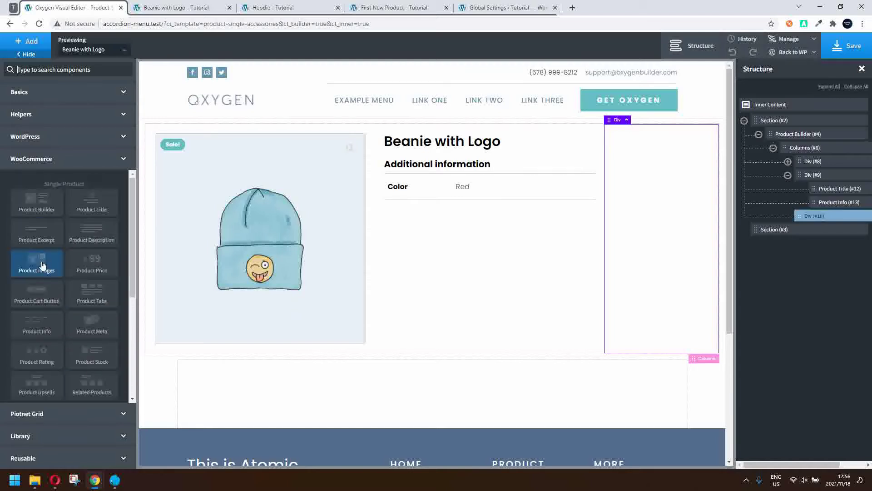
{"action": "left_click", "coordinate": [37, 294]}
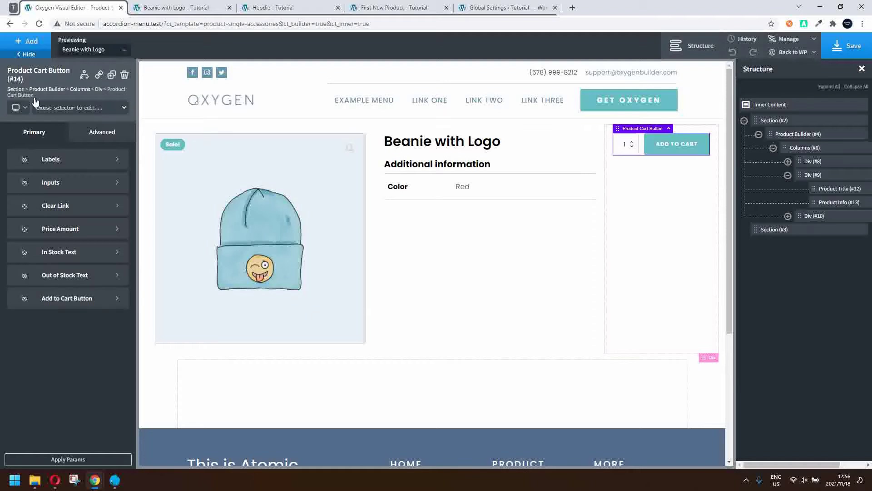
{"action": "left_click", "coordinate": [28, 42]}
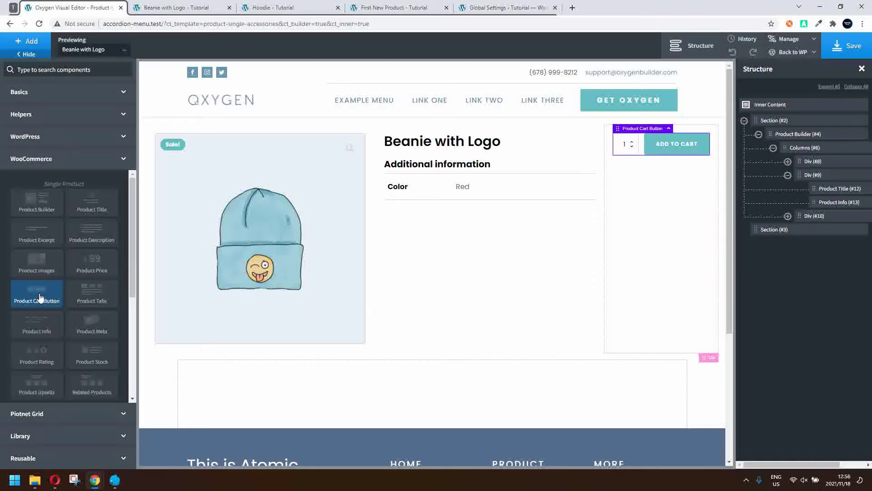
{"action": "left_click", "coordinate": [91, 320]}
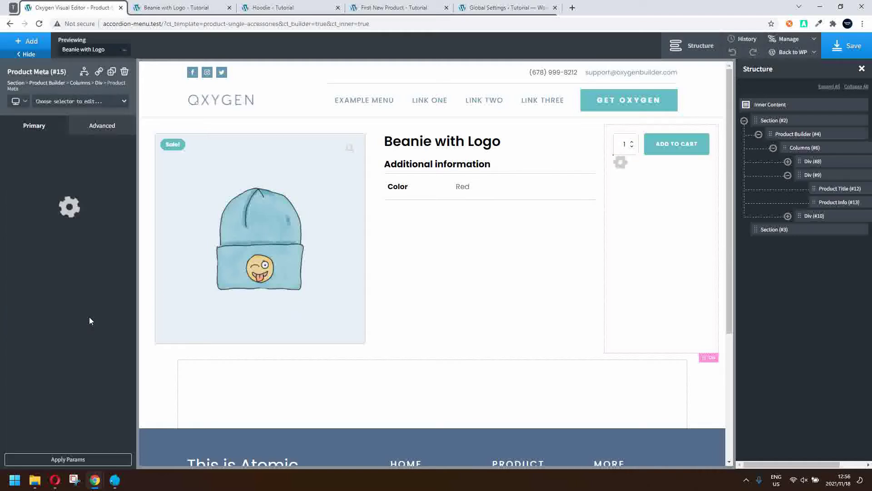
Add a Product Stock element to the third column and place it between the cart button and the product meta.
{"action": "left_click", "coordinate": [9, 43]}
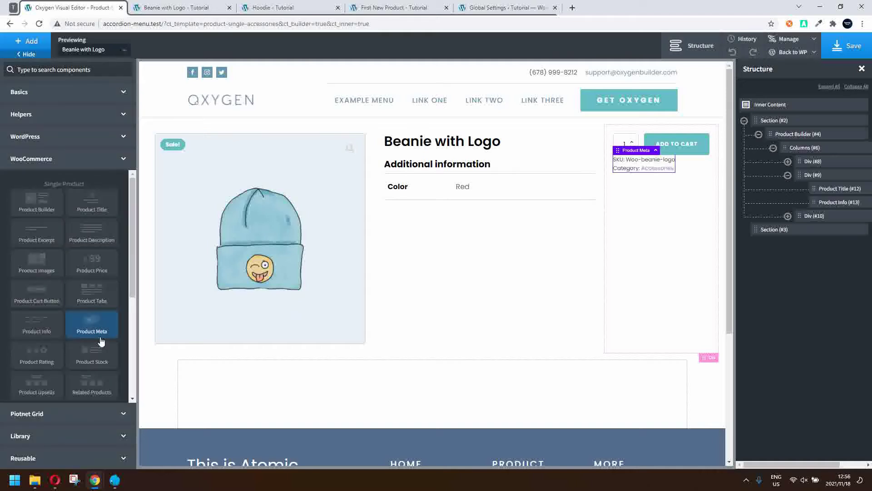
{"action": "left_click", "coordinate": [91, 352]}
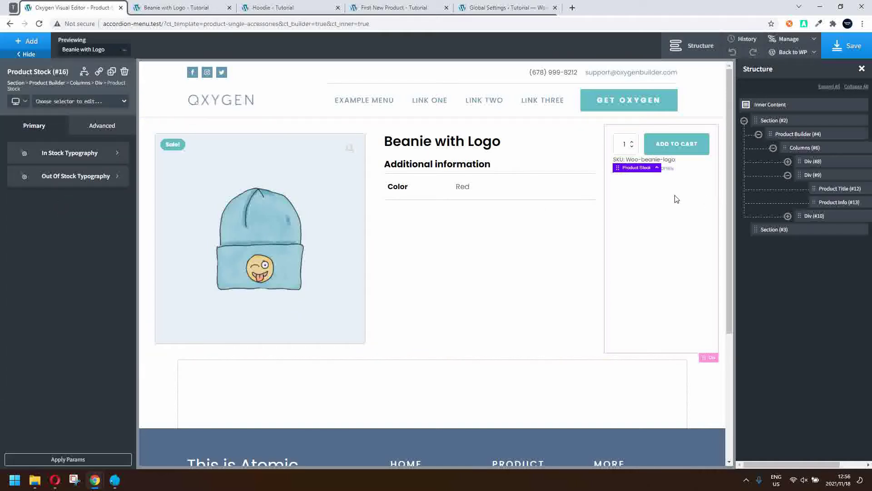
{"action": "left_click", "coordinate": [787, 216]}
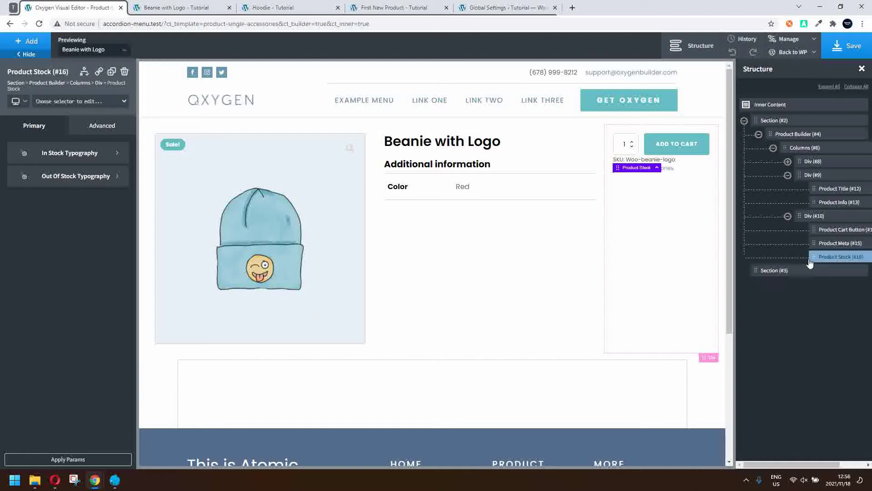
{"action": "left_click_drag", "start_coordinate": [815, 257], "coordinate": [826, 243]}
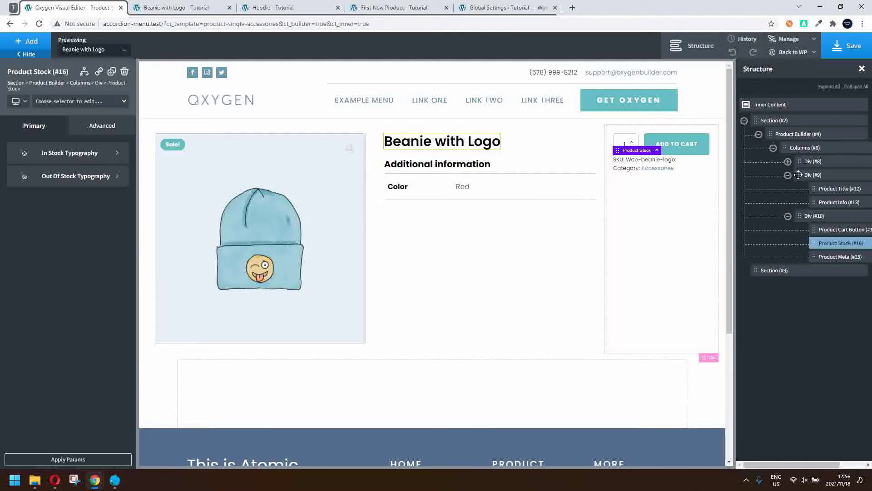
Add a Div inside the Product Builder, below its three columns.
{"action": "left_click", "coordinate": [801, 151]}
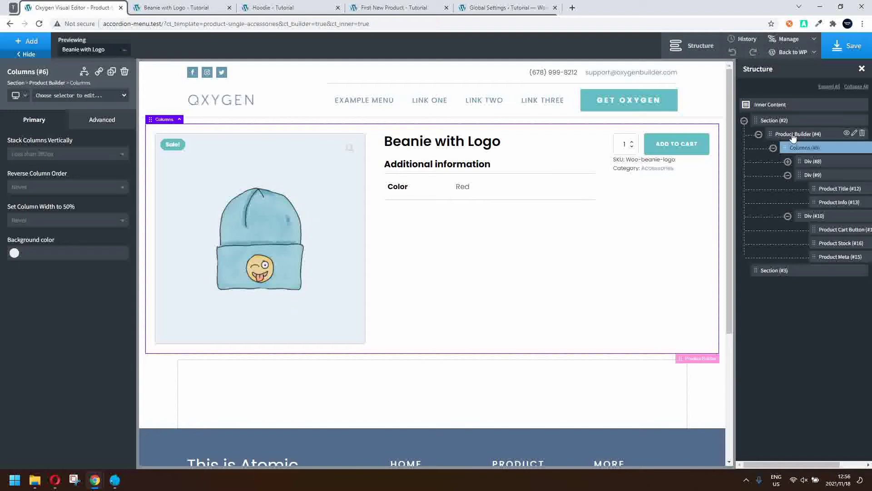
{"action": "left_click", "coordinate": [798, 134]}
{"action": "left_click", "coordinate": [767, 272]}
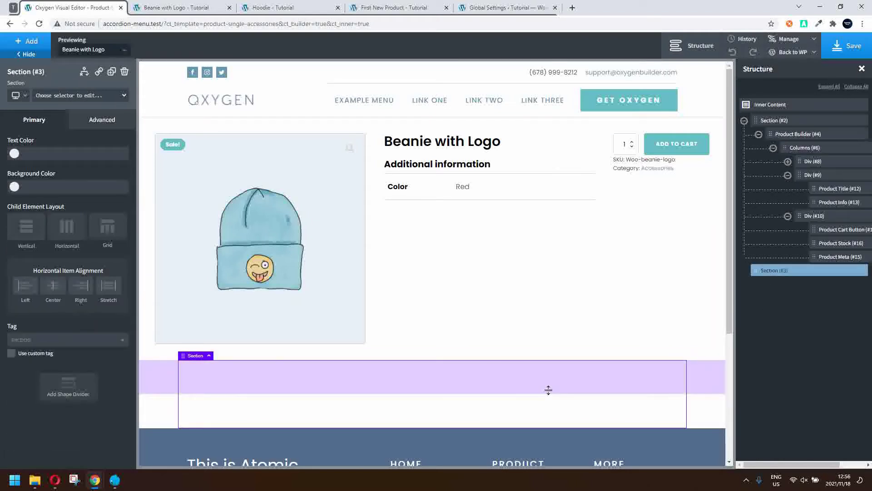
{"action": "scroll", "coordinate": [708, 200], "scroll_direction": "down", "scroll_amount": 1}
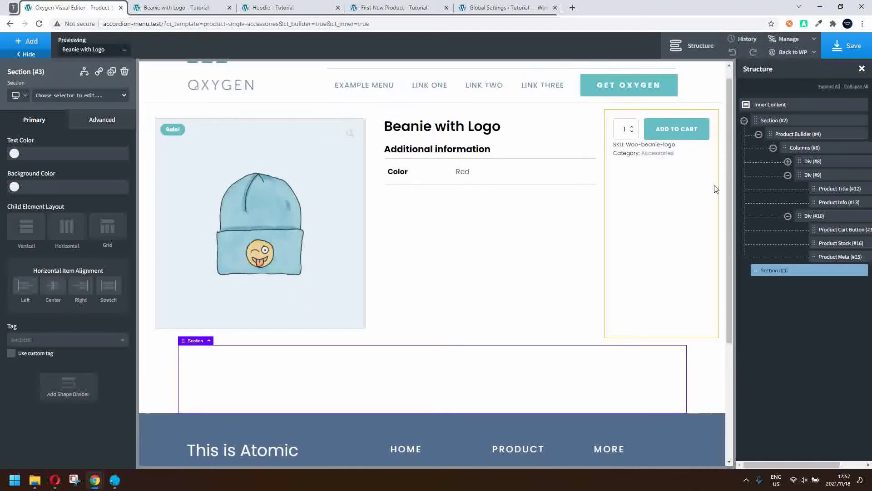
{"action": "left_click", "coordinate": [785, 135]}
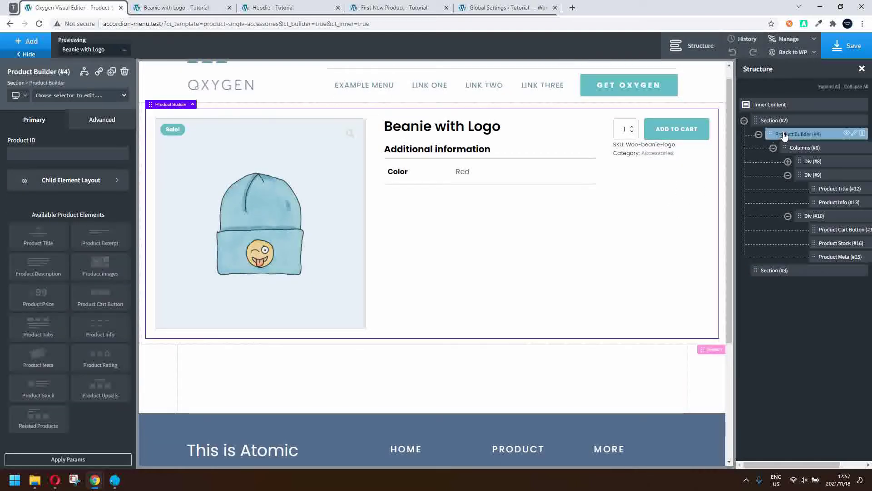
{"action": "scroll", "coordinate": [499, 146], "scroll_direction": "up", "scroll_amount": 1}
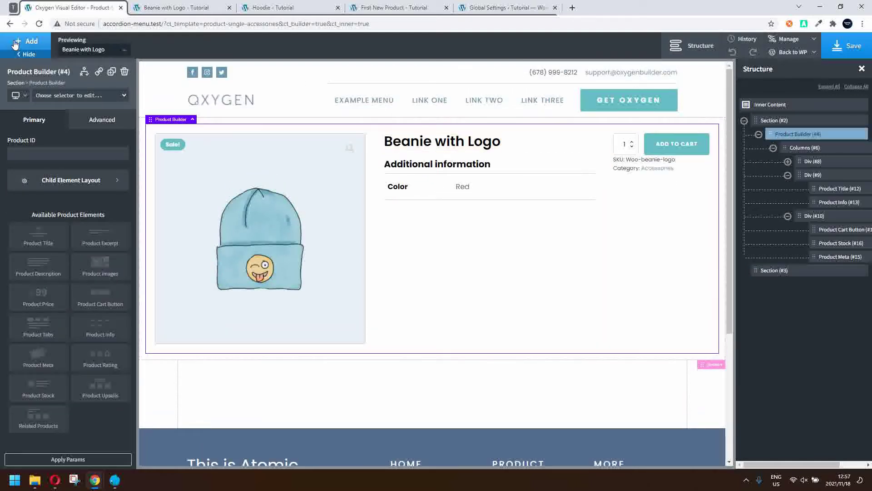
{"action": "left_click", "coordinate": [13, 42]}
{"action": "left_click", "coordinate": [35, 92]}
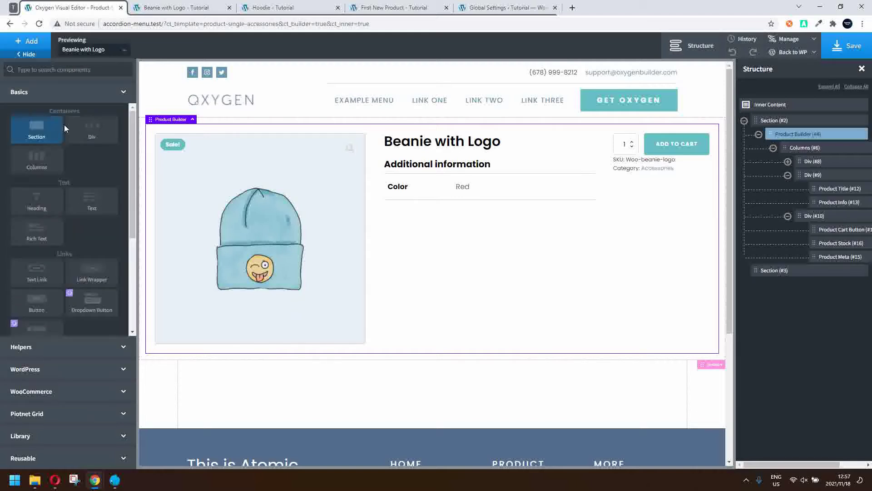
{"action": "left_click", "coordinate": [86, 142]}
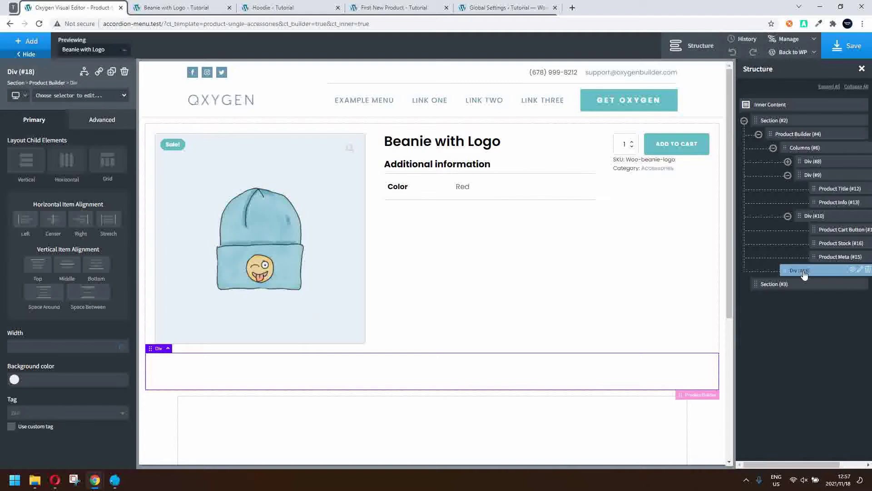
Set the new div's width to 100% and its maximum width to 1200.
{"action": "left_click", "coordinate": [112, 119]}
{"action": "left_click", "coordinate": [78, 175]}
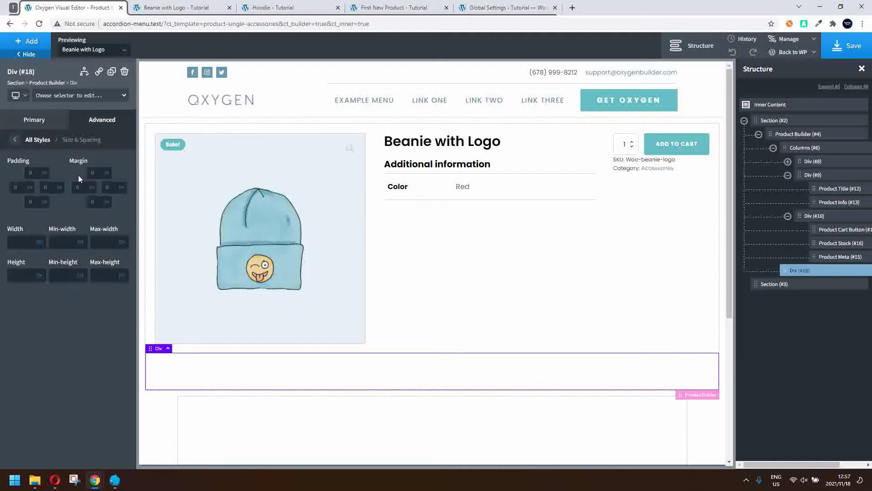
{"action": "left_click", "coordinate": [14, 245]}
{"action": "type", "text": "100"}
{"action": "left_click", "coordinate": [39, 243]}
{"action": "left_click", "coordinate": [40, 254]}
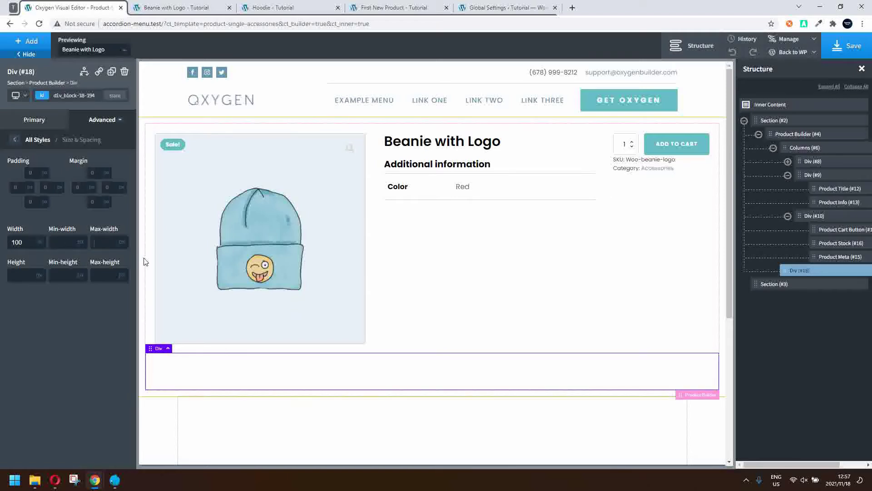
{"action": "type", "text": "1200"}
Center the new div by setting its left and right margins to auto.
{"action": "left_click", "coordinate": [93, 191]}
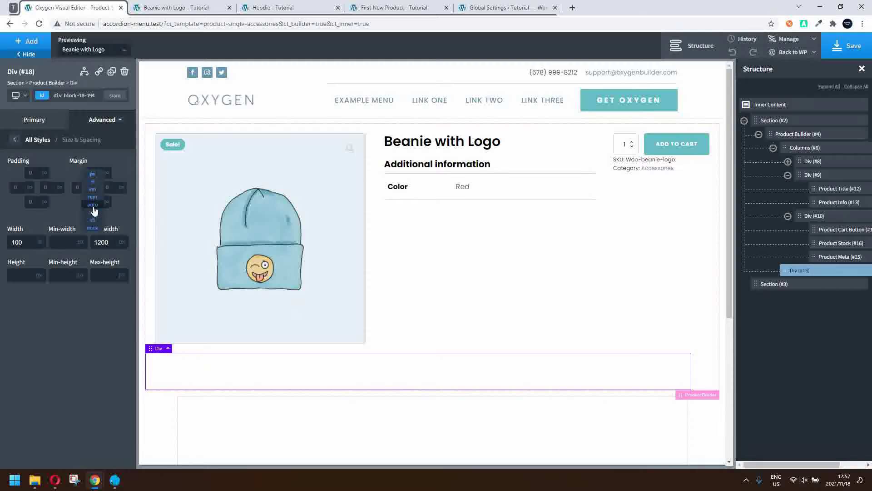
{"action": "left_click", "coordinate": [94, 210]}
{"action": "left_click", "coordinate": [122, 190]}
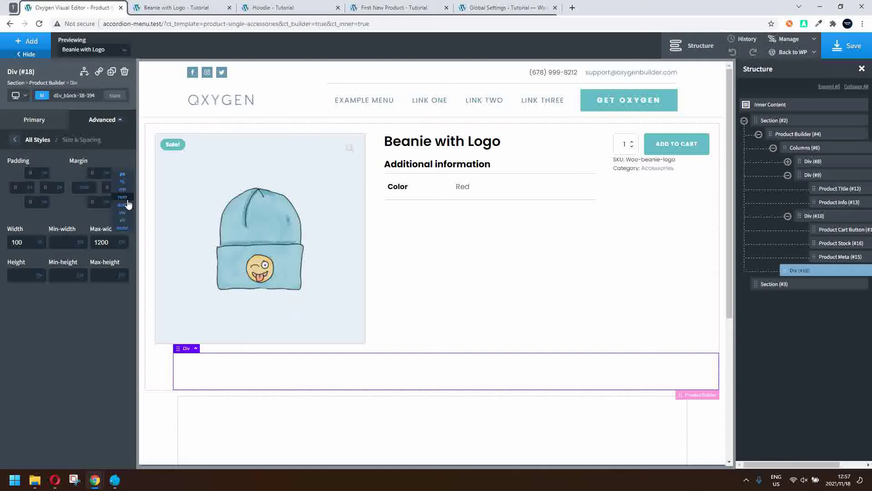
{"action": "left_click", "coordinate": [122, 209]}
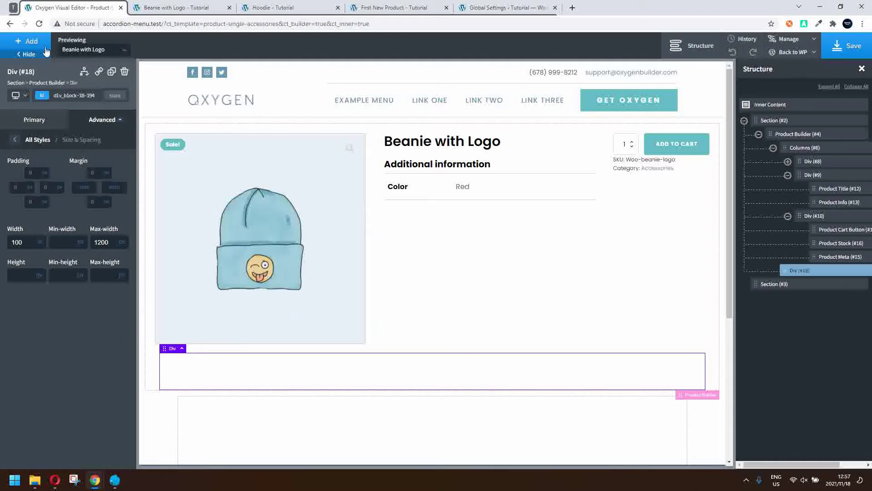
Add a Related Products element to the new div, followed by a Product Upsells element.
{"action": "left_click", "coordinate": [24, 50]}
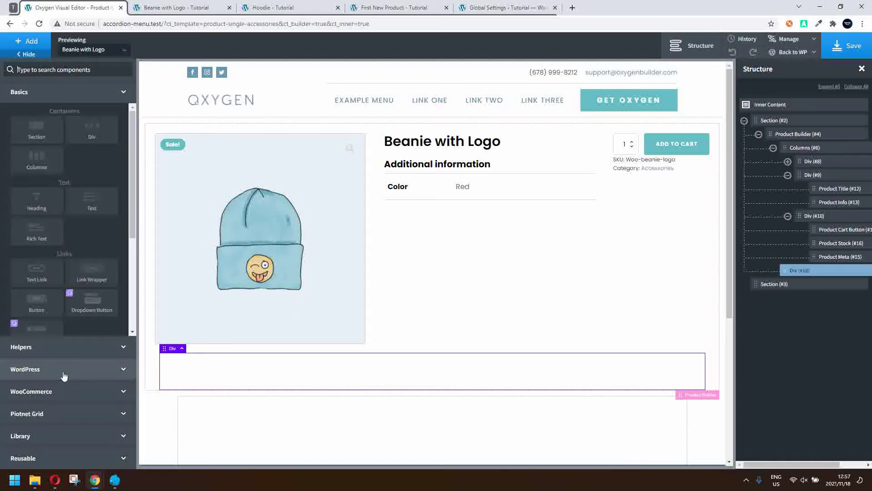
{"action": "left_click", "coordinate": [61, 392]}
{"action": "scroll", "coordinate": [68, 295], "scroll_direction": "down", "scroll_amount": 3}
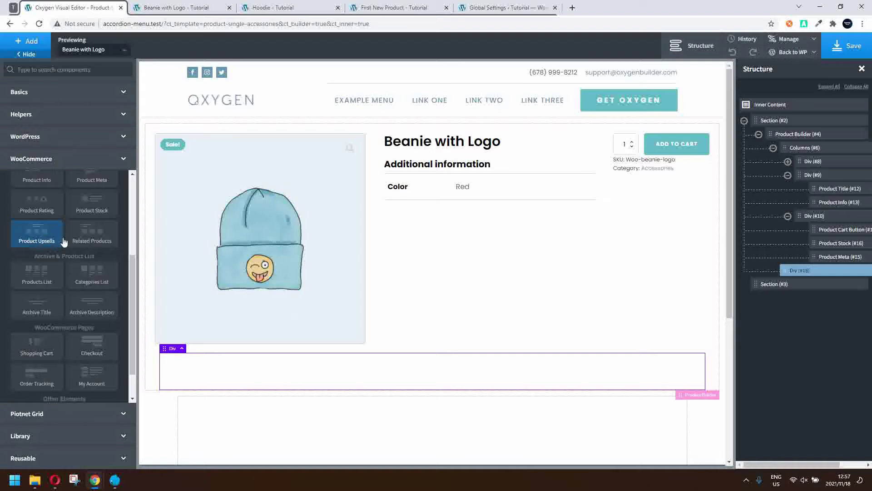
{"action": "left_click", "coordinate": [97, 232]}
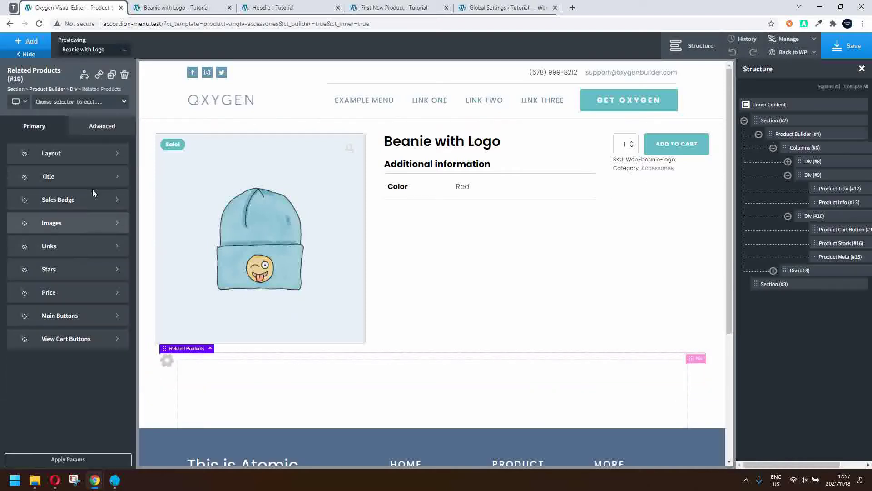
{"action": "left_click", "coordinate": [17, 46]}
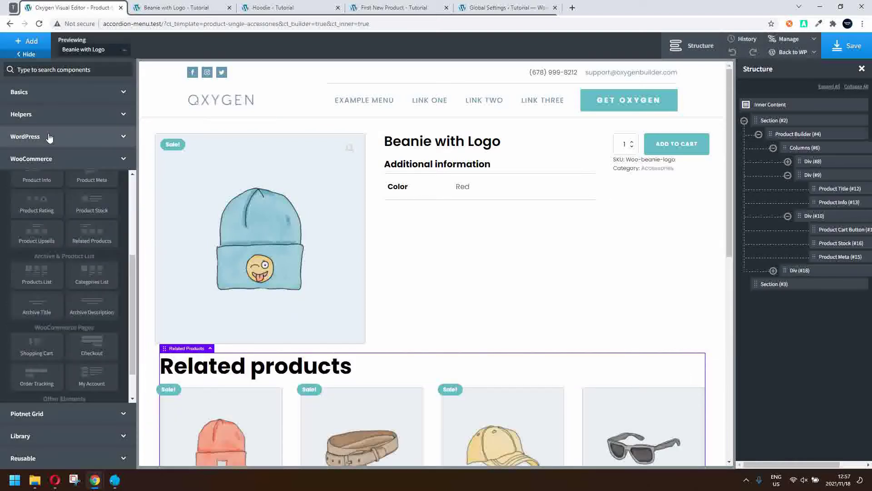
{"action": "left_click", "coordinate": [47, 243]}
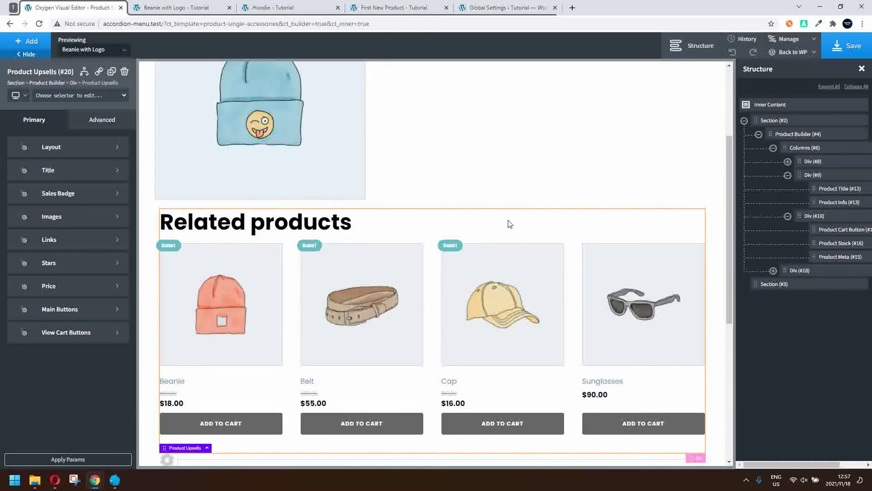
Add a Product Tabs element to the div below the product upsells.
{"action": "left_click", "coordinate": [36, 41]}
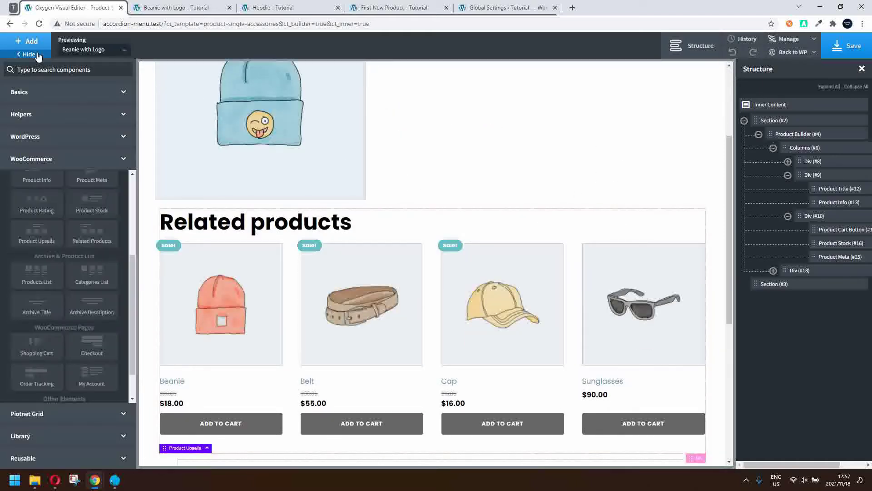
{"action": "scroll", "coordinate": [63, 229], "scroll_direction": "up", "scroll_amount": 2}
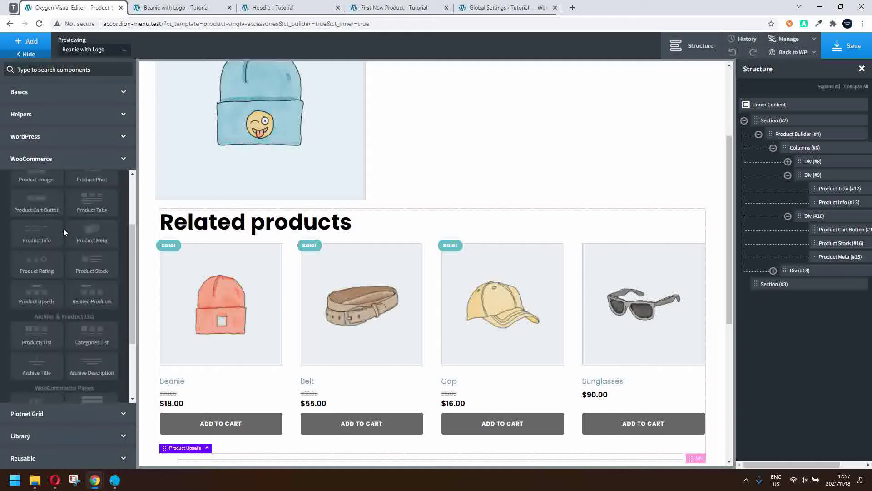
{"action": "left_click", "coordinate": [87, 208]}
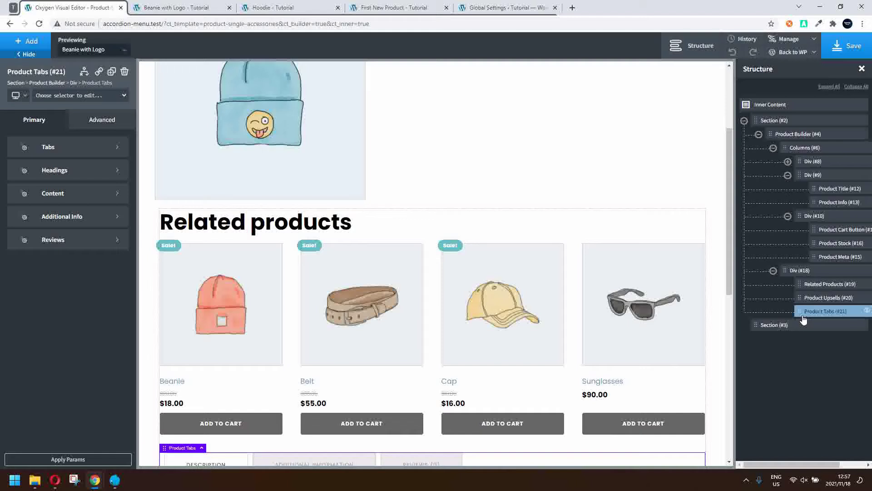
Move the Product Tabs element above Related Products in the div and try out its tabs in the preview.
{"action": "left_click_drag", "start_coordinate": [801, 314], "coordinate": [821, 284]}
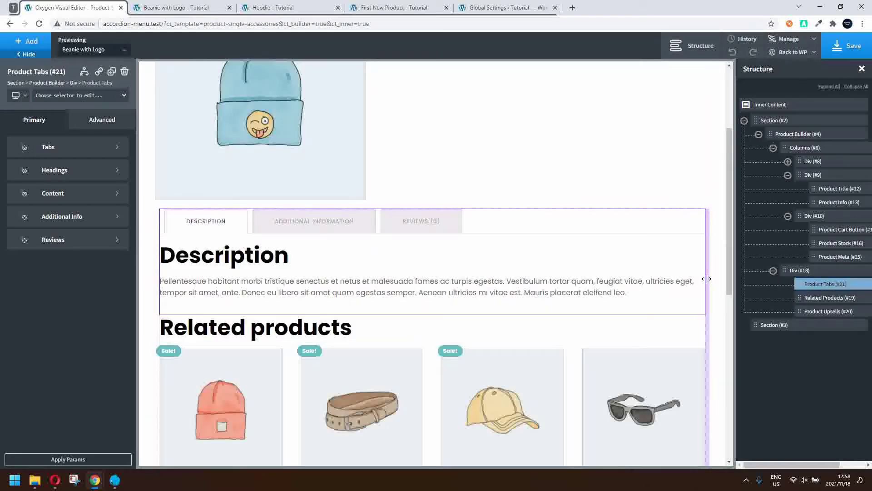
{"action": "scroll", "coordinate": [547, 327], "scroll_direction": "down", "scroll_amount": 5}
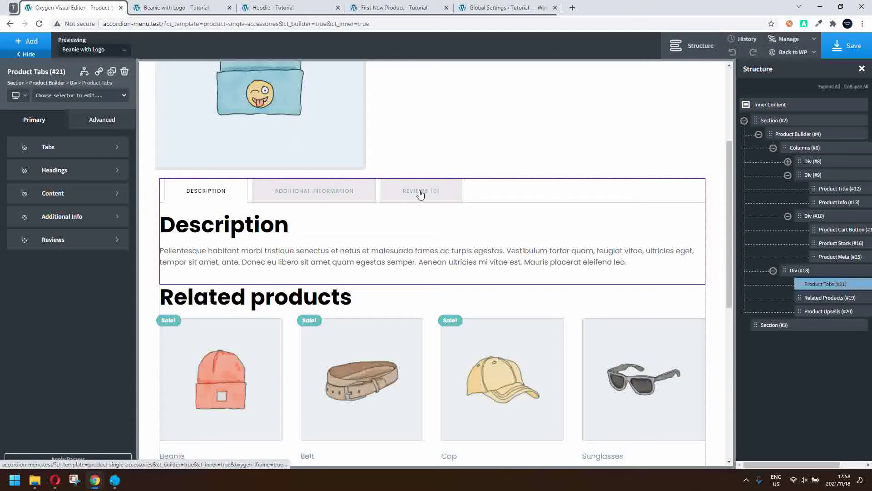
{"action": "left_click", "coordinate": [309, 201]}
{"action": "left_click", "coordinate": [214, 194]}
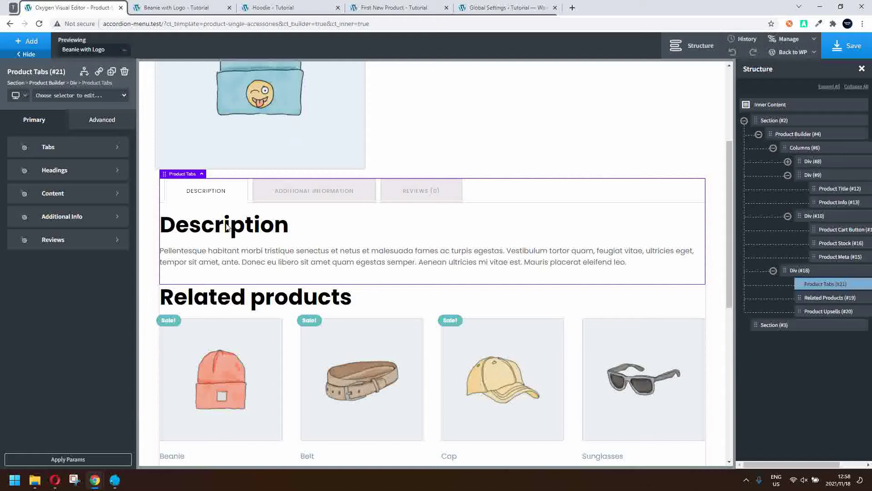
Set the Product Tabs headings' font size to 0 and check the Description, Additional Information and Reviews tabs.
{"action": "left_click", "coordinate": [55, 171]}
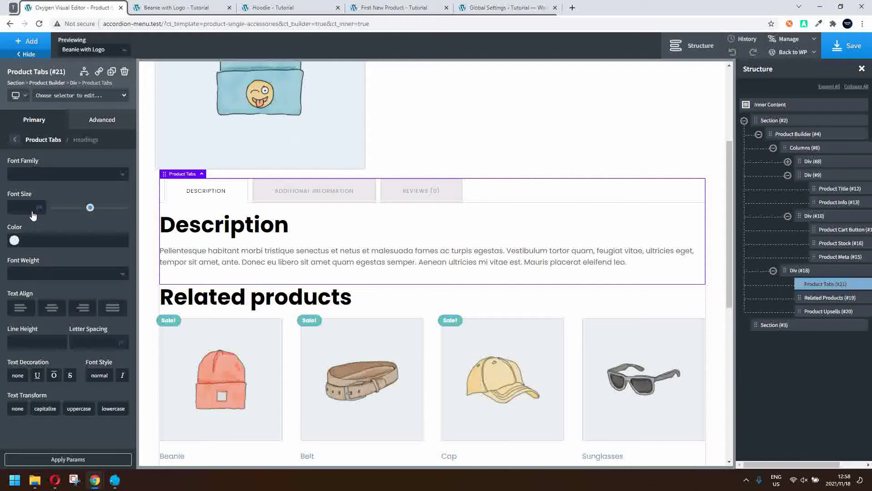
{"action": "type", "text": "0"}
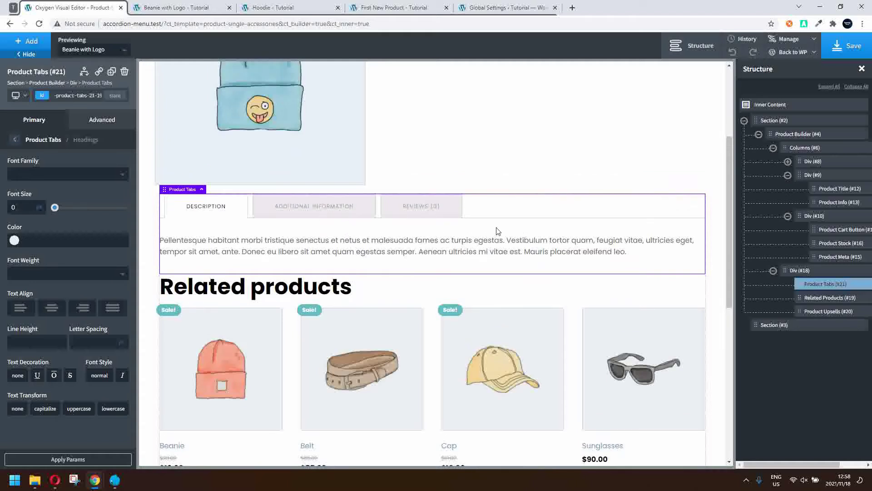
{"action": "left_click", "coordinate": [338, 217]}
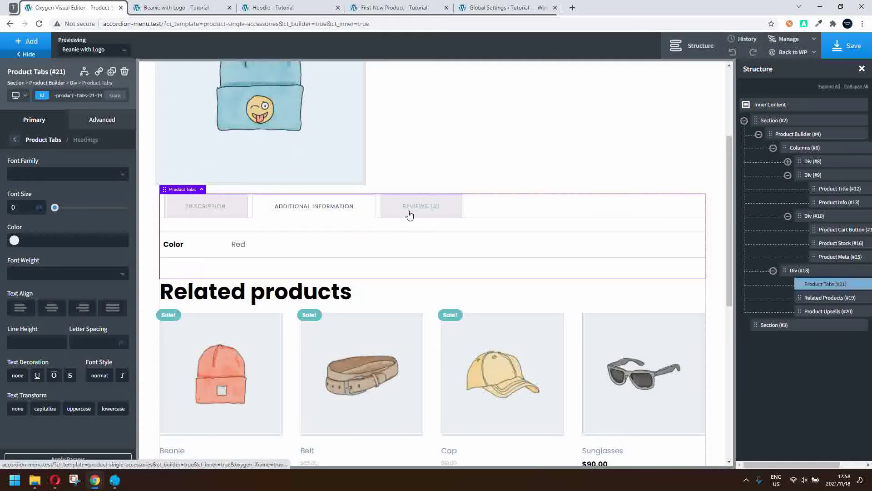
{"action": "left_click", "coordinate": [408, 217]}
{"action": "left_click", "coordinate": [308, 217]}
{"action": "left_click", "coordinate": [209, 209]}
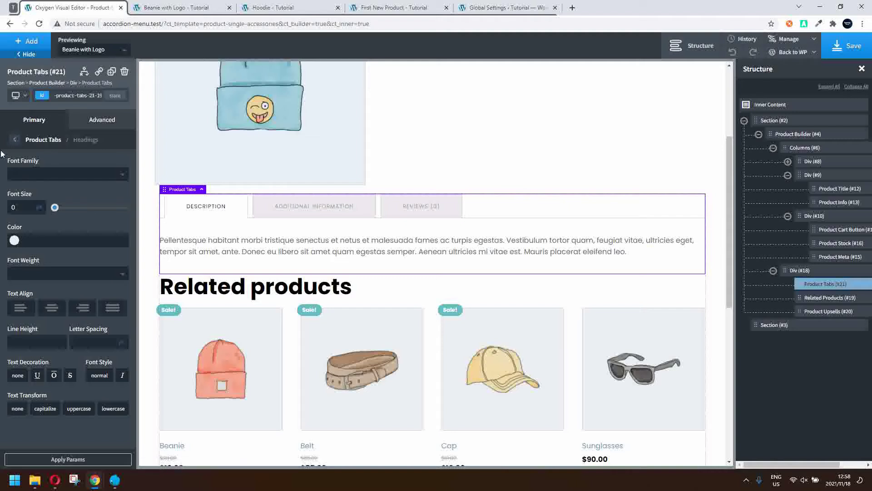
Set the Product Tabs content padding to 15 px on all four sides.
{"action": "left_click", "coordinate": [15, 141]}
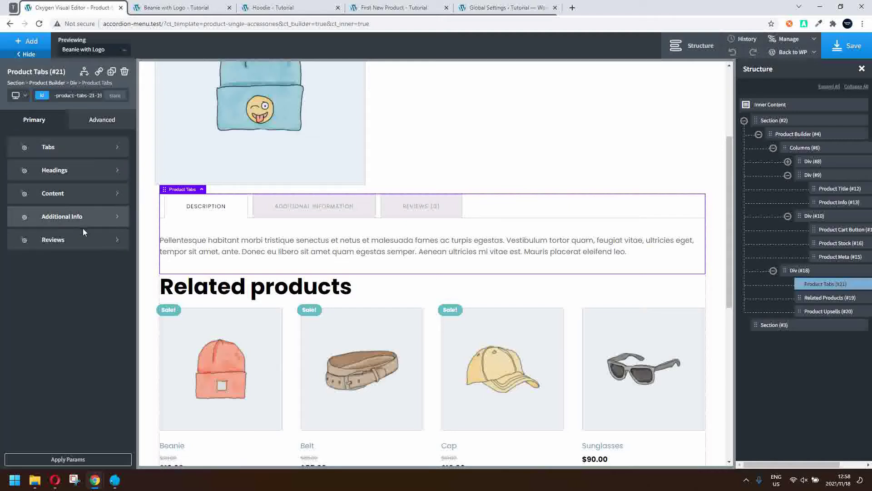
{"action": "left_click", "coordinate": [84, 199]}
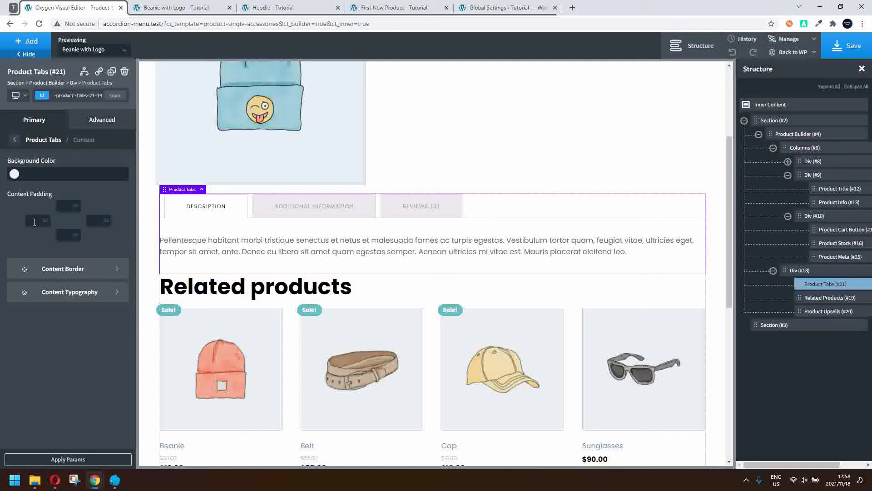
{"action": "type", "text": "15"}
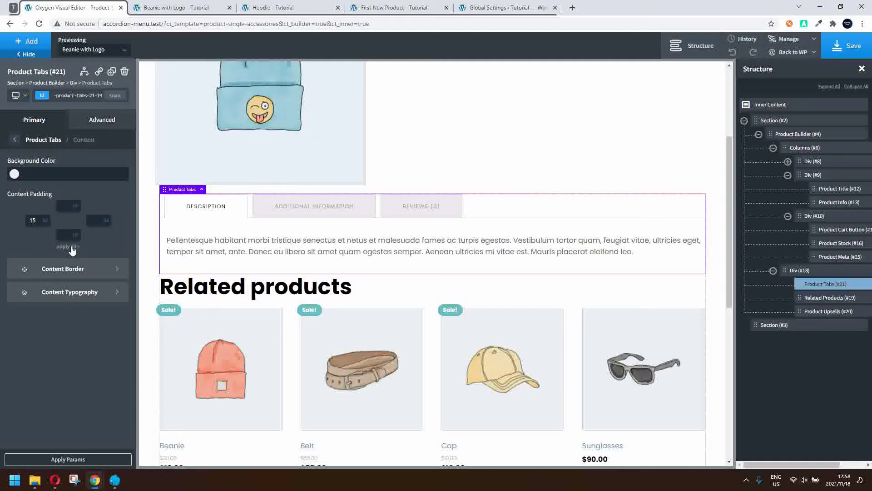
{"action": "left_click", "coordinate": [69, 247]}
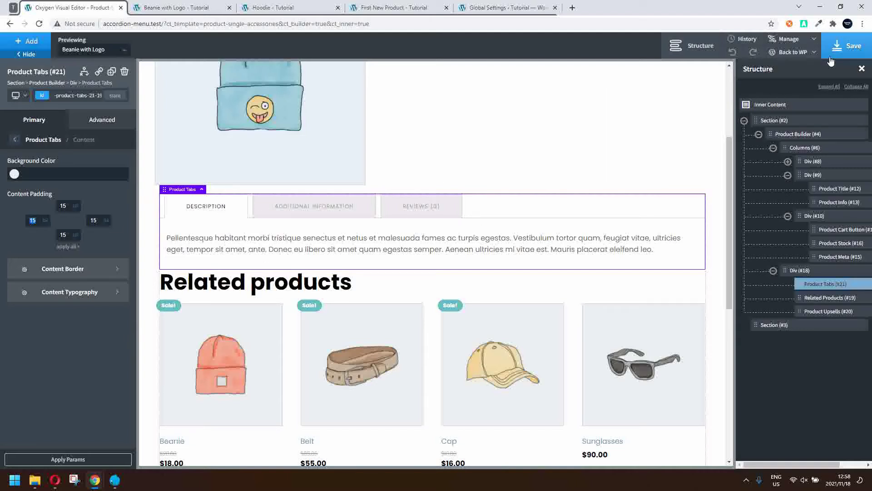
Save the template design and reload the live Beanie with Logo product page.
{"action": "left_click", "coordinate": [851, 47]}
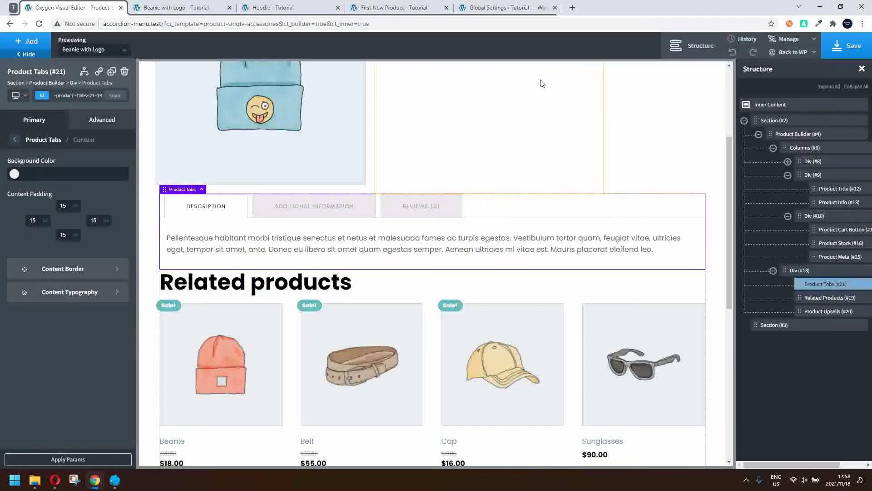
{"action": "left_click", "coordinate": [178, 8]}
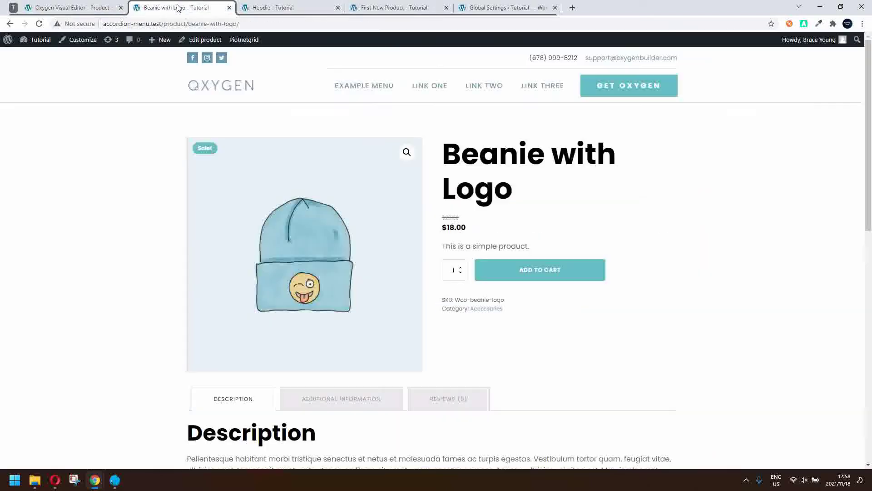
{"action": "left_click", "coordinate": [39, 24]}
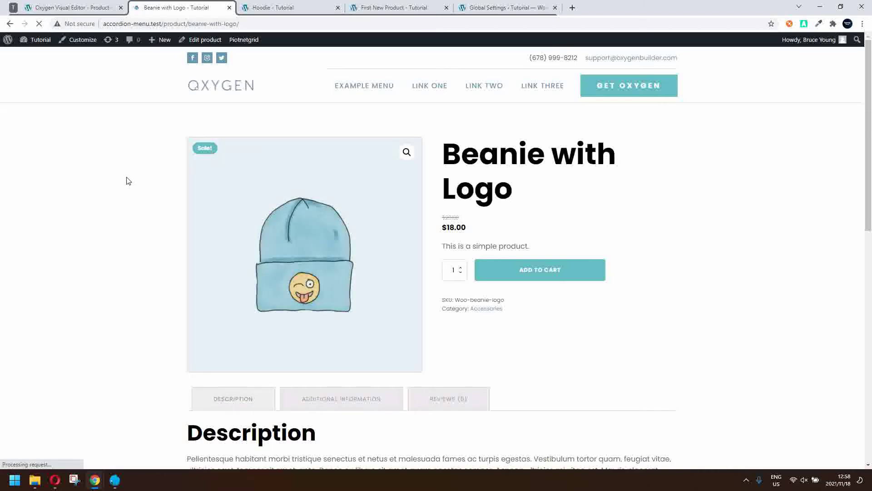
Return to the template's WordPress settings and make it apply only to products taxonomized as Accessories.
{"action": "left_click", "coordinate": [70, 8]}
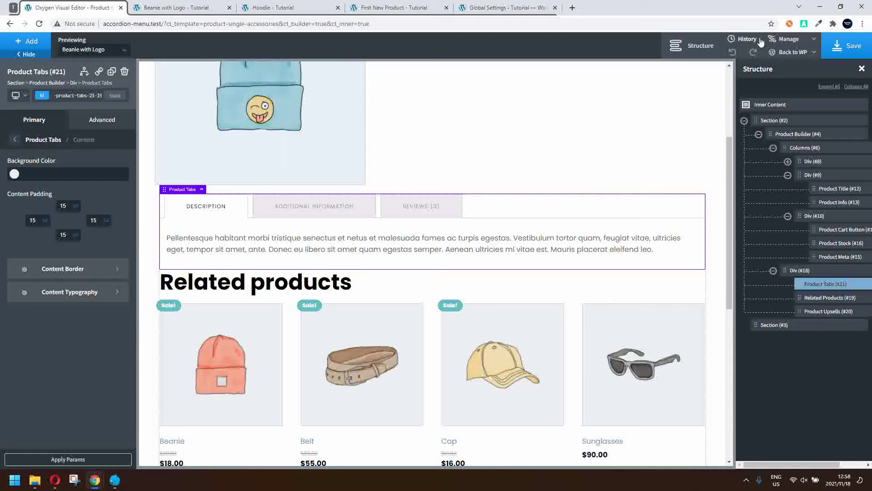
{"action": "mouse_move", "coordinate": [797, 53]}
{"action": "left_click", "coordinate": [777, 68]}
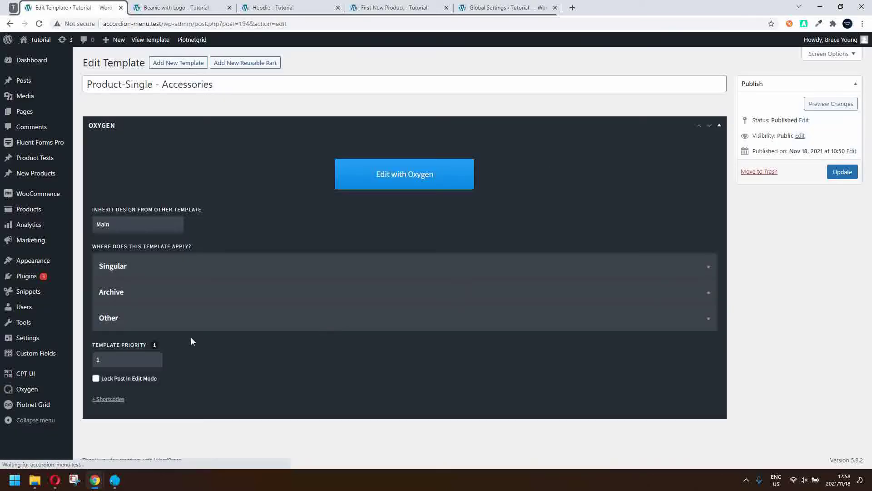
{"action": "left_click", "coordinate": [141, 265]}
{"action": "scroll", "coordinate": [249, 303], "scroll_direction": "down", "scroll_amount": 7}
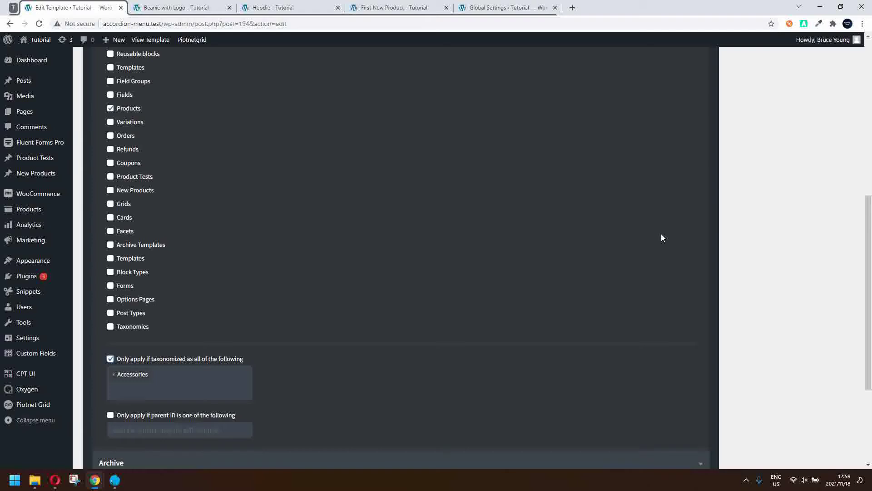
{"action": "scroll", "coordinate": [757, 258], "scroll_direction": "up", "scroll_amount": 8}
Update the template settings and reload the Beanie with Logo product page.
{"action": "left_click", "coordinate": [835, 172]}
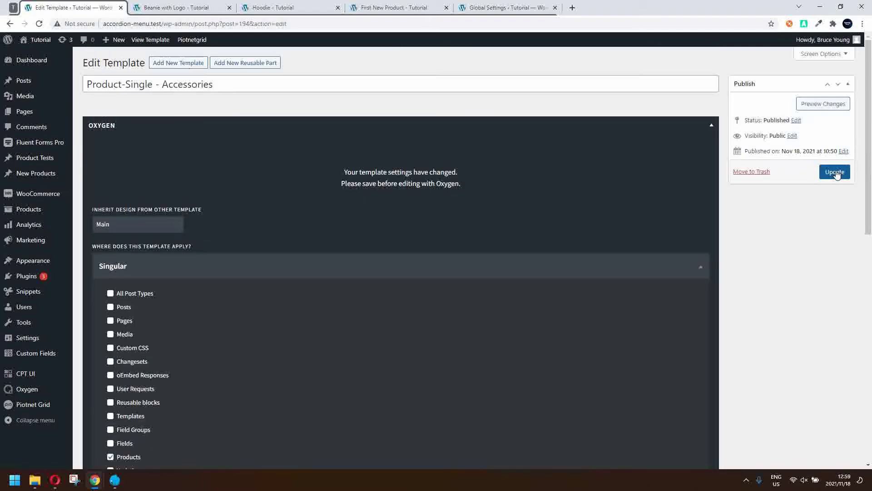
{"action": "left_click", "coordinate": [178, 7]}
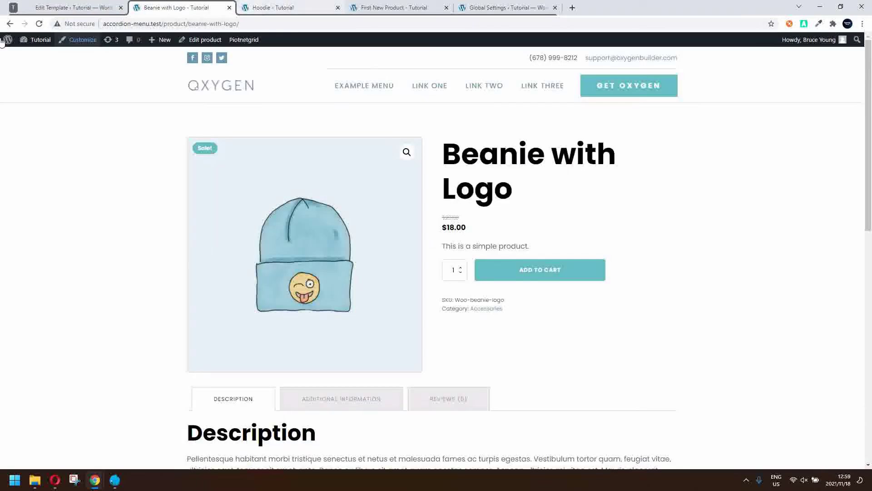
{"action": "left_click", "coordinate": [39, 24]}
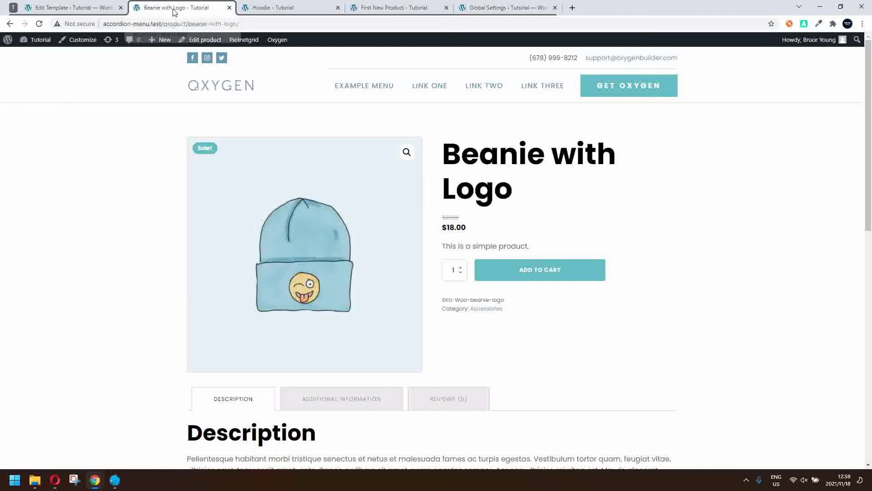
Set the Product-Single - Accessories template's priority to 2 and update the template.
{"action": "left_click", "coordinate": [70, 8]}
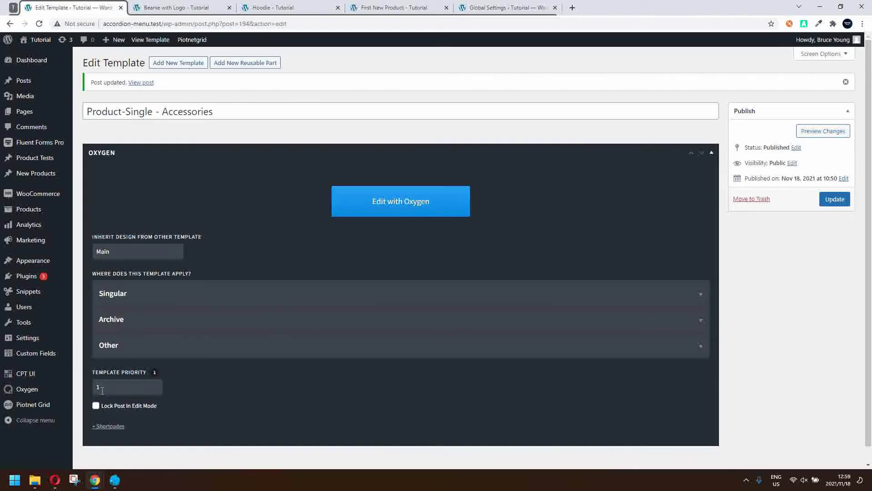
{"action": "type", "text": "2"}
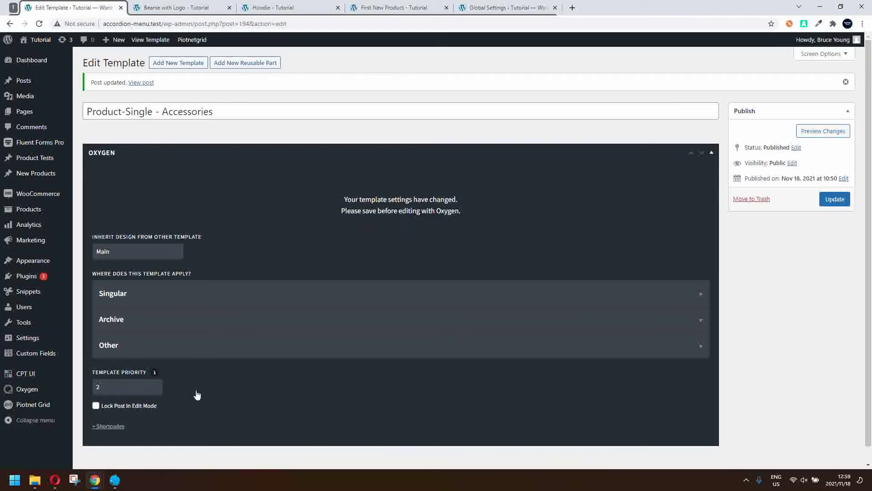
{"action": "key", "text": "Return"}
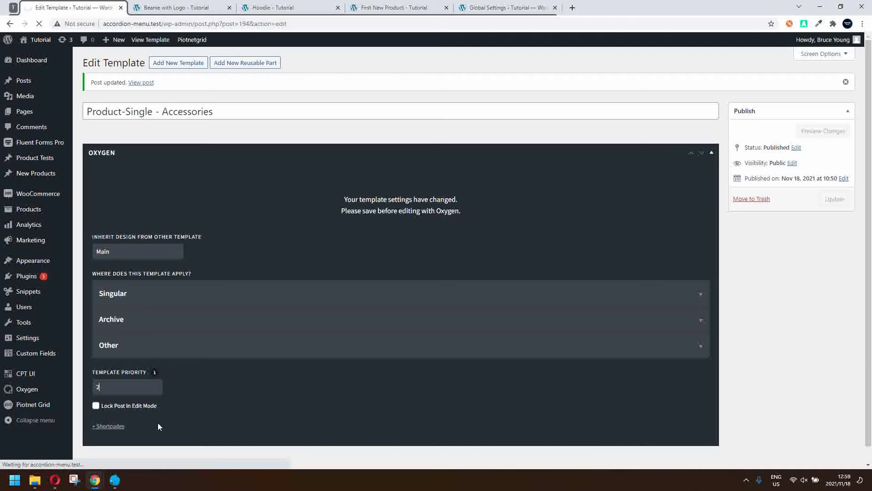
Reload the Beanie with Logo product page and check its Additional Information, Reviews and Description tabs.
{"action": "left_click", "coordinate": [177, 8]}
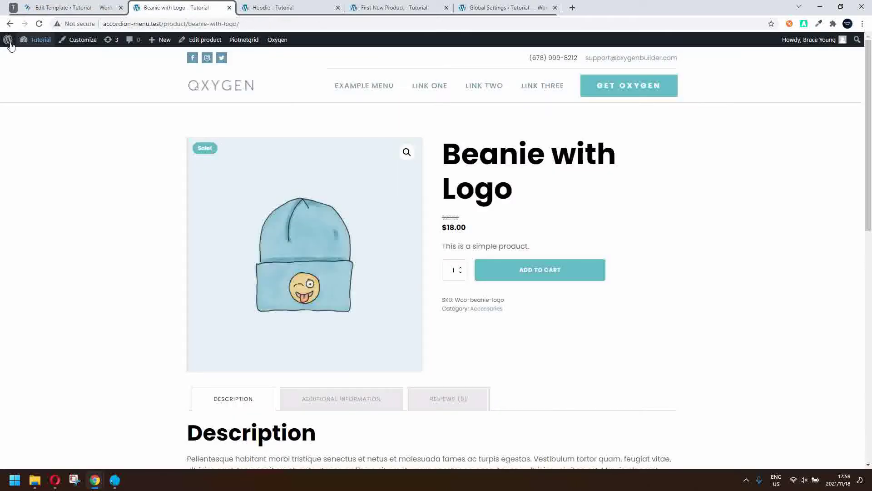
{"action": "left_click", "coordinate": [39, 25]}
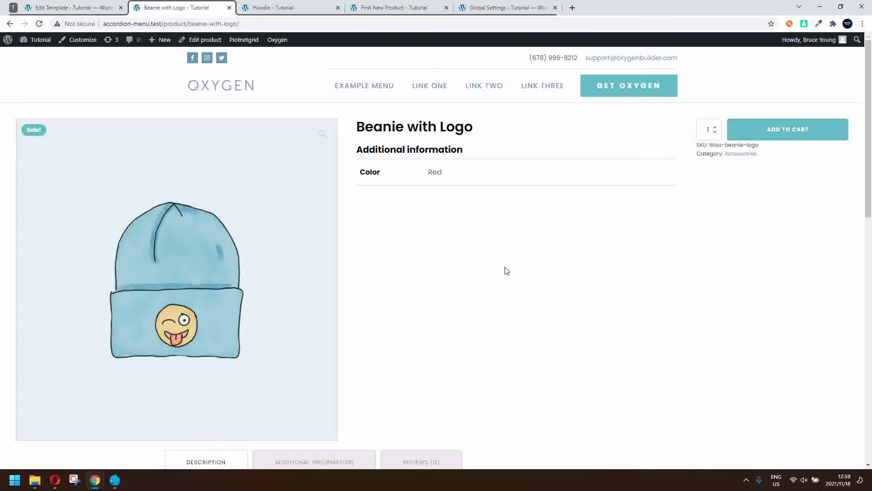
{"action": "scroll", "coordinate": [507, 270], "scroll_direction": "down", "scroll_amount": 7}
{"action": "left_click", "coordinate": [325, 134]}
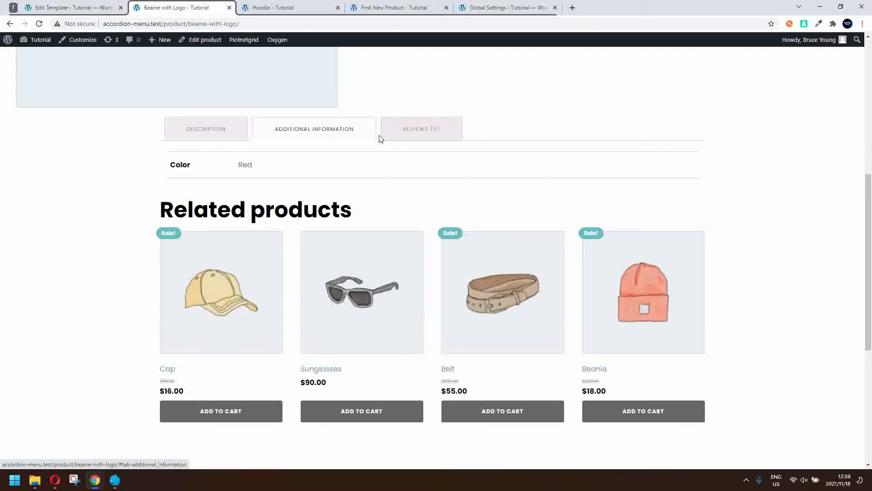
{"action": "left_click", "coordinate": [402, 132]}
{"action": "left_click", "coordinate": [331, 134]}
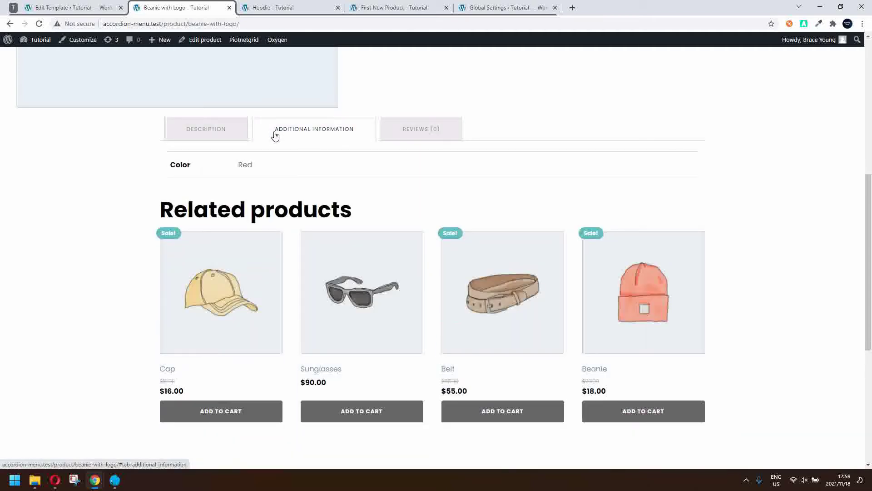
{"action": "left_click", "coordinate": [222, 136]}
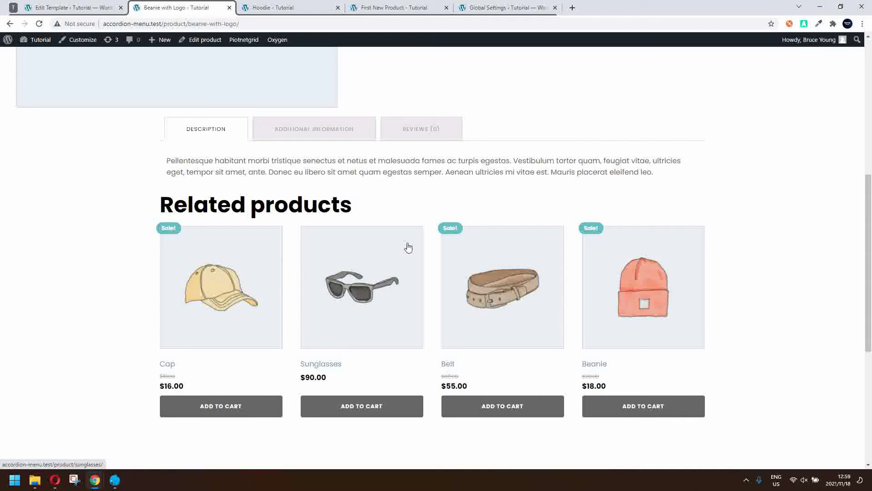
Review the Beanie with Logo page's related products and overall layout, and compare it with the Hoodie product page.
{"action": "scroll", "coordinate": [407, 247], "scroll_direction": "down", "scroll_amount": 5}
{"action": "scroll", "coordinate": [341, 268], "scroll_direction": "up", "scroll_amount": 2}
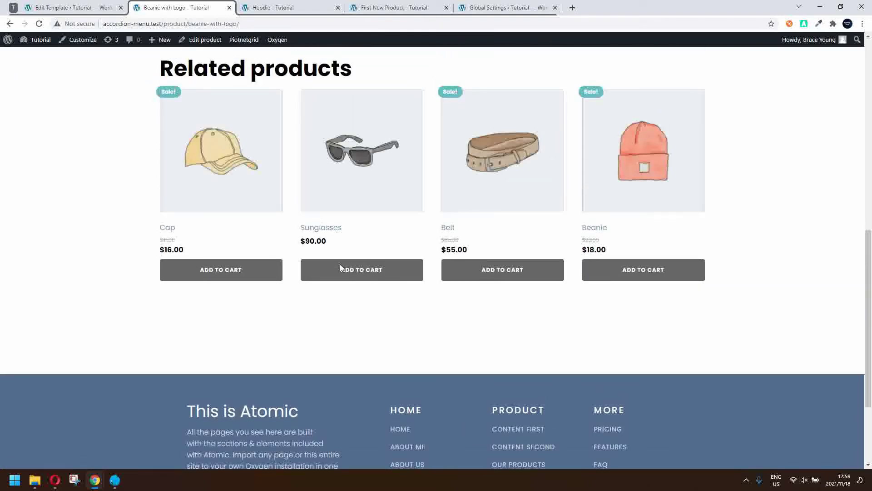
{"action": "scroll", "coordinate": [463, 222], "scroll_direction": "up", "scroll_amount": 1}
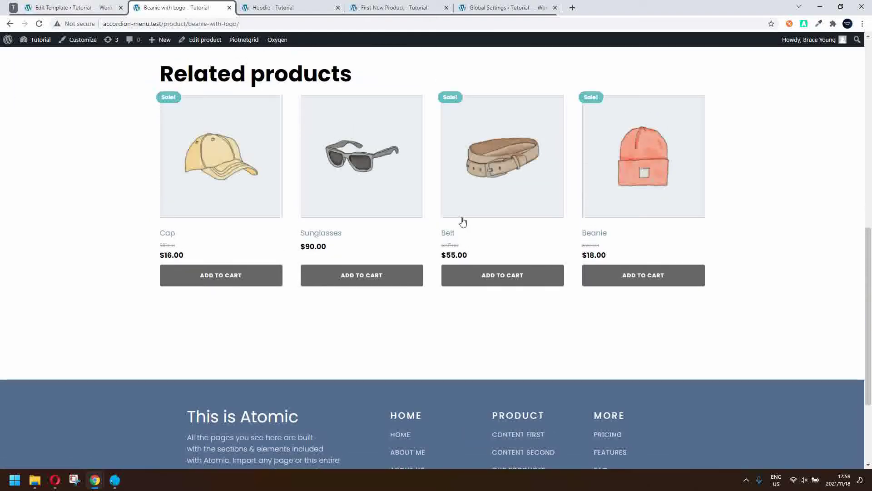
{"action": "scroll", "coordinate": [462, 222], "scroll_direction": "up", "scroll_amount": 10}
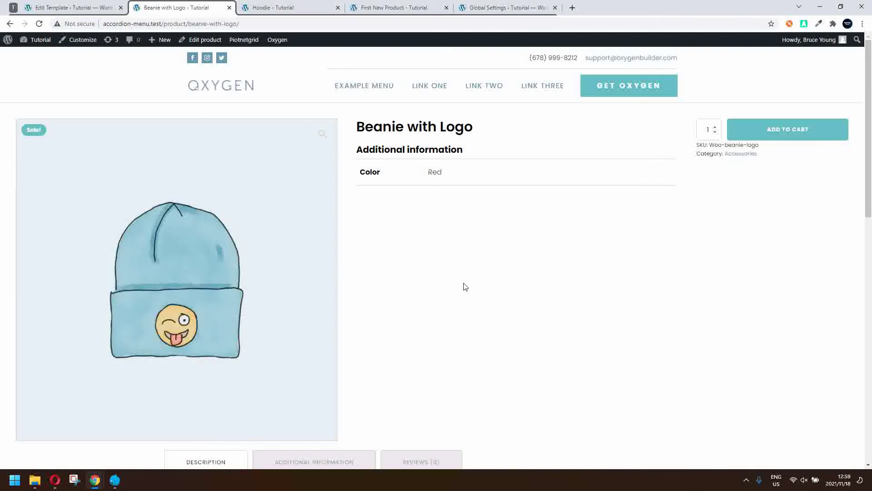
{"action": "left_click", "coordinate": [298, 8]}
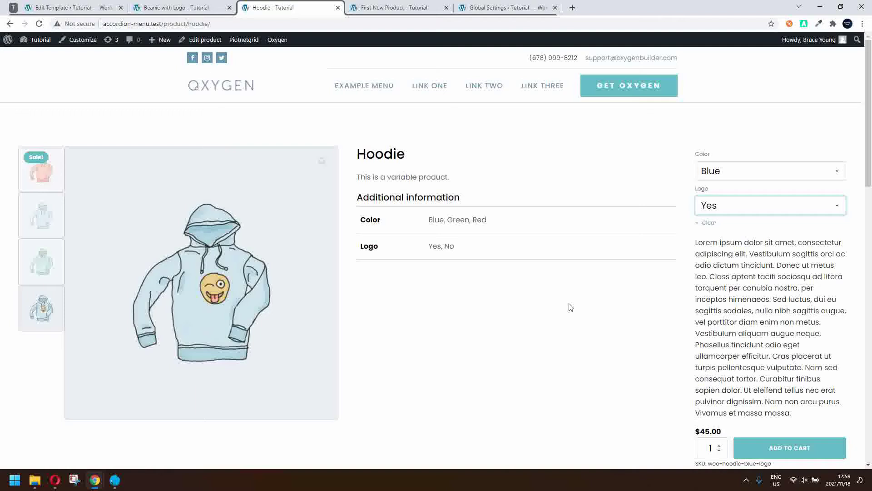
{"action": "left_click", "coordinate": [169, 8]}
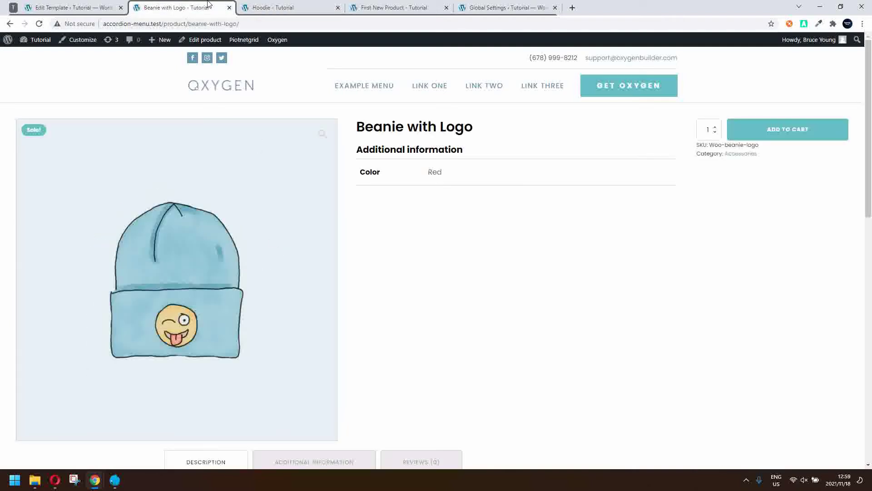
Reopen the Product-Single - Accessories template in the Oxygen visual editor.
{"action": "left_click", "coordinate": [97, 10]}
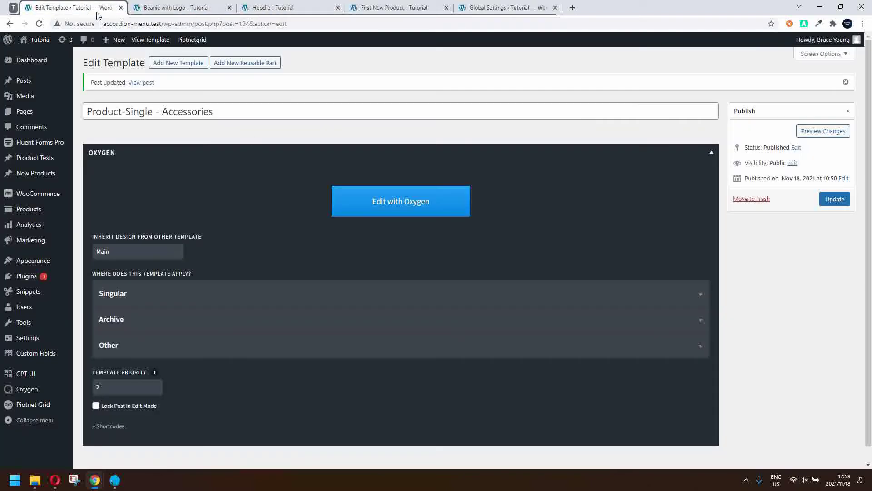
{"action": "left_click", "coordinate": [420, 202]}
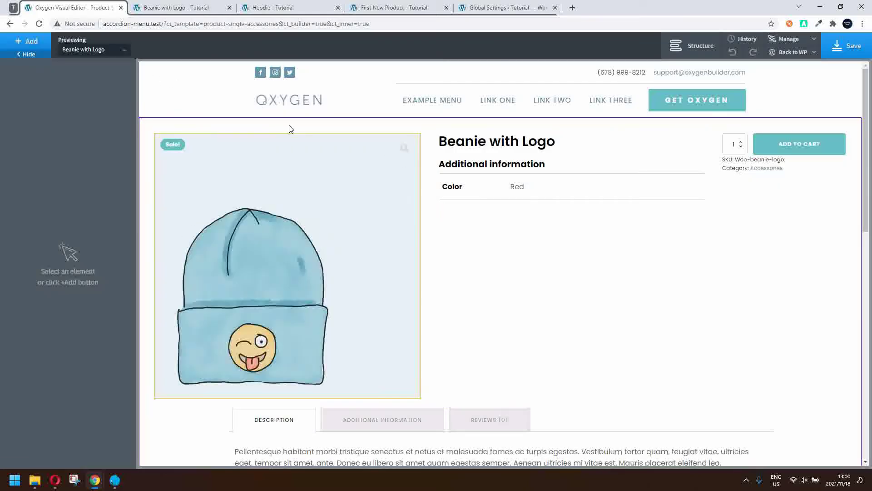
Set the width of the product image column to 30 and save the template.
{"action": "left_click", "coordinate": [381, 123]}
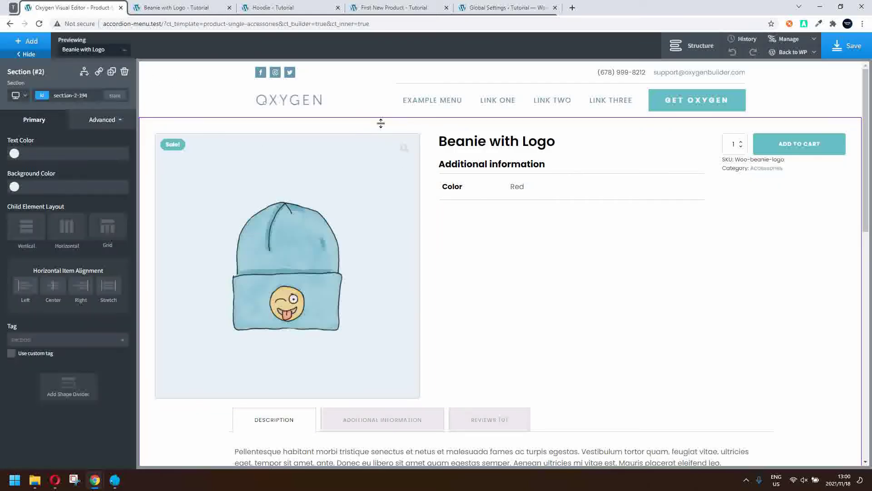
{"action": "left_click", "coordinate": [26, 54]}
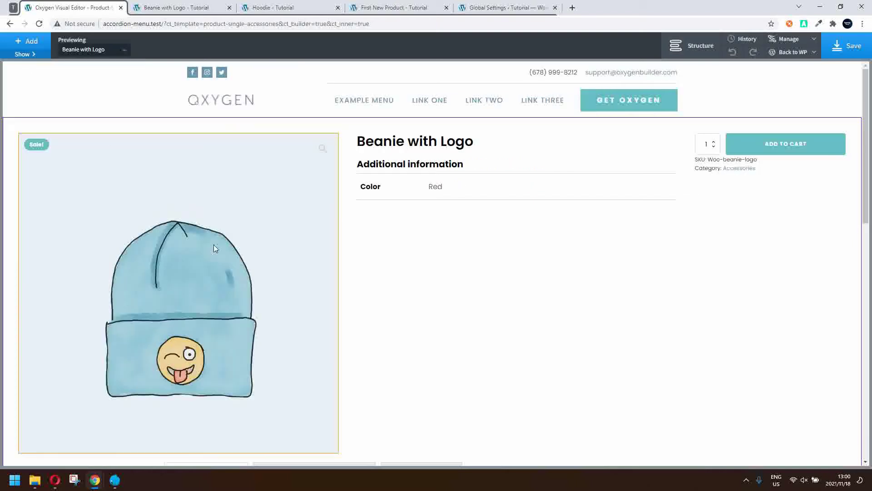
{"action": "left_click", "coordinate": [21, 55]}
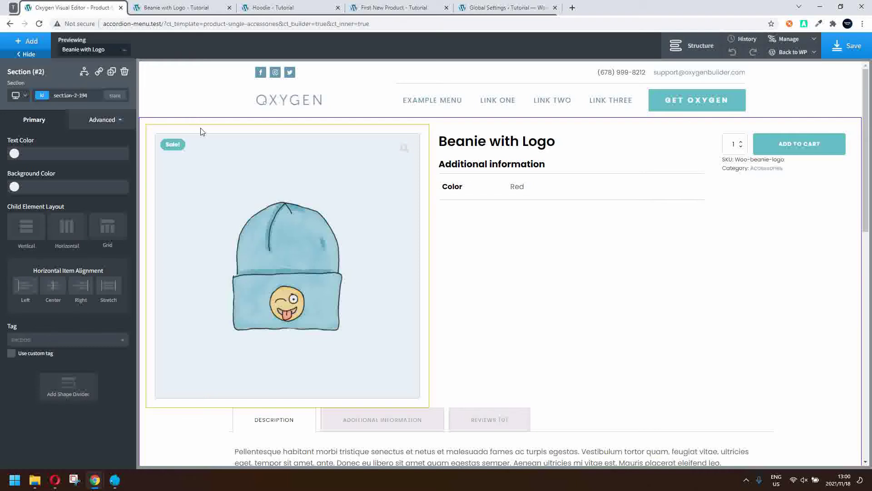
{"action": "left_click", "coordinate": [203, 132]}
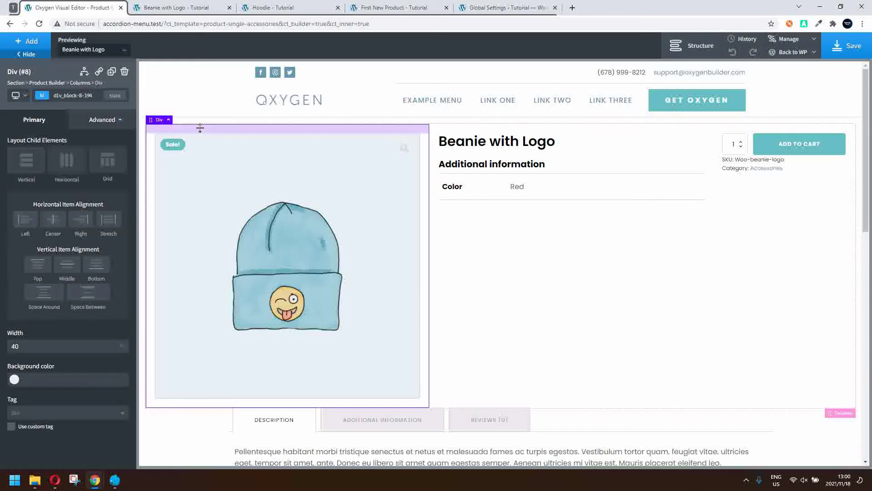
{"action": "left_click", "coordinate": [27, 346]}
{"action": "type", "text": "30"}
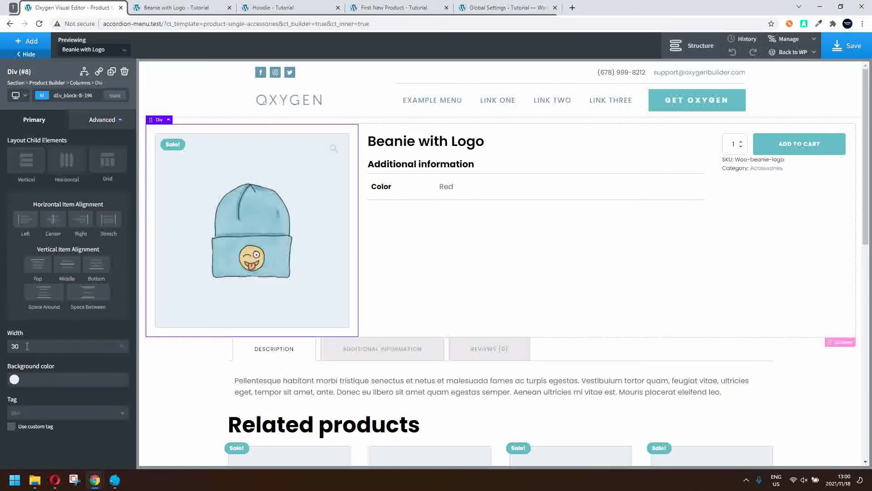
{"action": "left_click", "coordinate": [848, 45]}
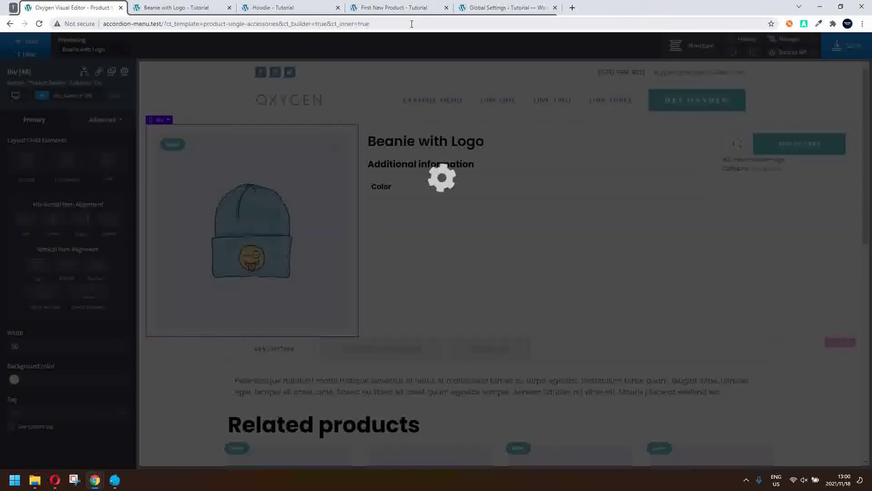
Reload the live Beanie with Logo page and check its columns, tabs and related products.
{"action": "left_click", "coordinate": [177, 7]}
{"action": "left_click", "coordinate": [39, 23]}
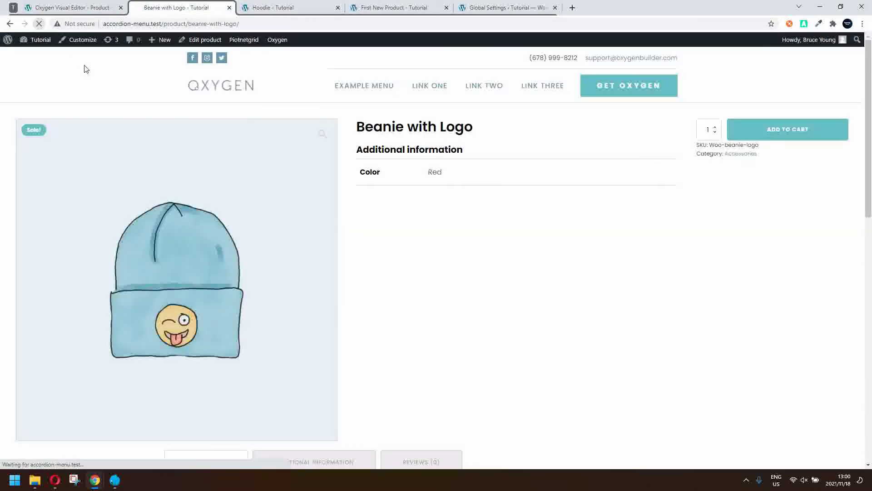
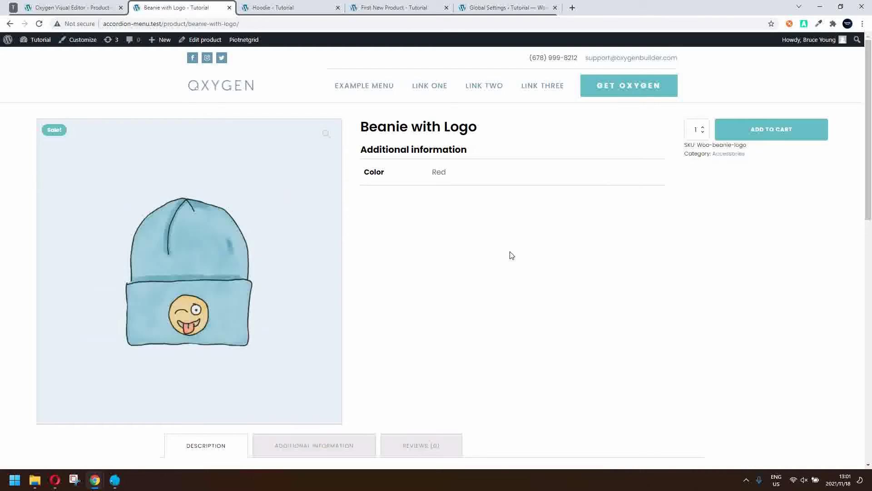
{"action": "scroll", "coordinate": [511, 254], "scroll_direction": "down", "scroll_amount": 4}
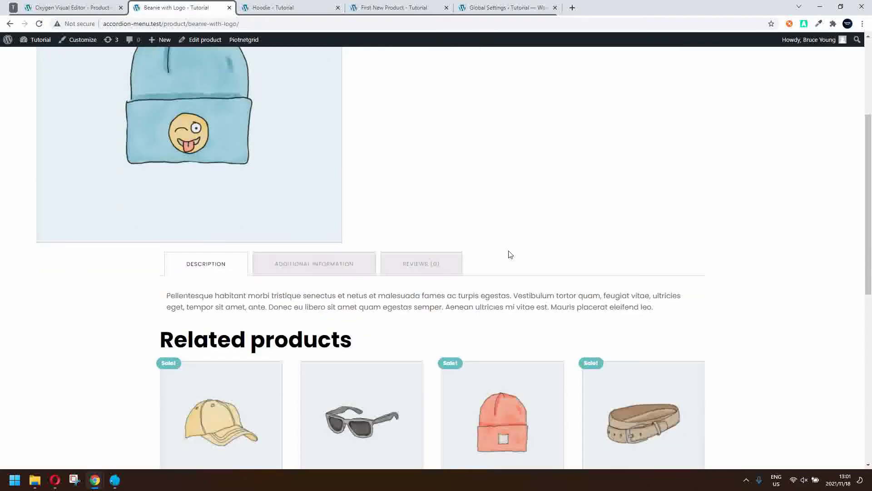
Return to the Oxygen editor and set the main section's container padding to 0 on all four sides for screens less than 768px.
{"action": "left_click", "coordinate": [72, 13]}
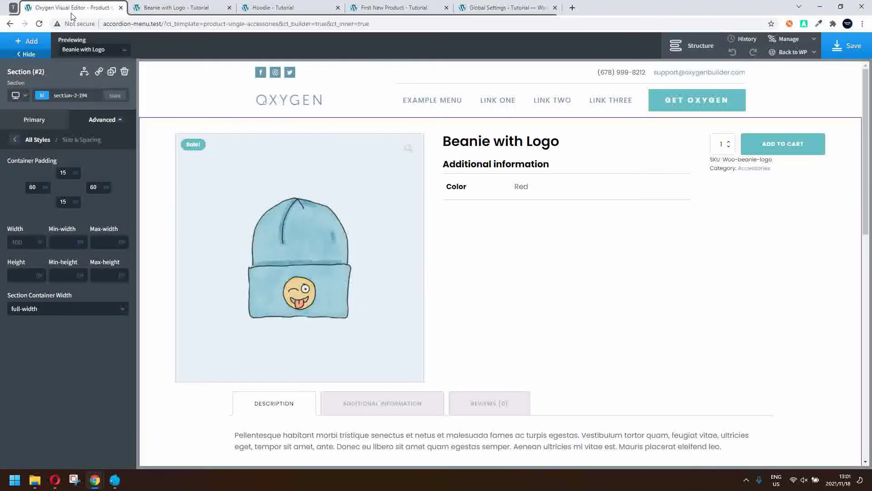
{"action": "left_click", "coordinate": [24, 96]}
{"action": "left_click", "coordinate": [31, 149]}
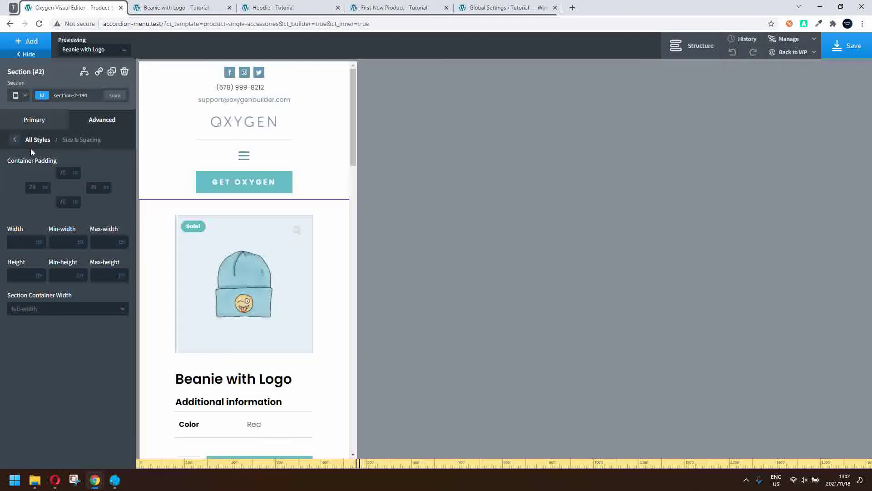
{"action": "mouse_move", "coordinate": [353, 109]}
{"action": "left_mouse_down"}
{"action": "mouse_move", "coordinate": [340, 255]}
{"action": "mouse_move", "coordinate": [353, 117]}
{"action": "left_mouse_up"}
{"action": "left_click", "coordinate": [32, 187]}
{"action": "type", "text": "0"}
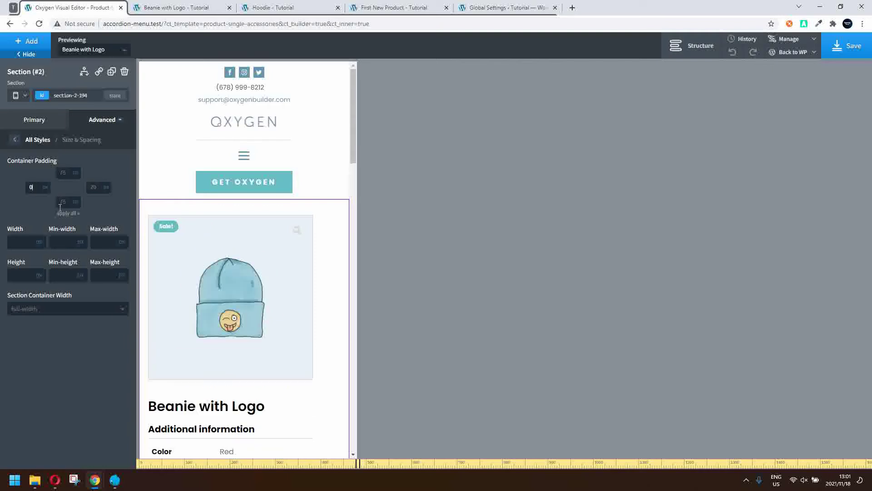
{"action": "left_click", "coordinate": [101, 190]}
{"action": "type", "text": "0"}
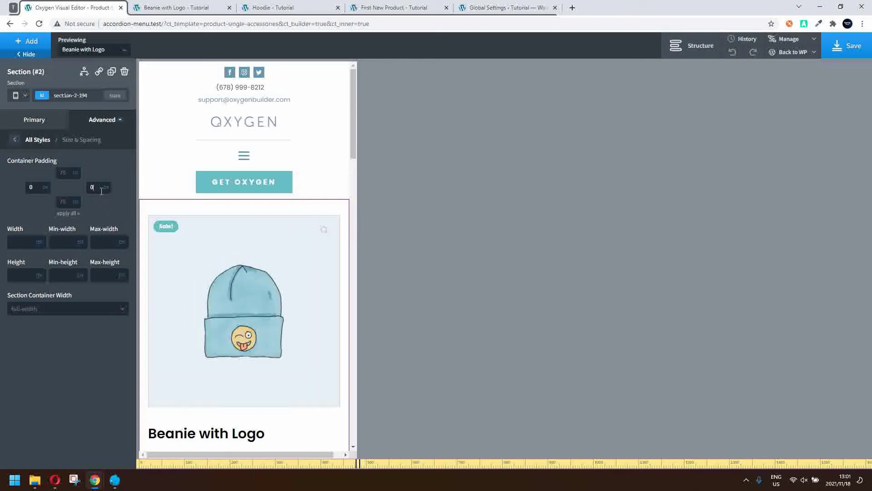
{"action": "left_click", "coordinate": [78, 179]}
{"action": "type", "text": "0"}
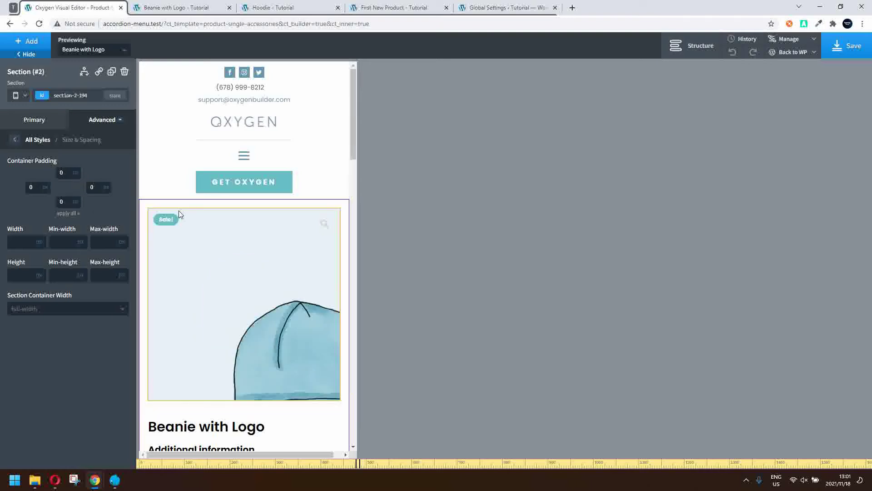
Review the less than 768px layout down to the footer and return to the all-devices view.
{"action": "scroll", "coordinate": [181, 214], "scroll_direction": "down", "scroll_amount": 6}
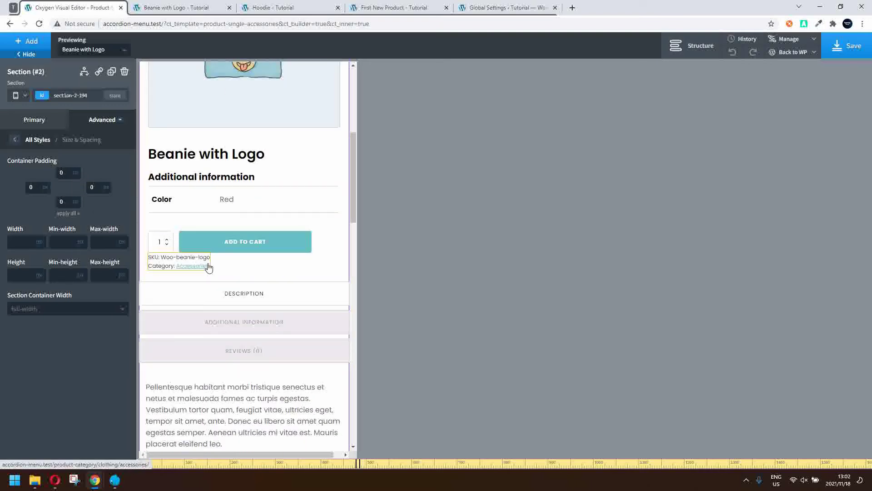
{"action": "scroll", "coordinate": [208, 267], "scroll_direction": "down", "scroll_amount": 4}
{"action": "scroll", "coordinate": [208, 267], "scroll_direction": "down", "scroll_amount": 4}
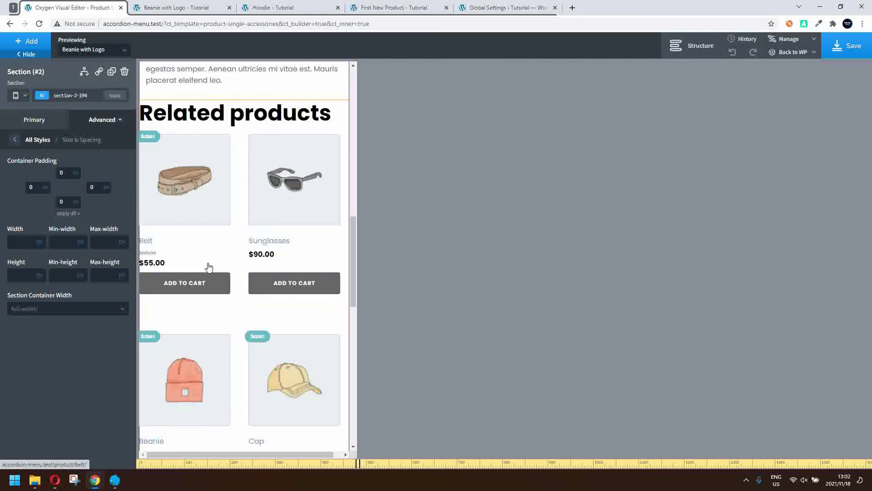
{"action": "scroll", "coordinate": [208, 267], "scroll_direction": "down", "scroll_amount": 6}
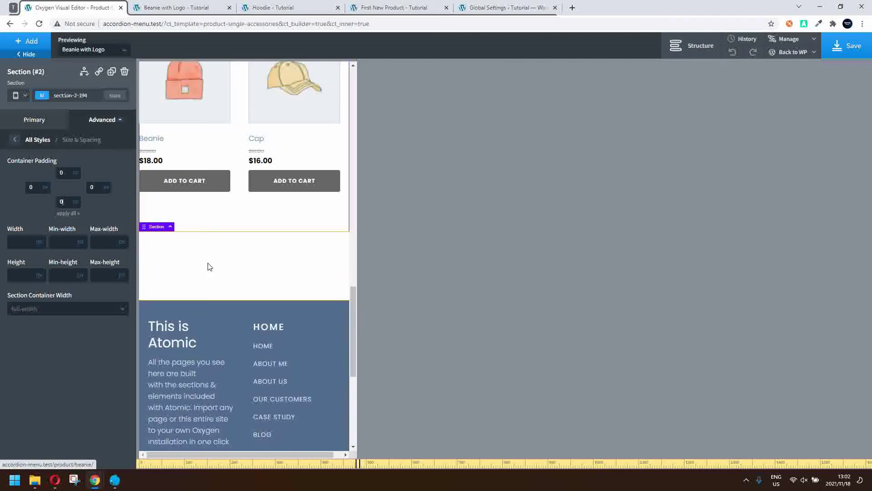
{"action": "scroll", "coordinate": [208, 267], "scroll_direction": "up", "scroll_amount": 5}
{"action": "scroll", "coordinate": [209, 267], "scroll_direction": "up", "scroll_amount": 3}
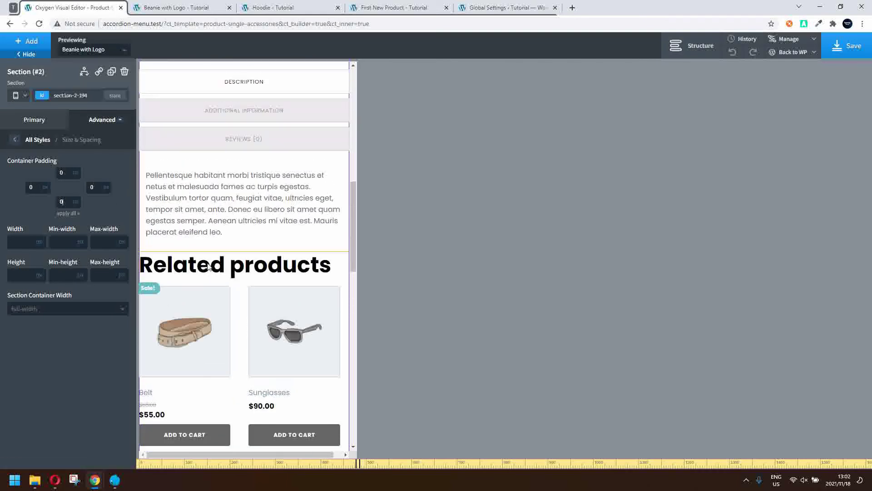
{"action": "left_click", "coordinate": [18, 96]}
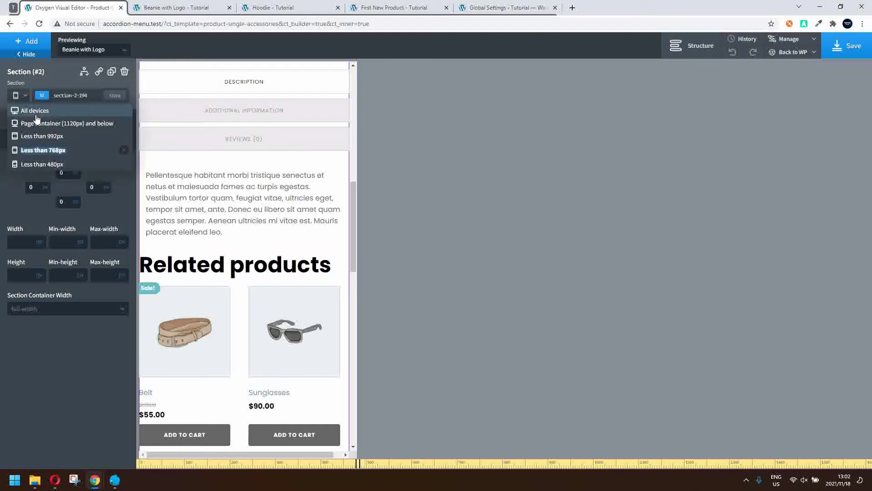
{"action": "left_click", "coordinate": [33, 151]}
{"action": "left_click", "coordinate": [16, 96]}
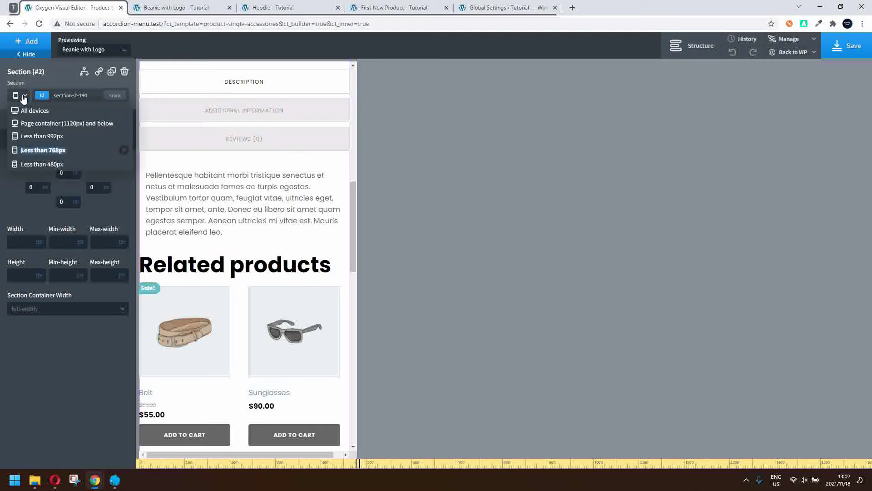
{"action": "left_click", "coordinate": [32, 114]}
Style the Related Products title with centred text, font weight 600, font size 30 and line height 1.2.
{"action": "scroll", "coordinate": [342, 332], "scroll_direction": "down", "scroll_amount": 5}
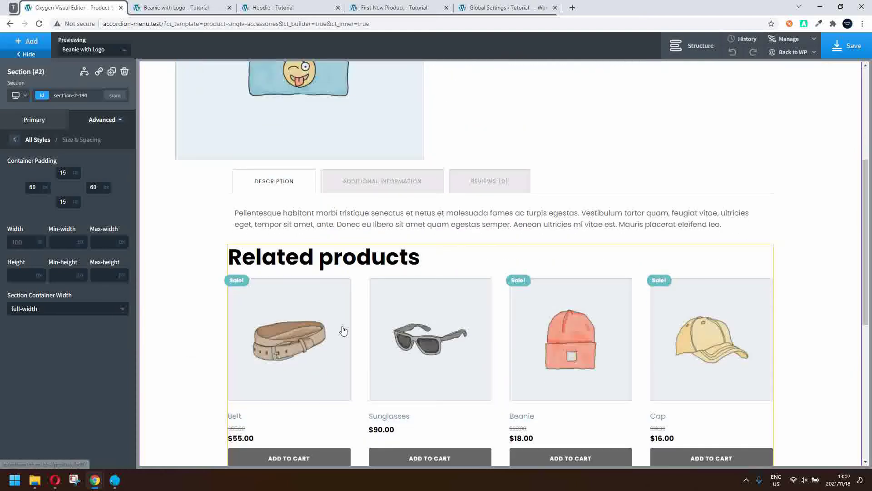
{"action": "left_click", "coordinate": [347, 296]}
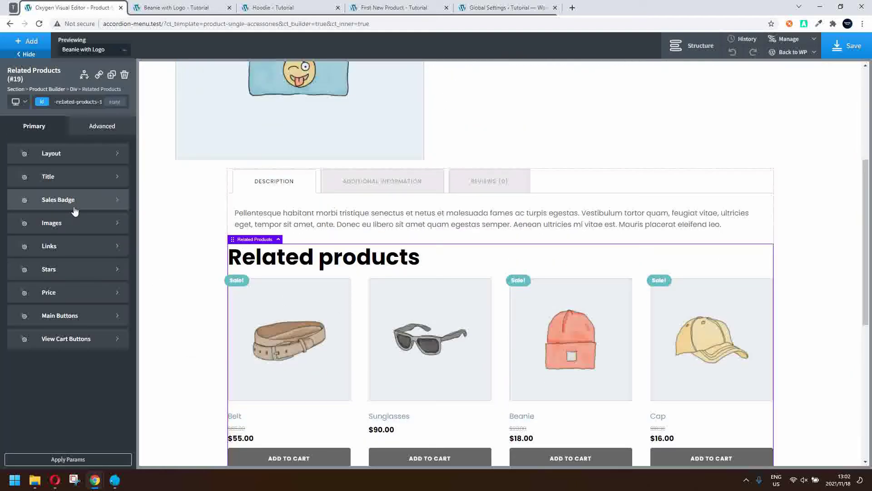
{"action": "left_click", "coordinate": [64, 179]}
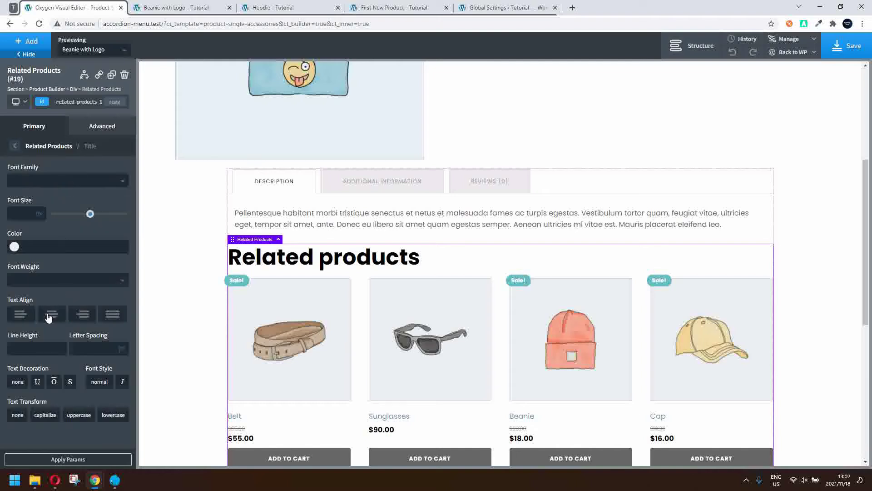
{"action": "left_click", "coordinate": [49, 317]}
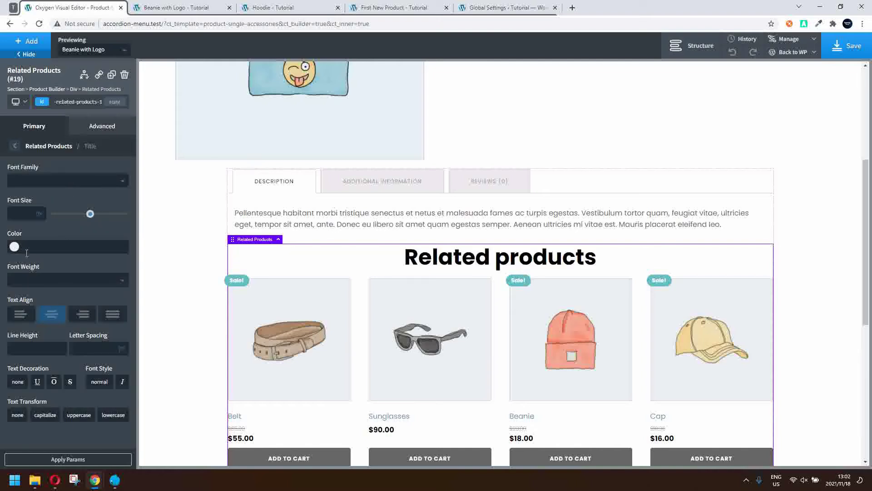
{"action": "left_click", "coordinate": [28, 282]}
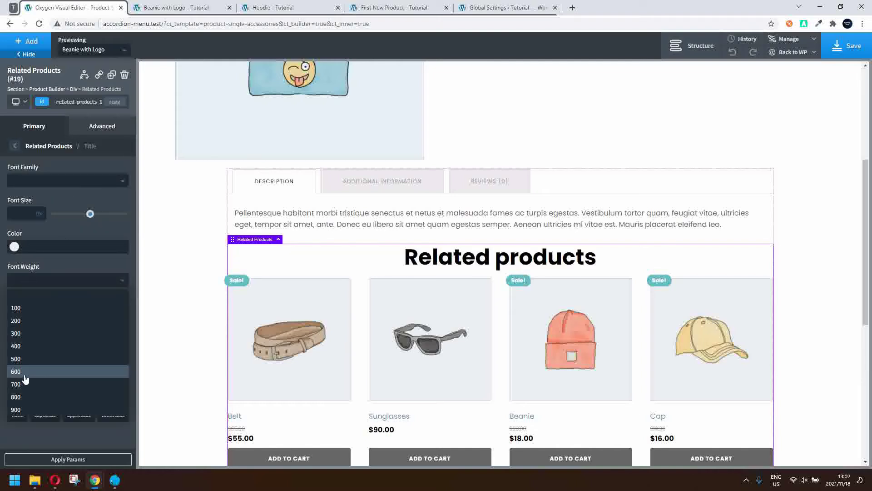
{"action": "left_click", "coordinate": [25, 381]}
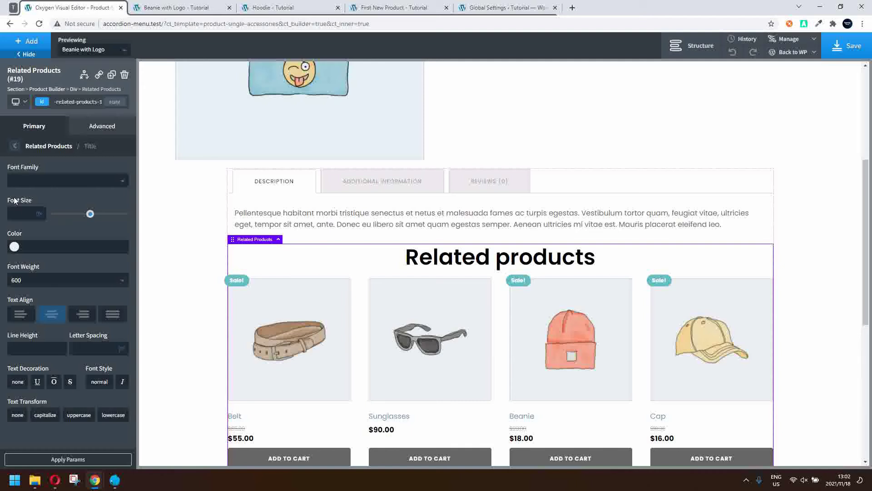
{"action": "type", "text": "30"}
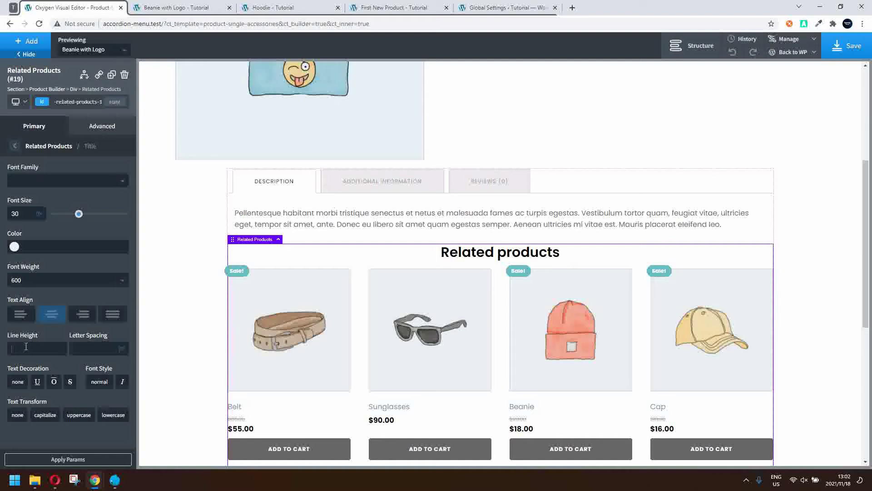
{"action": "type", "text": "1.2"}
Give the Product Upsells title a font size of 30, weight 600, centred alignment and line height 1.2.
{"action": "scroll", "coordinate": [179, 335], "scroll_direction": "down", "scroll_amount": 4}
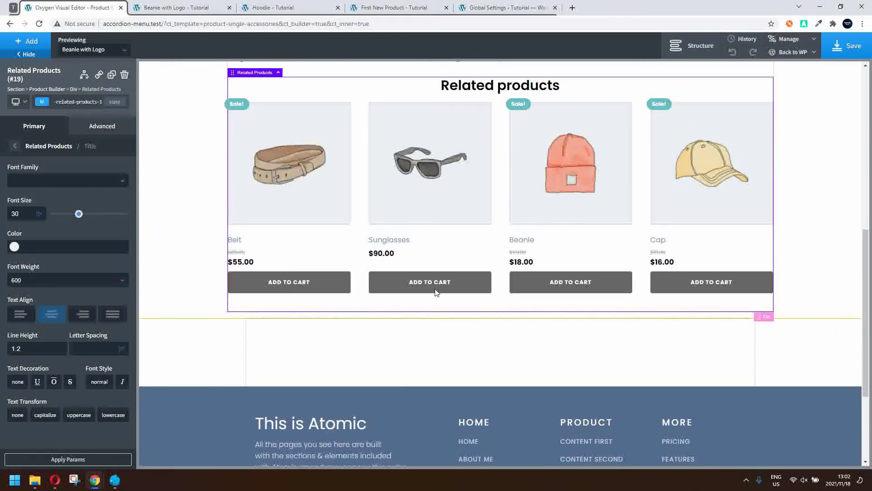
{"action": "left_click", "coordinate": [700, 54]}
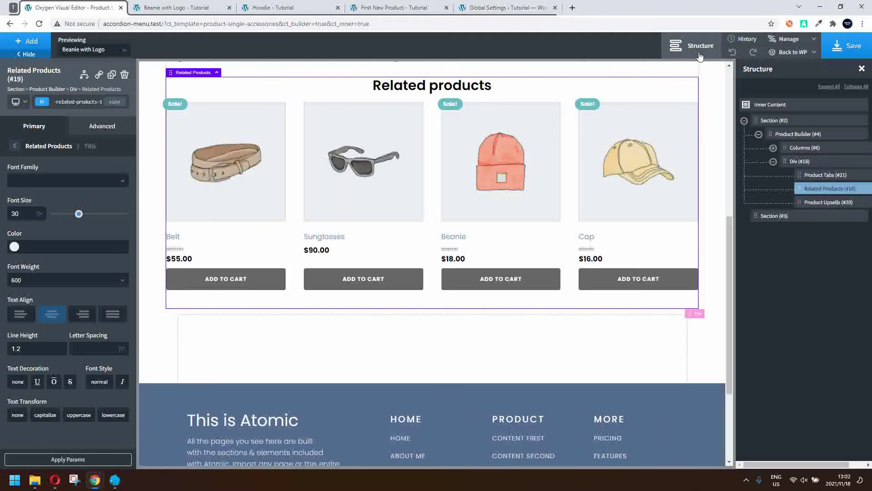
{"action": "left_click", "coordinate": [818, 203]}
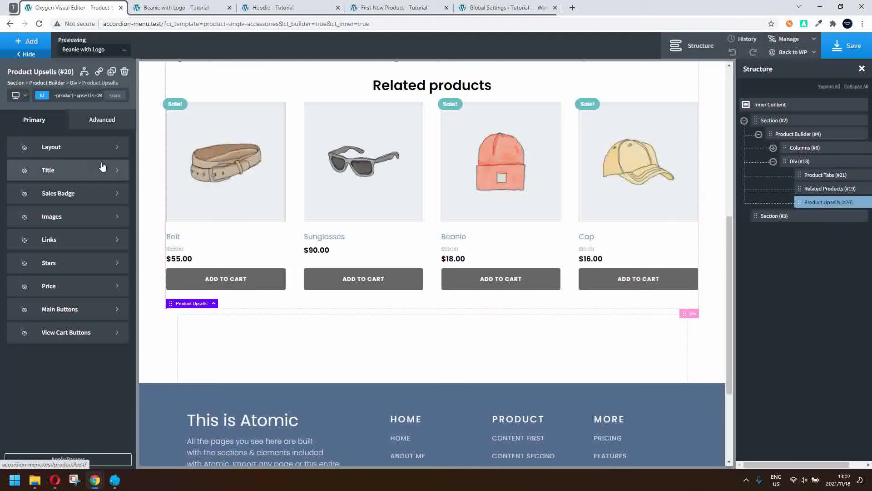
{"action": "left_click", "coordinate": [75, 168]}
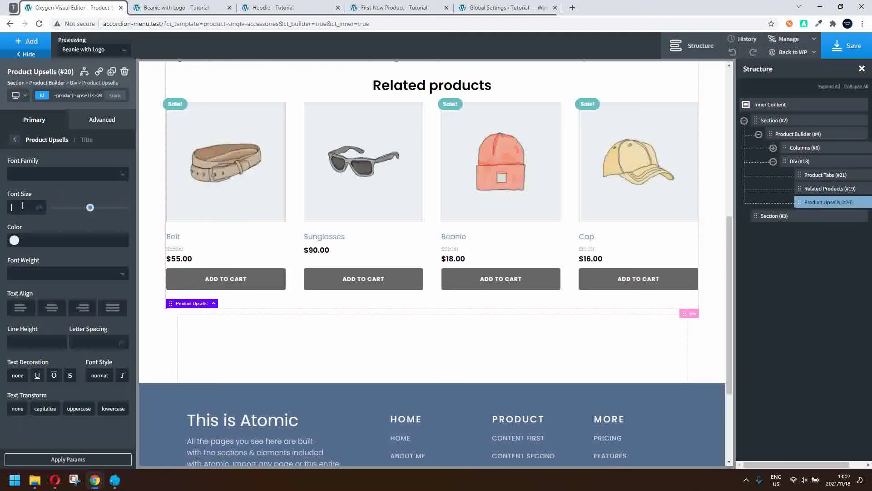
{"action": "type", "text": "30"}
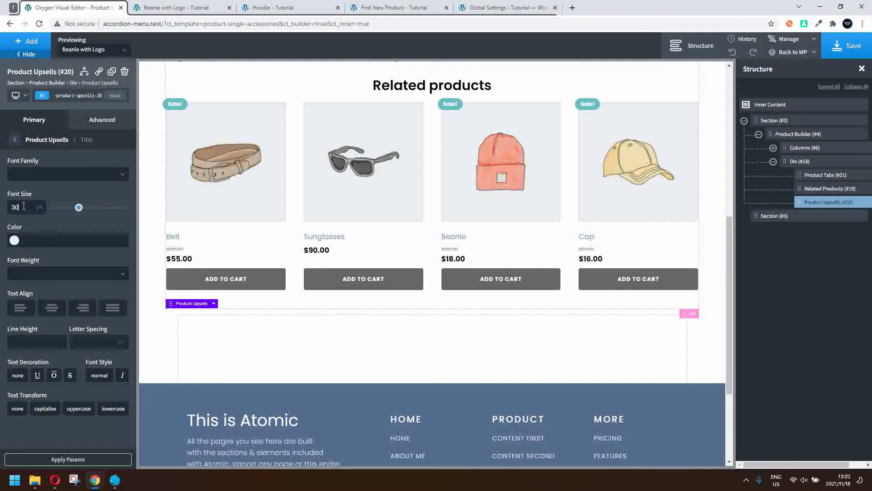
{"action": "left_click", "coordinate": [28, 274]}
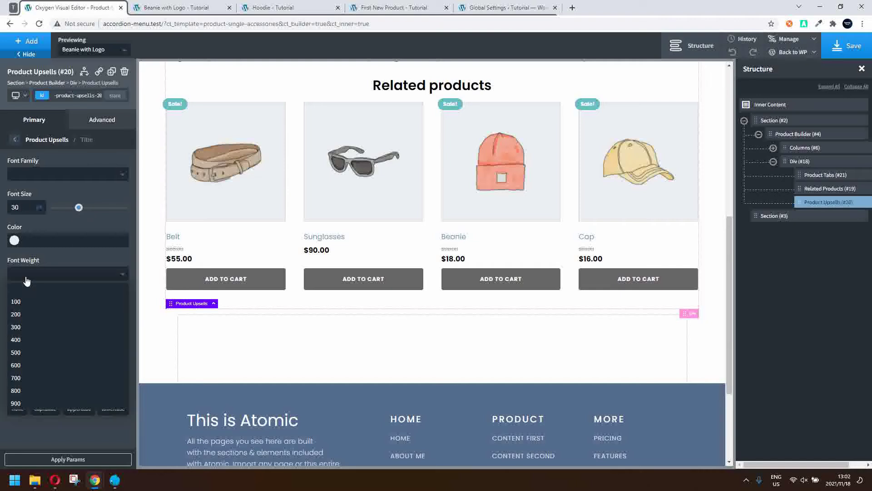
{"action": "left_click", "coordinate": [25, 365]}
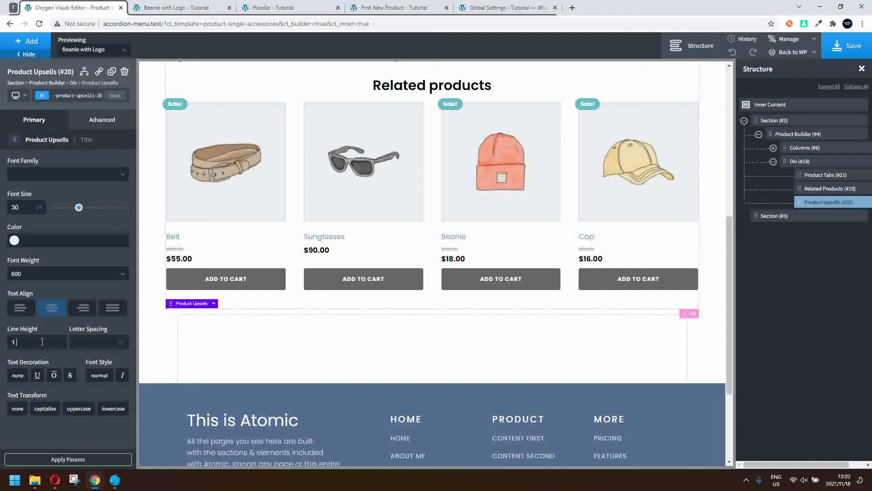
Examine the product template in the less than 768px view, from the related products back up to the header.
{"action": "left_click", "coordinate": [25, 97]}
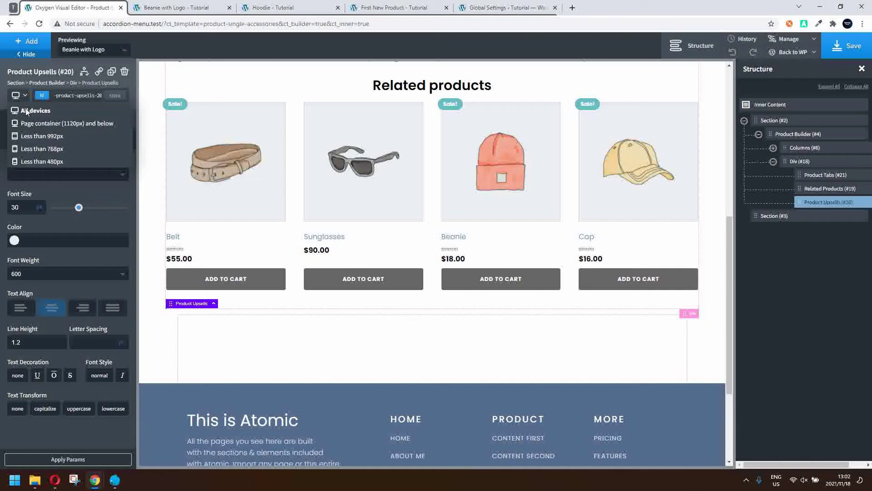
{"action": "left_click", "coordinate": [24, 147]}
{"action": "scroll", "coordinate": [270, 178], "scroll_direction": "up", "scroll_amount": 3}
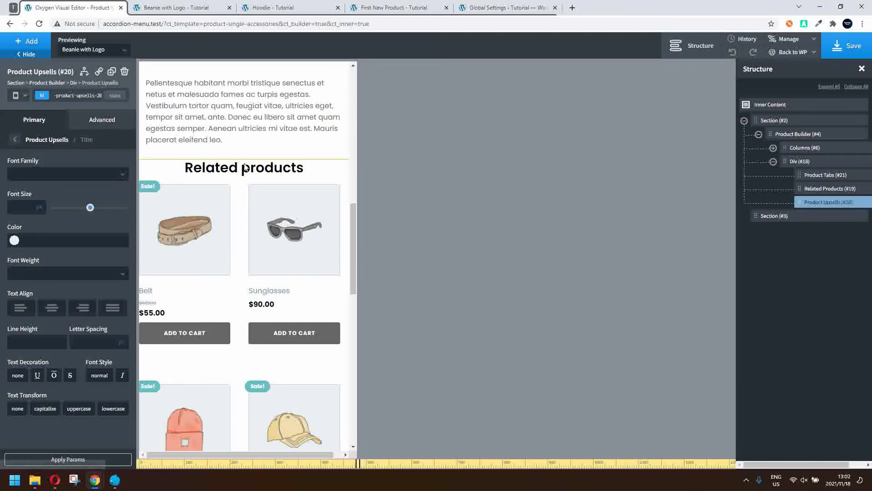
{"action": "scroll", "coordinate": [246, 190], "scroll_direction": "down", "scroll_amount": 5}
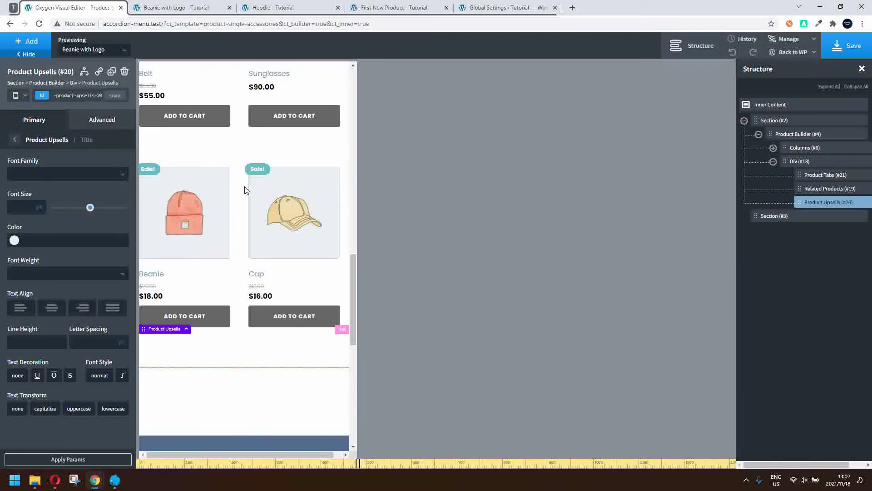
{"action": "scroll", "coordinate": [249, 215], "scroll_direction": "up", "scroll_amount": 5}
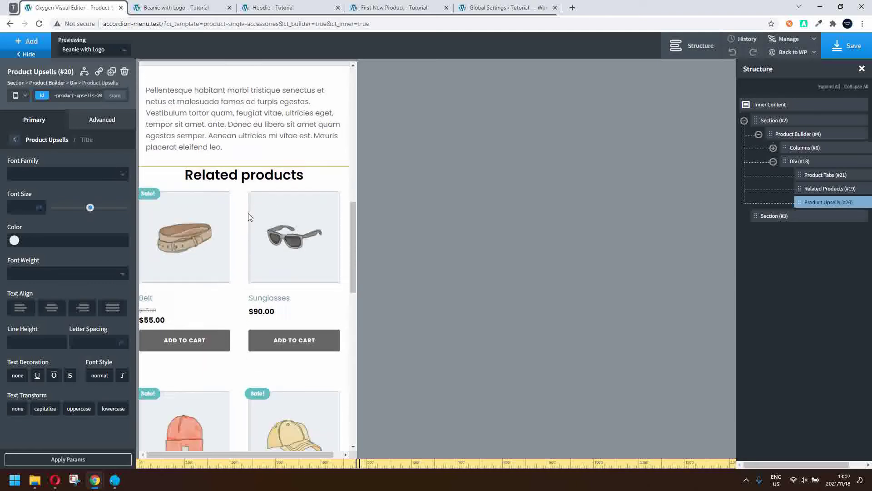
{"action": "scroll", "coordinate": [249, 217], "scroll_direction": "down", "scroll_amount": 8}
{"action": "scroll", "coordinate": [249, 216], "scroll_direction": "down", "scroll_amount": 2}
{"action": "scroll", "coordinate": [249, 213], "scroll_direction": "up", "scroll_amount": 15}
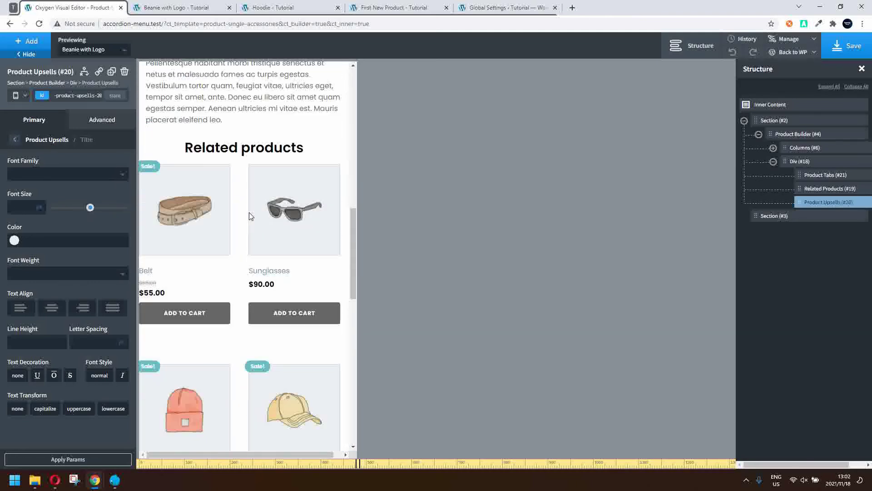
{"action": "scroll", "coordinate": [248, 212], "scroll_direction": "up", "scroll_amount": 8}
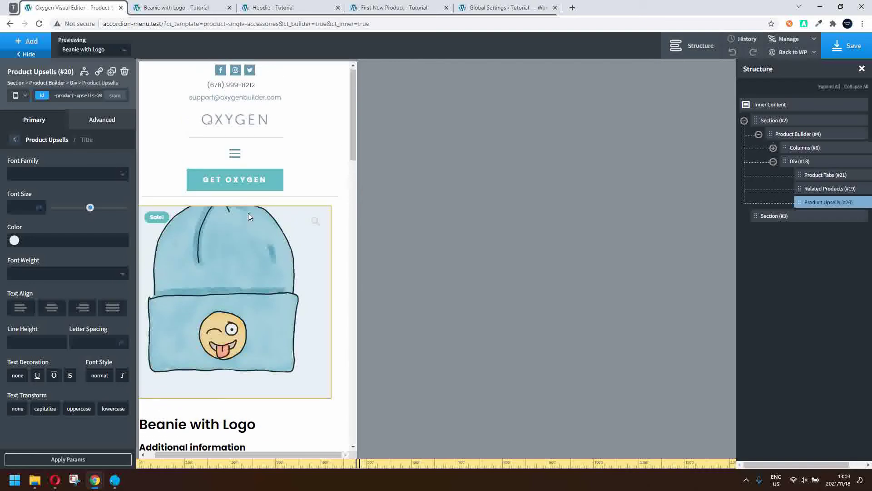
Save the template and reload the Beanie with Logo product page on the front end.
{"action": "left_click", "coordinate": [850, 50]}
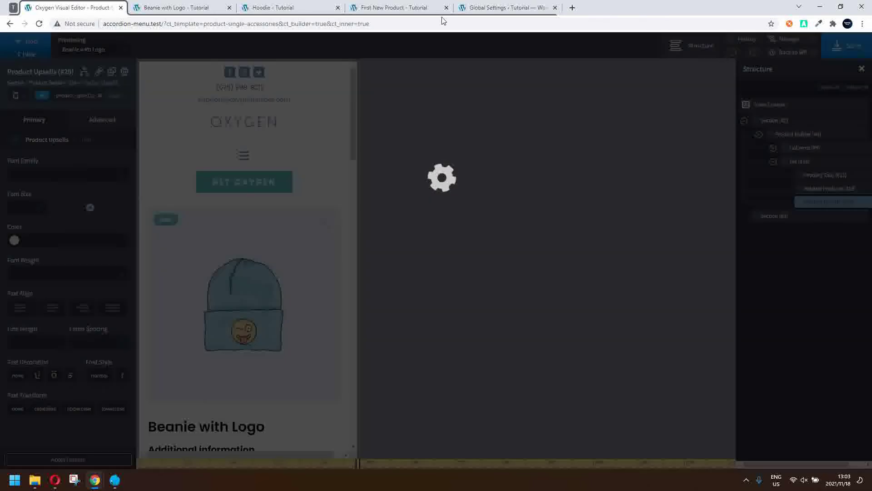
{"action": "left_click", "coordinate": [210, 14]}
{"action": "key", "text": "F5"}
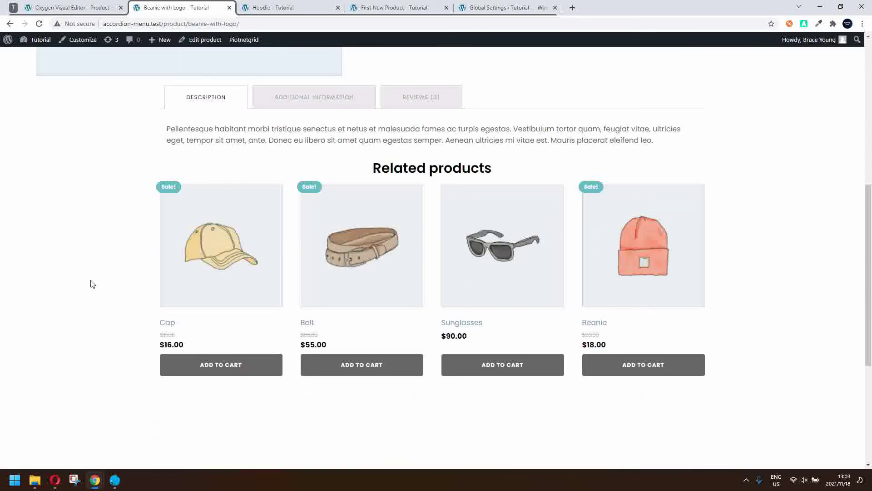
Show the product page in the developer tools' responsive device view with the tools docked beside the page.
{"action": "right_click", "coordinate": [92, 284]}
{"action": "left_click", "coordinate": [147, 418]}
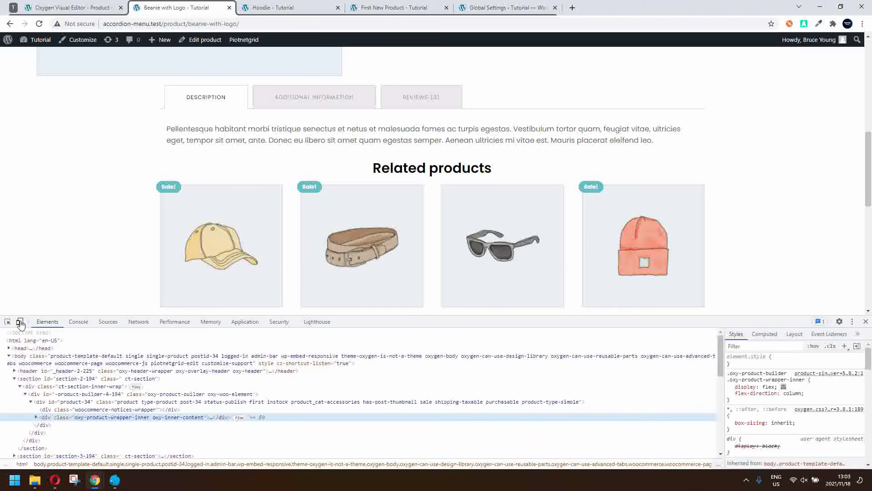
{"action": "left_click", "coordinate": [20, 321]}
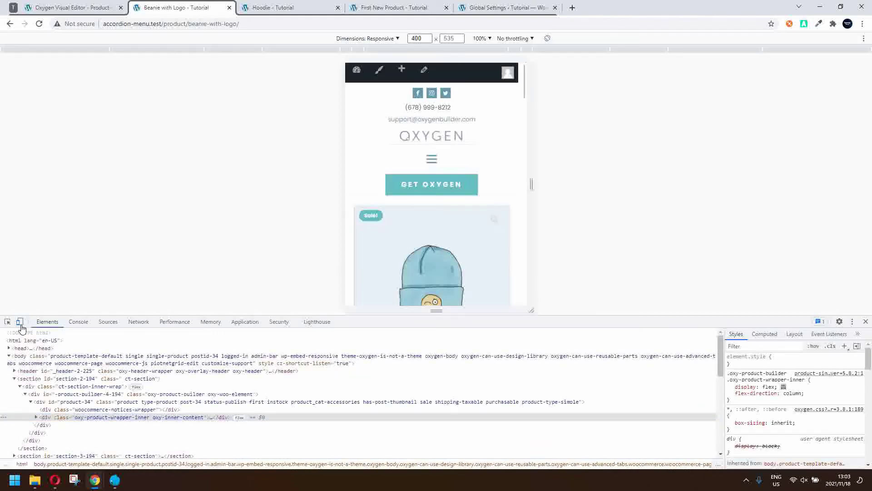
{"action": "left_click", "coordinate": [852, 321]}
{"action": "left_click", "coordinate": [861, 338]}
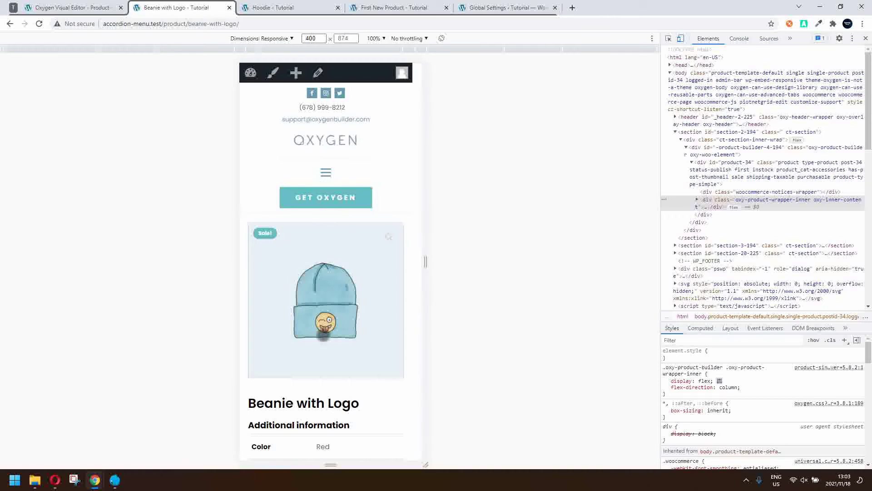
Examine the mobile layout of the Beanie with Logo page down to the footer, including the tabs and related products.
{"action": "scroll", "coordinate": [323, 334], "scroll_direction": "down", "scroll_amount": 3}
{"action": "scroll", "coordinate": [322, 334], "scroll_direction": "down", "scroll_amount": 7}
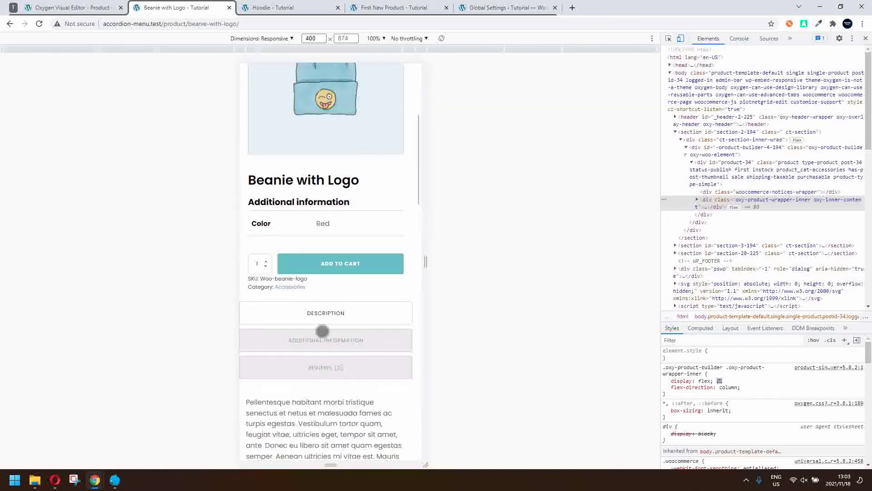
{"action": "scroll", "coordinate": [323, 331], "scroll_direction": "down", "scroll_amount": 6}
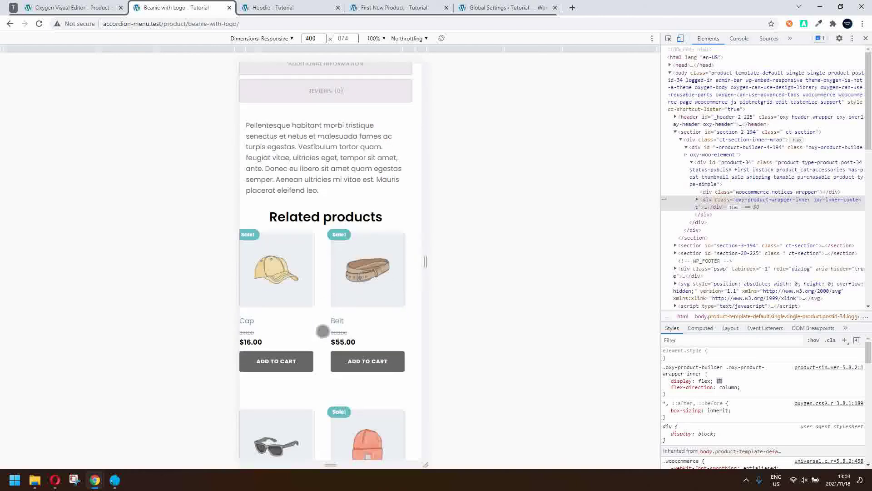
{"action": "scroll", "coordinate": [323, 331], "scroll_direction": "down", "scroll_amount": 6}
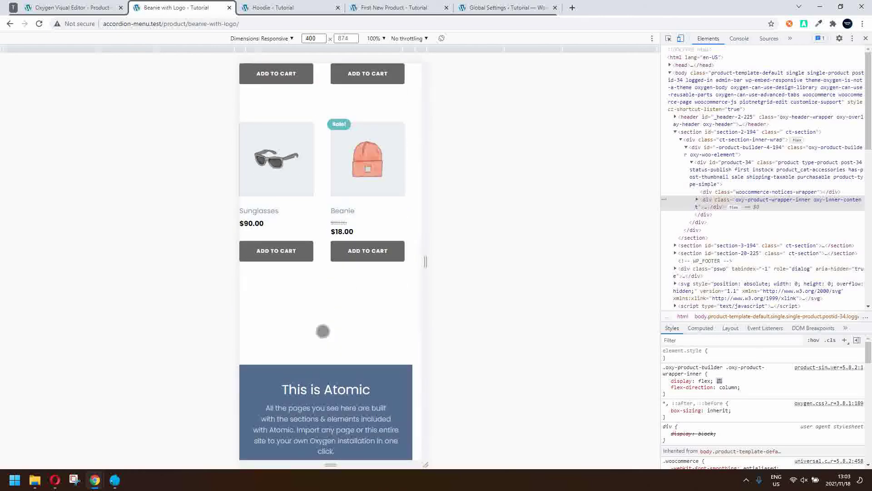
{"action": "scroll", "coordinate": [322, 331], "scroll_direction": "down", "scroll_amount": 3}
{"action": "scroll", "coordinate": [322, 331], "scroll_direction": "up", "scroll_amount": 8}
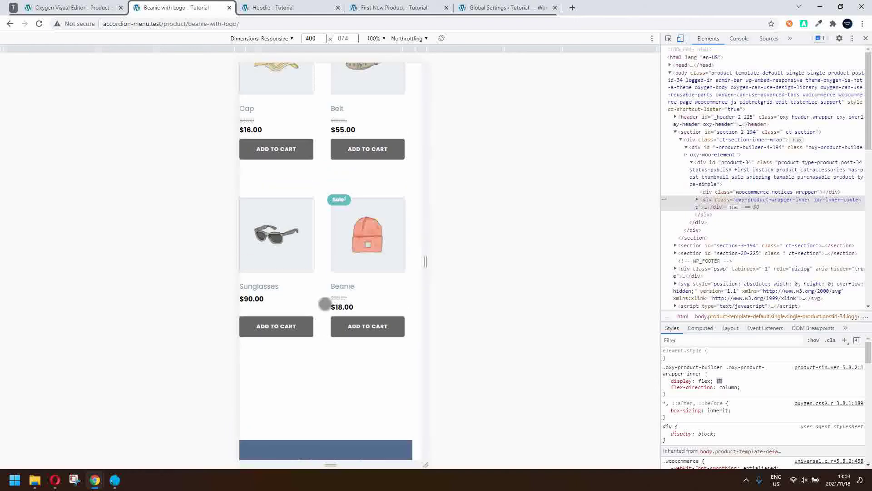
{"action": "scroll", "coordinate": [327, 302], "scroll_direction": "up", "scroll_amount": 3}
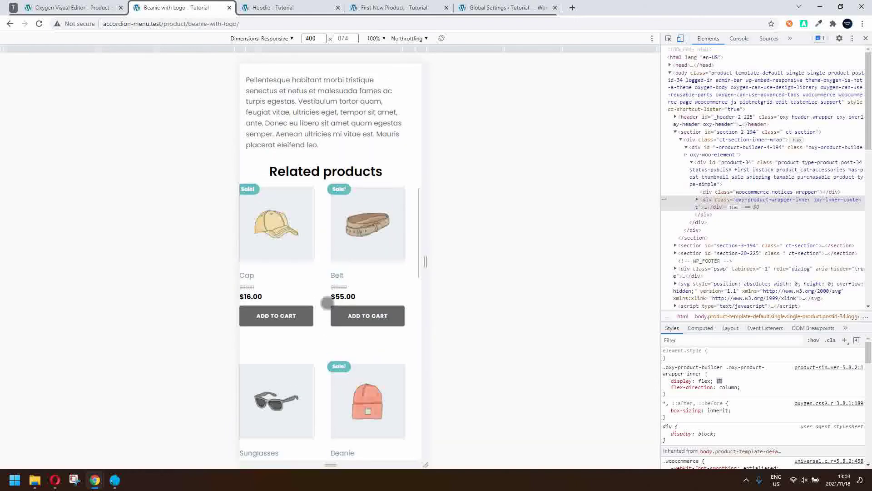
{"action": "scroll", "coordinate": [327, 302], "scroll_direction": "up", "scroll_amount": 3}
{"action": "scroll", "coordinate": [327, 303], "scroll_direction": "down", "scroll_amount": 4}
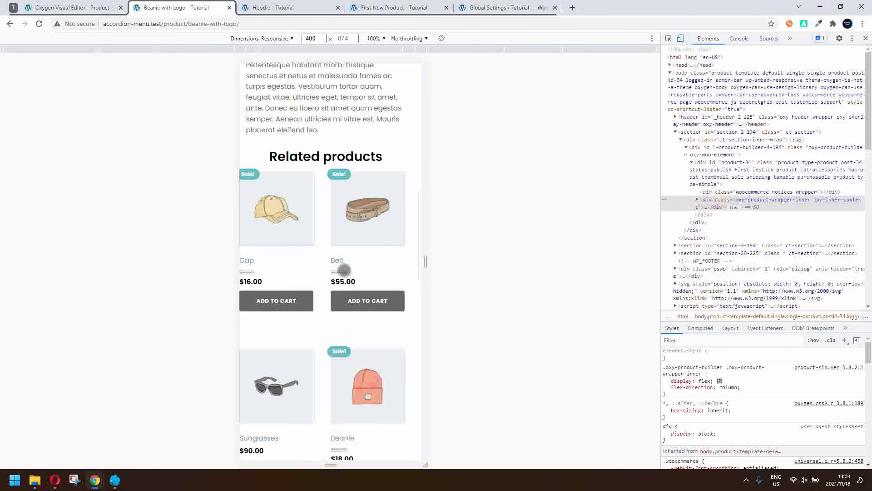
Return to the Oxygen editor, switch to the all-devices view and centre the Related Products links.
{"action": "left_click", "coordinate": [73, 9]}
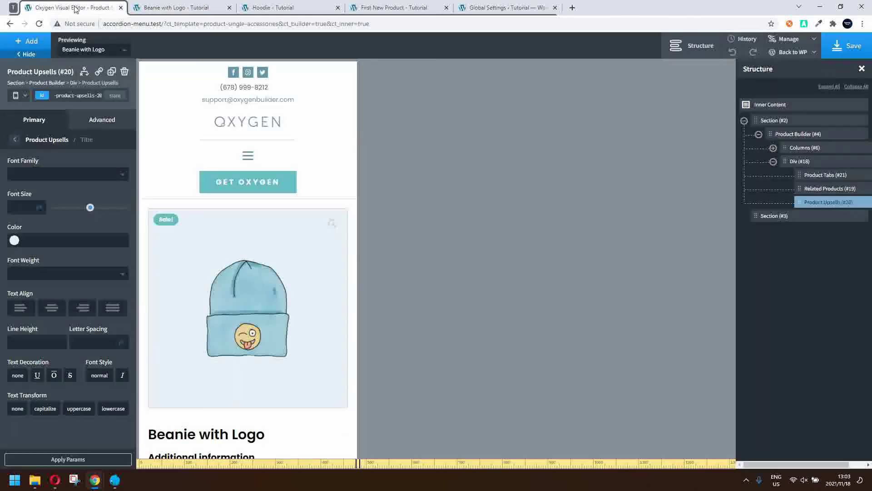
{"action": "left_click", "coordinate": [21, 96]}
{"action": "left_click", "coordinate": [32, 113]}
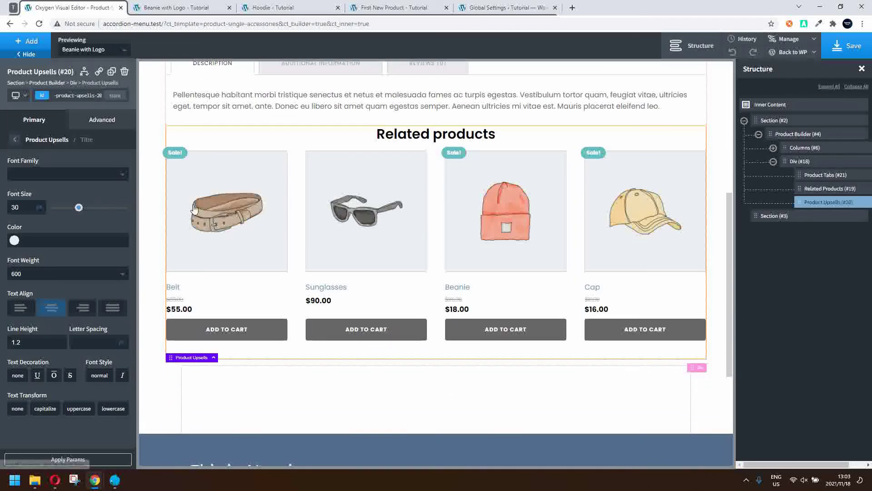
{"action": "left_click", "coordinate": [209, 208]}
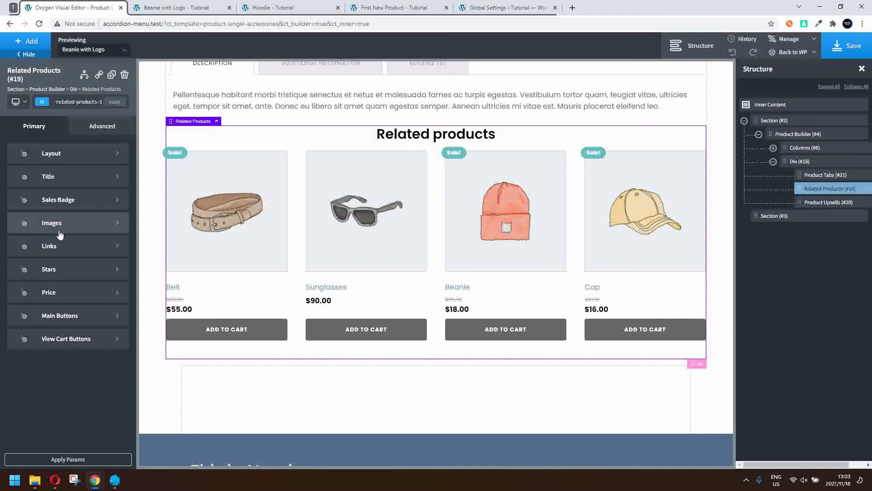
{"action": "left_click", "coordinate": [57, 246]}
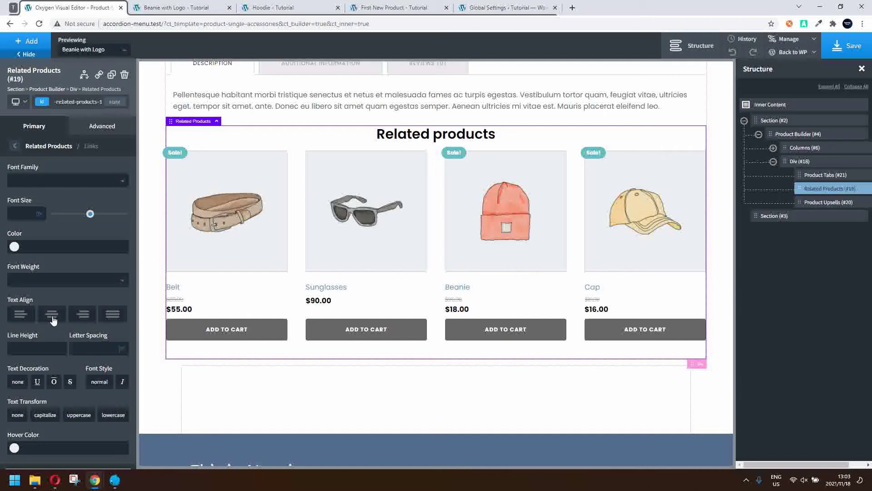
{"action": "left_click", "coordinate": [52, 318]}
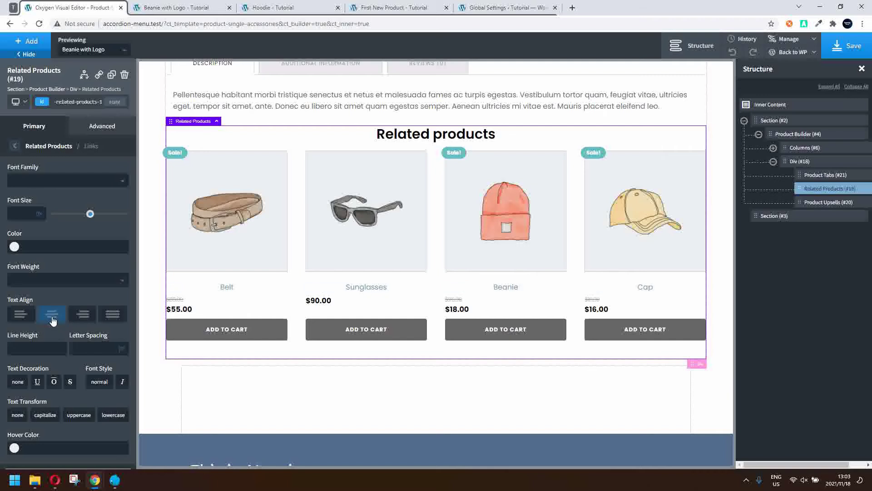
Set centred text alignment for the current price and strikethrough price of Related Products.
{"action": "left_click", "coordinate": [15, 147]}
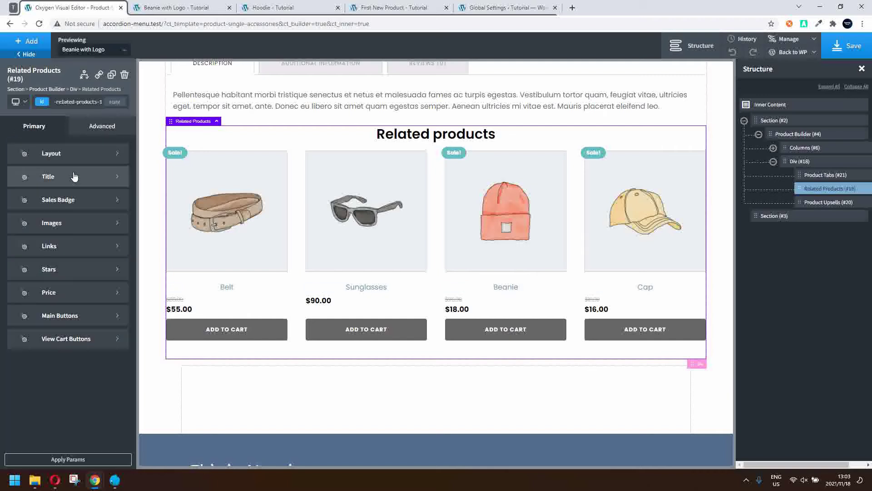
{"action": "left_click", "coordinate": [59, 294]}
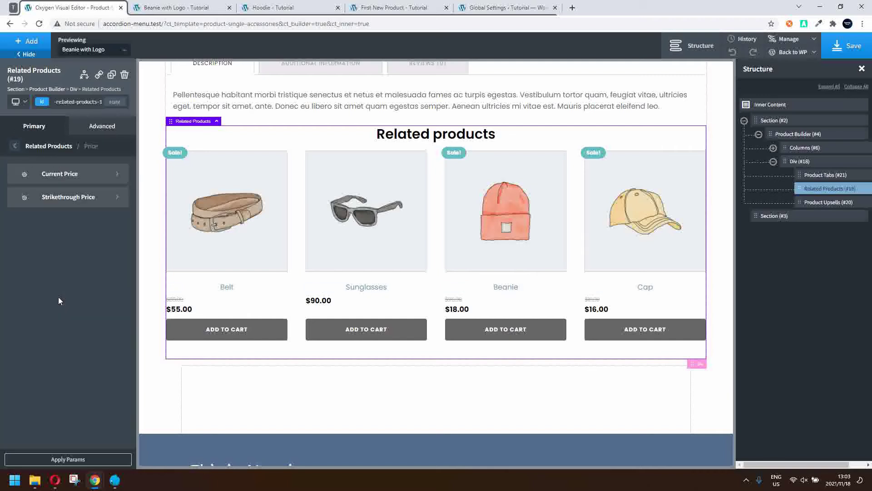
{"action": "left_click", "coordinate": [56, 169]}
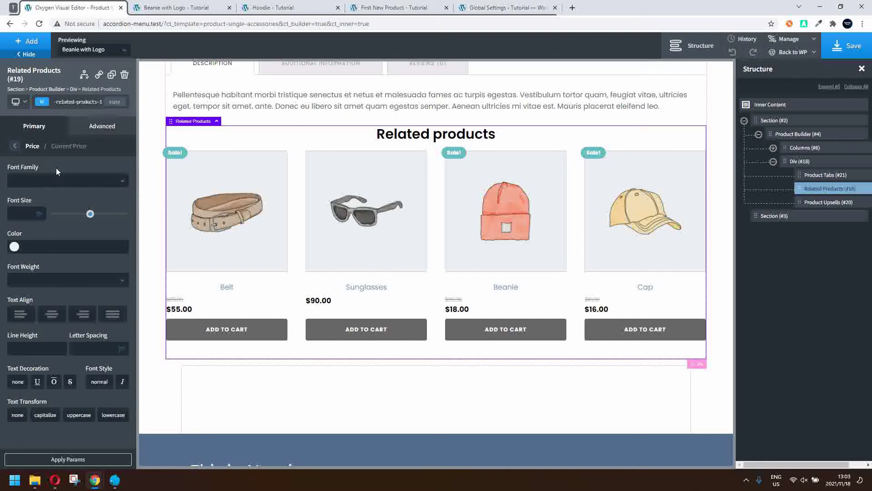
{"action": "left_click", "coordinate": [52, 318]}
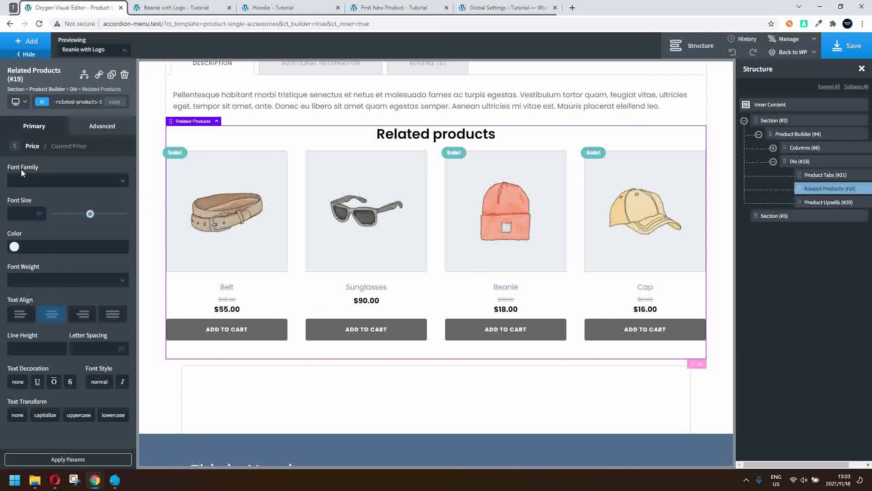
{"action": "left_click", "coordinate": [15, 146]}
{"action": "left_click", "coordinate": [50, 198]}
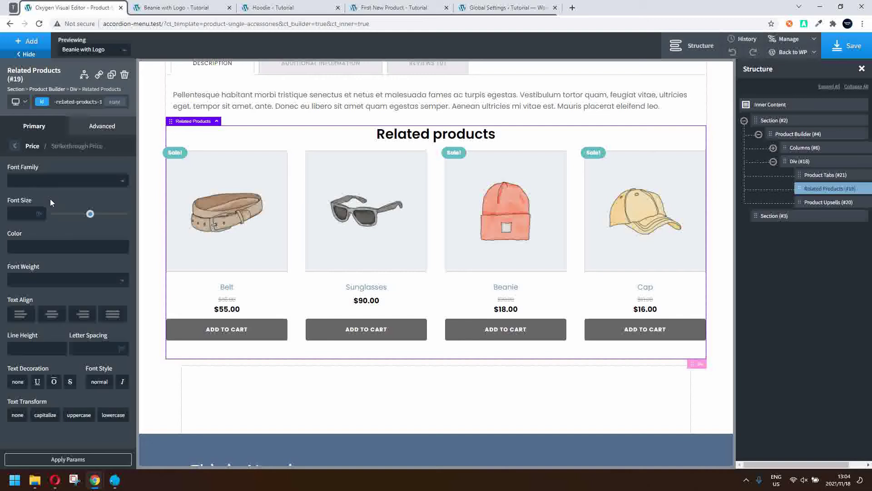
{"action": "left_click", "coordinate": [51, 316]}
{"action": "left_click", "coordinate": [15, 147]}
{"action": "scroll", "coordinate": [384, 214], "scroll_direction": "up", "scroll_amount": 1}
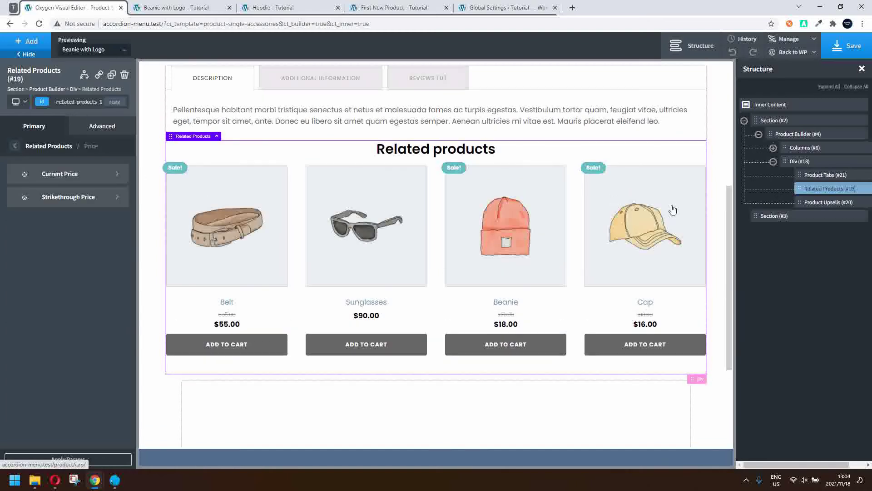
Centre the link text of the Product Upsells element.
{"action": "left_click", "coordinate": [834, 206]}
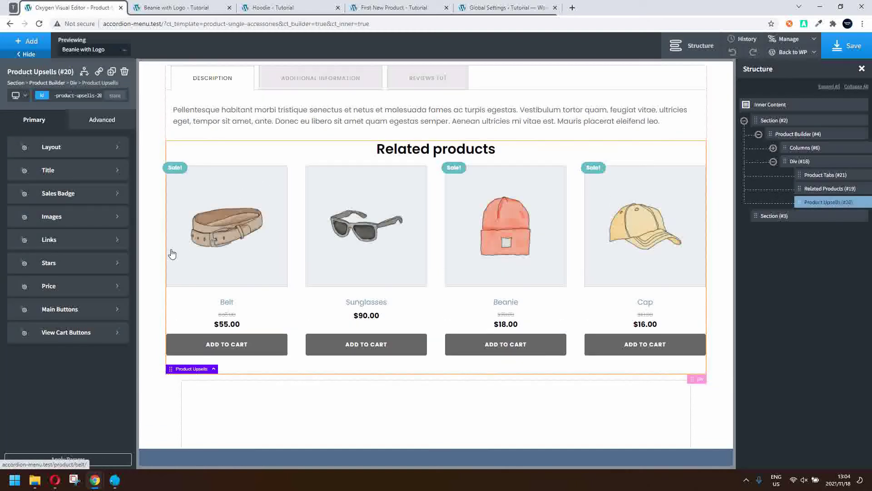
{"action": "left_click", "coordinate": [88, 238]}
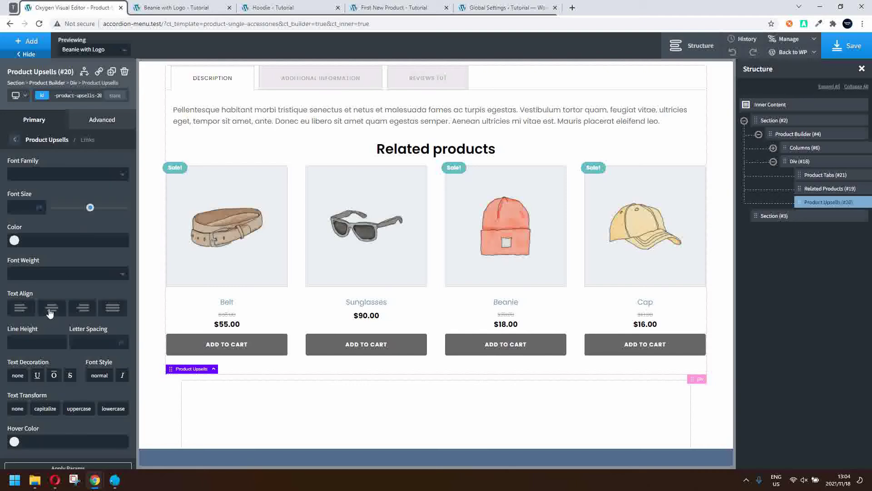
{"action": "left_click", "coordinate": [15, 140]}
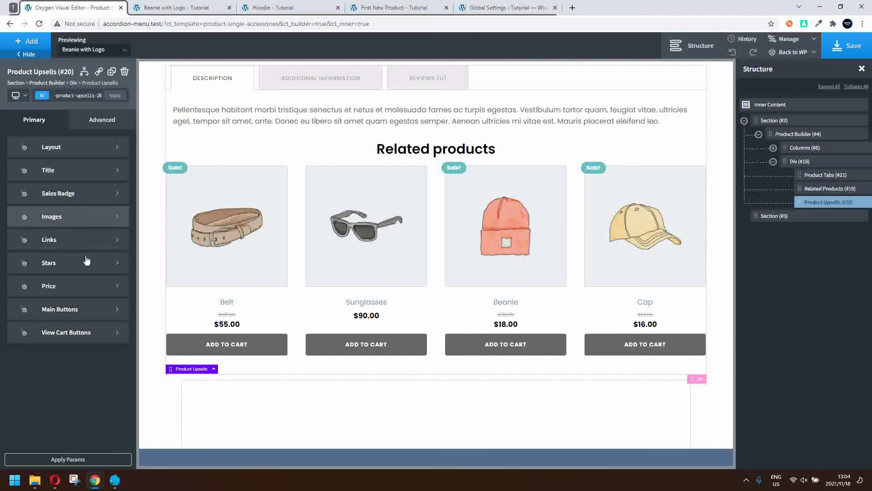
Centre the current and strikethrough prices of Product Upsells and save the template.
{"action": "left_click", "coordinate": [87, 293]}
{"action": "left_click", "coordinate": [58, 171]}
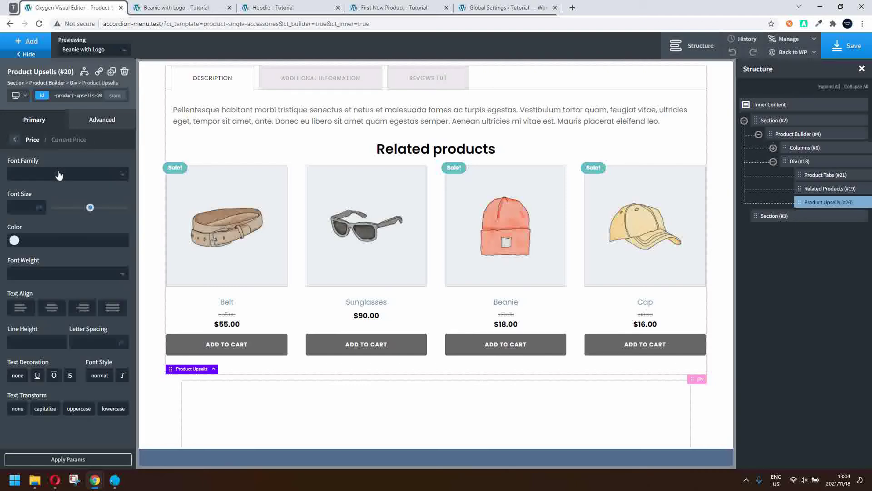
{"action": "left_click", "coordinate": [15, 140]}
{"action": "left_click", "coordinate": [45, 191]}
{"action": "left_click", "coordinate": [51, 308]}
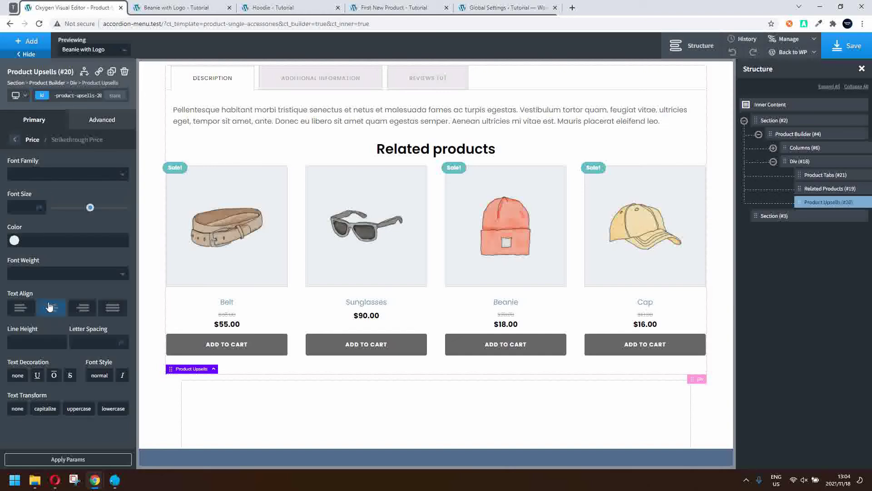
{"action": "left_click", "coordinate": [15, 140]}
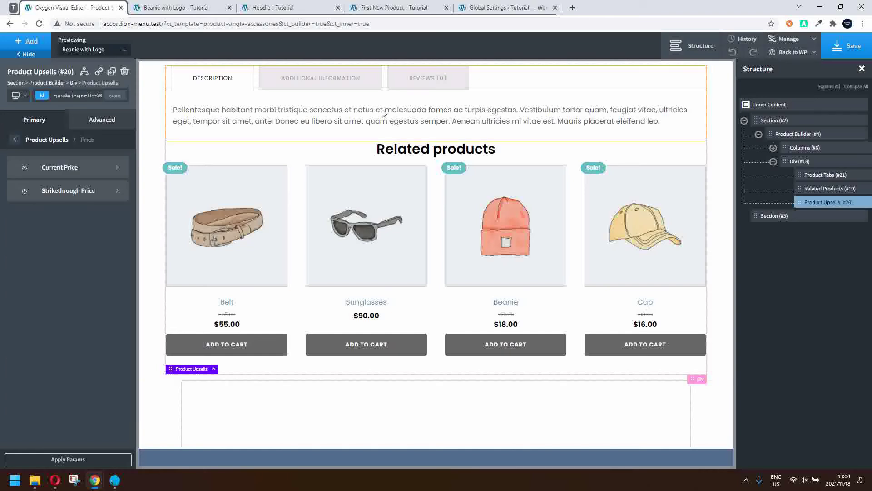
{"action": "left_click", "coordinate": [847, 46]}
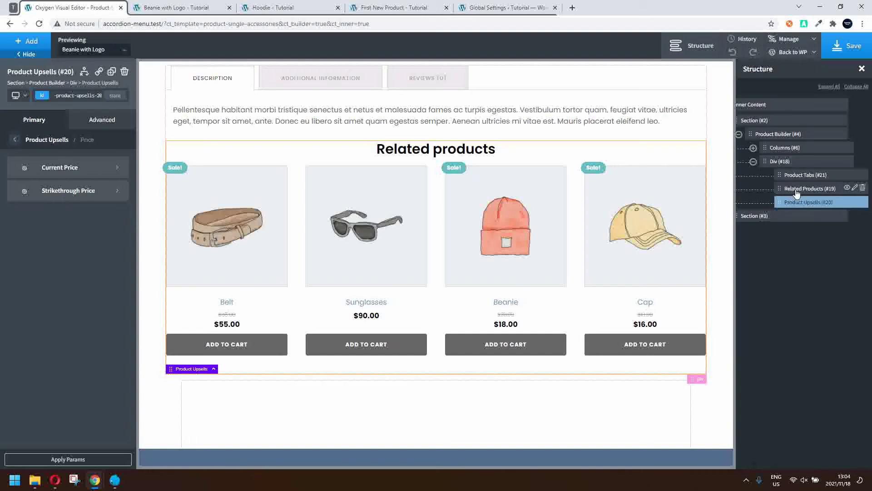
Try a left column inner padding of 10 px in the layout settings of Related Products.
{"action": "left_click", "coordinate": [796, 190]}
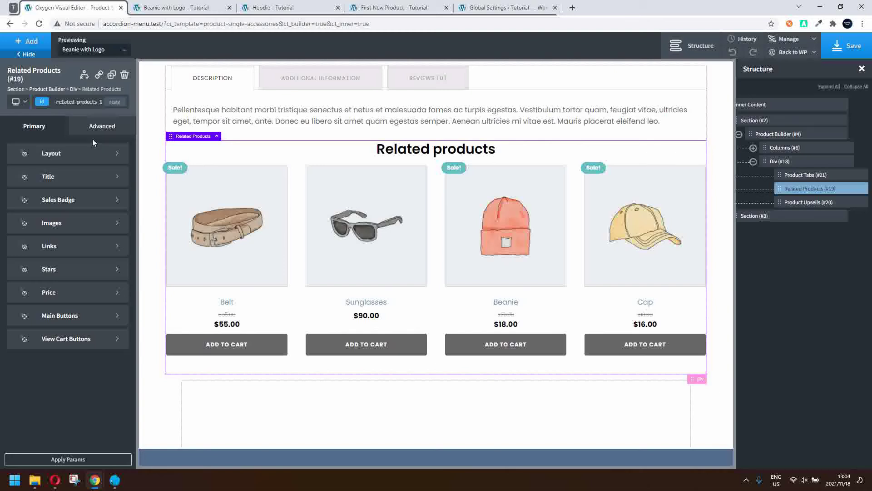
{"action": "left_click", "coordinate": [77, 160]}
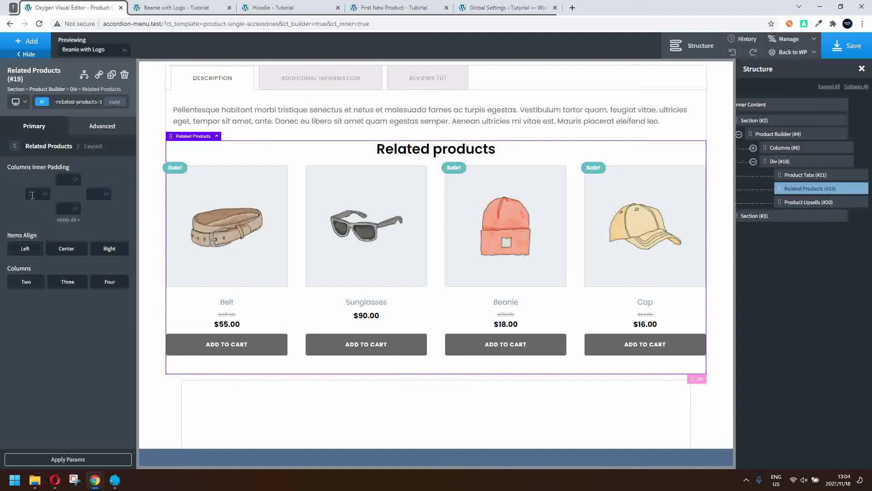
{"action": "type", "text": "10"}
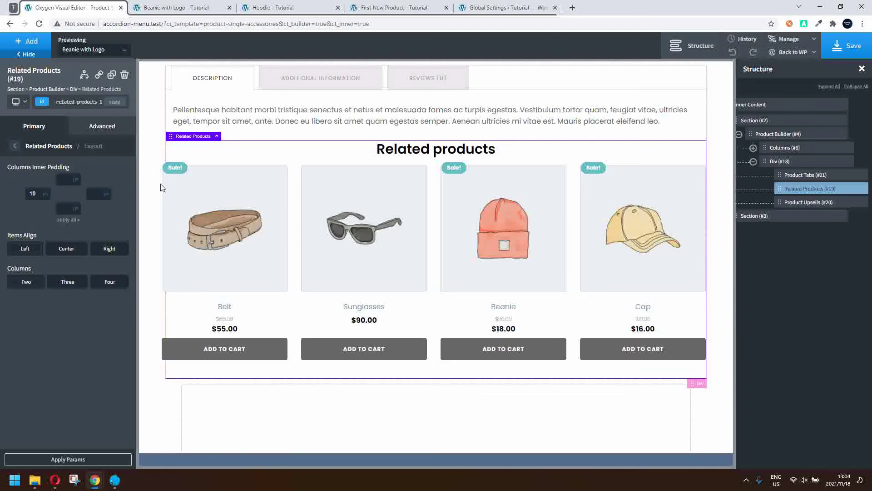
{"action": "key", "text": "BackSpace"}
{"action": "key", "text": "BackSpace"}
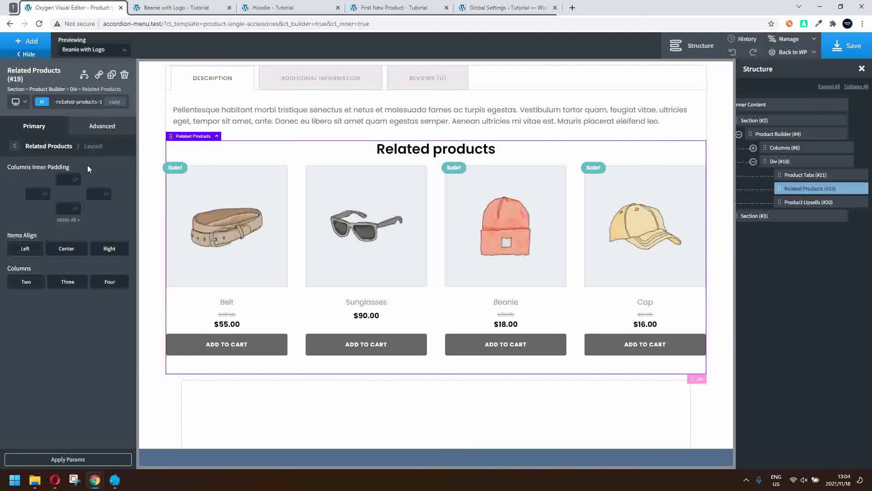
Set the Related Products layout to centred items in four columns.
{"action": "left_click", "coordinate": [74, 249]}
{"action": "left_click", "coordinate": [99, 285]}
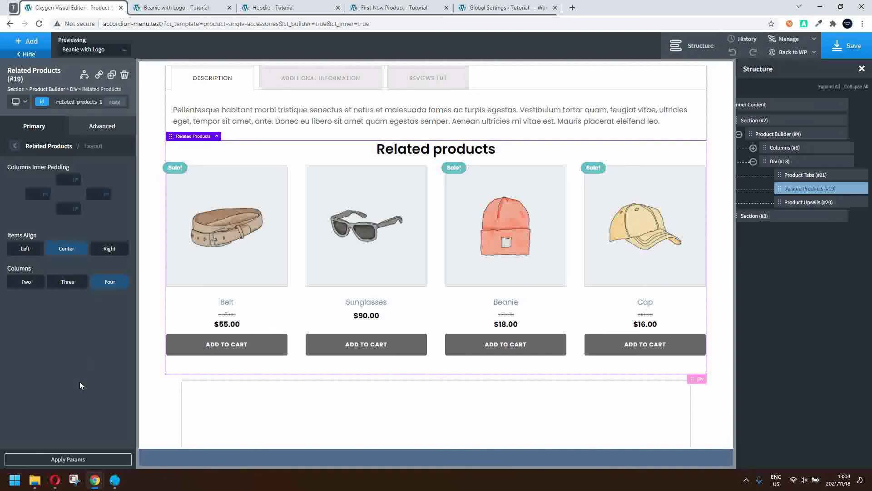
Set the left and right padding of the Related Products element to 10 px.
{"action": "left_click", "coordinate": [90, 133]}
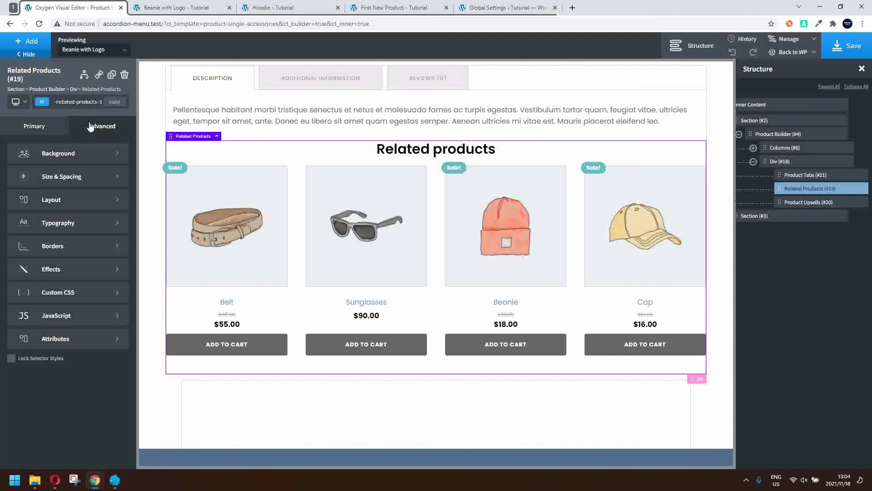
{"action": "left_click", "coordinate": [55, 179]}
{"action": "left_click", "coordinate": [40, 197]}
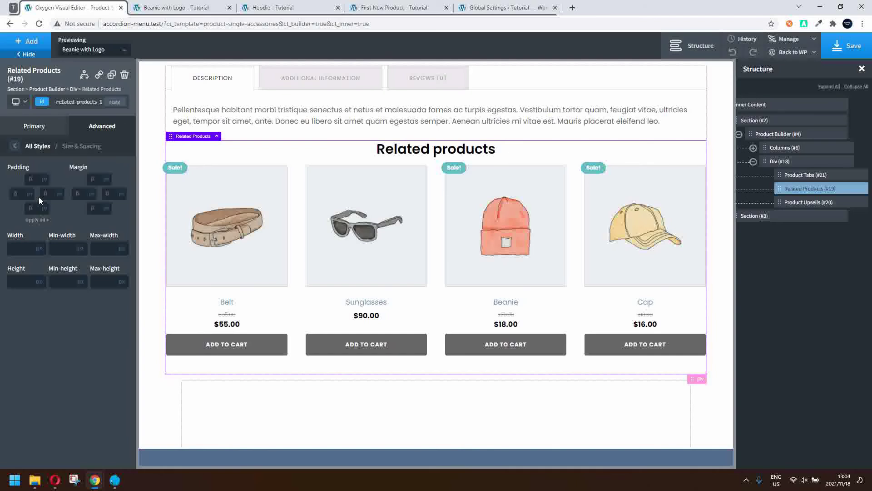
{"action": "type", "text": "10"}
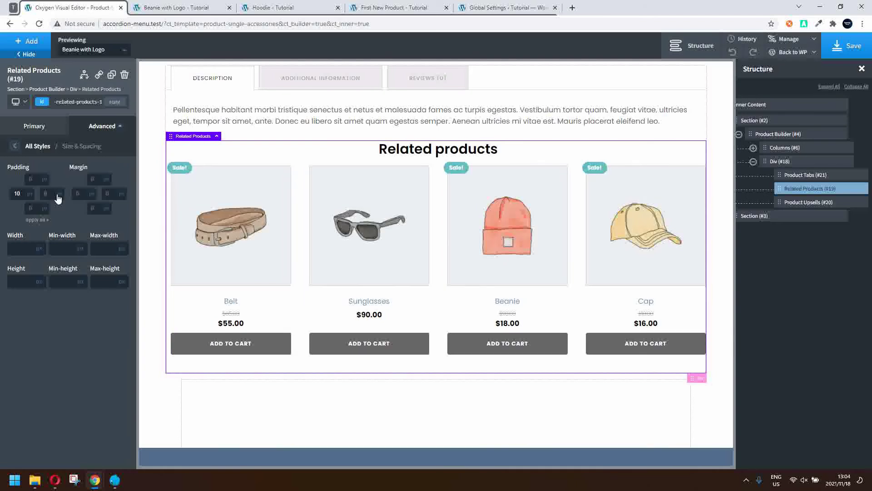
{"action": "left_click", "coordinate": [58, 197]}
{"action": "type", "text": "10"}
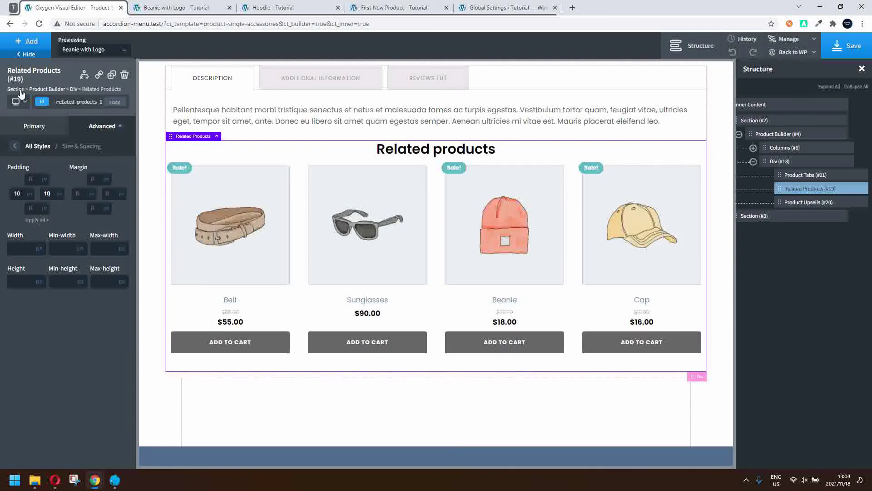
Switch to the phone breakpoint, set Related Products to two columns and save the template.
{"action": "left_click", "coordinate": [19, 101]}
{"action": "left_click", "coordinate": [41, 153]}
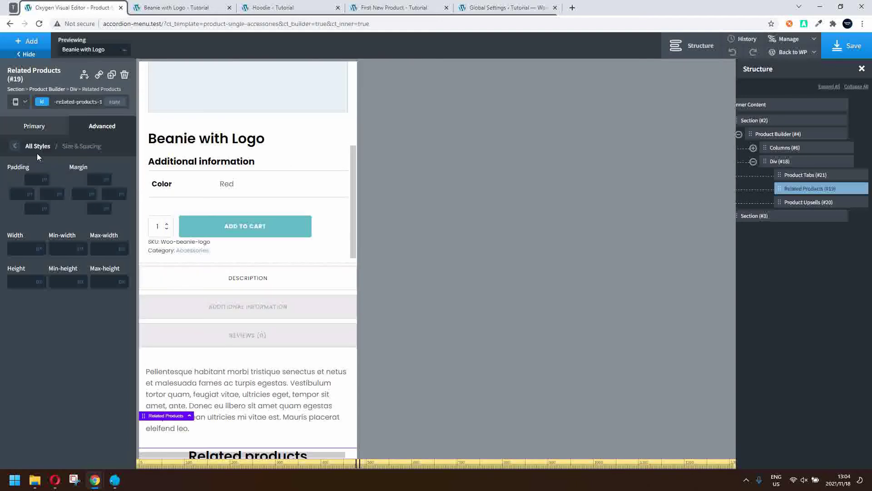
{"action": "scroll", "coordinate": [282, 227], "scroll_direction": "down", "scroll_amount": 10}
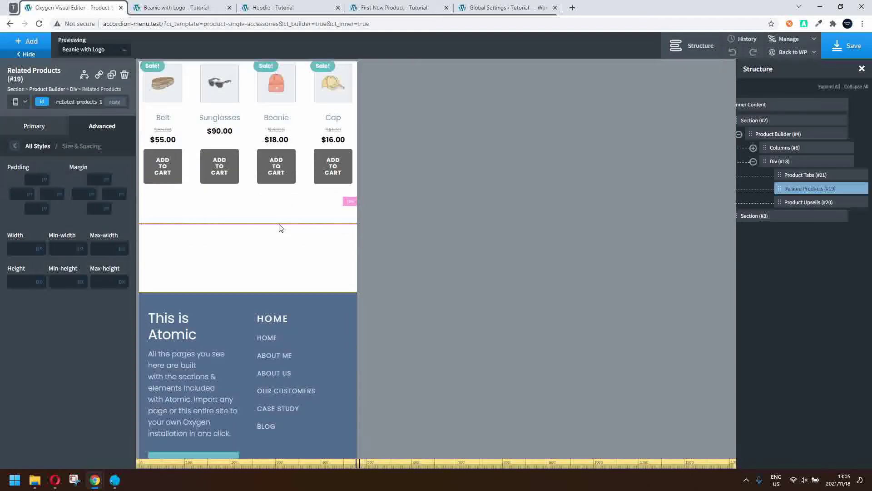
{"action": "scroll", "coordinate": [282, 228], "scroll_direction": "up", "scroll_amount": 3}
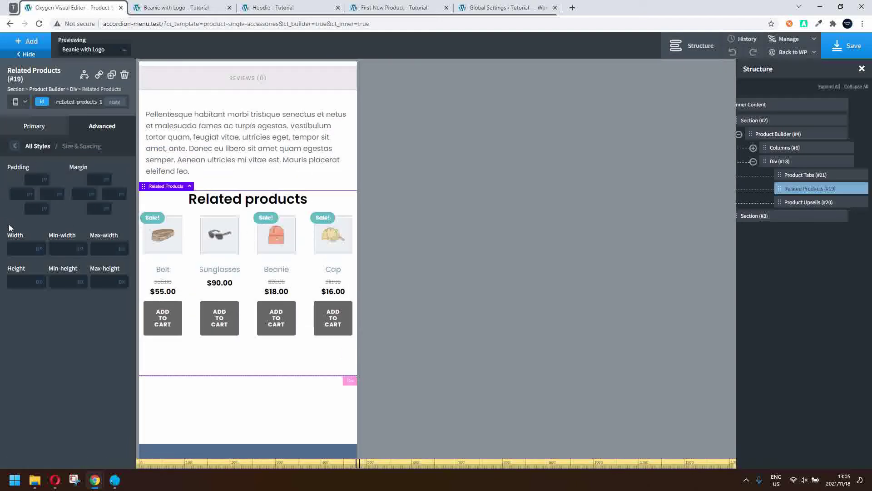
{"action": "left_click", "coordinate": [25, 129]}
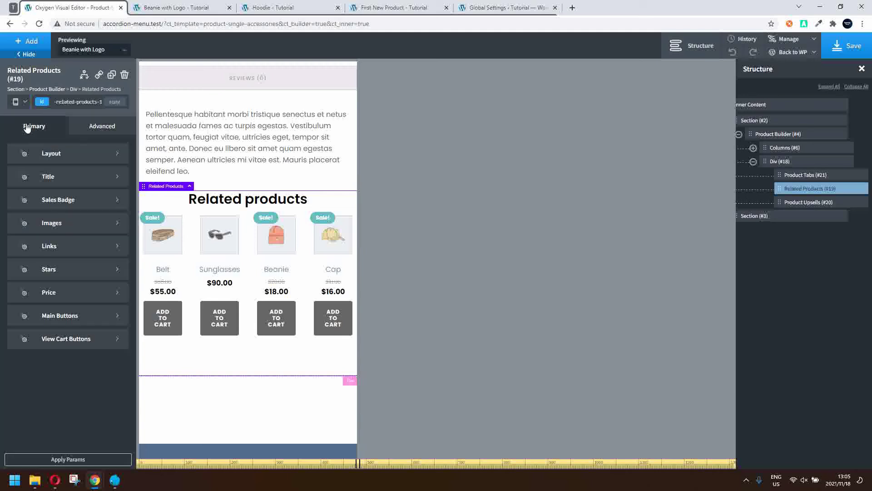
{"action": "left_click", "coordinate": [45, 154]}
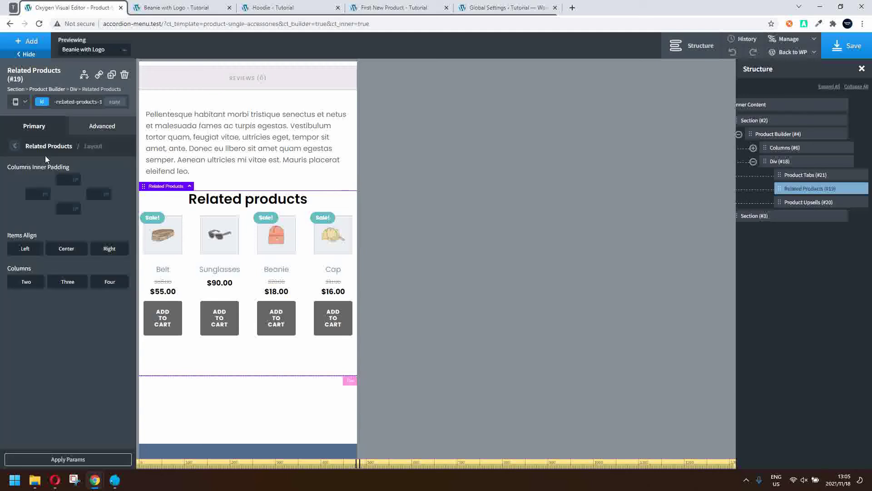
{"action": "left_click", "coordinate": [27, 283]}
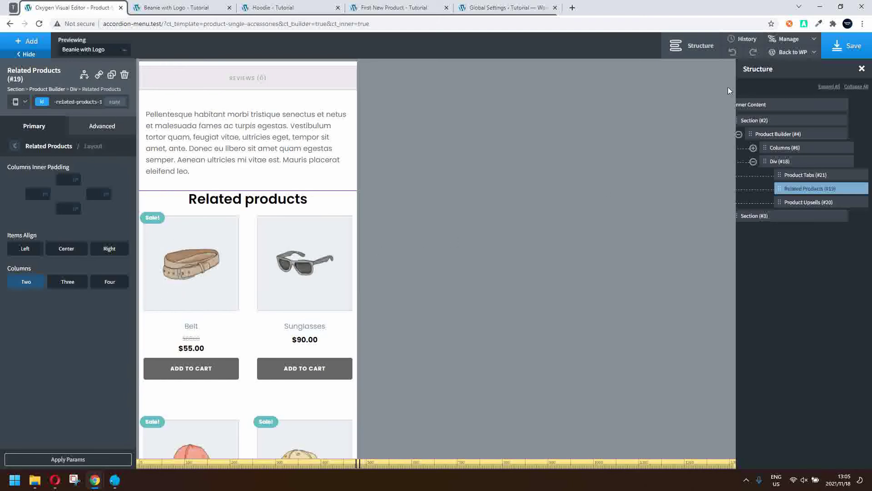
{"action": "left_click", "coordinate": [846, 45]}
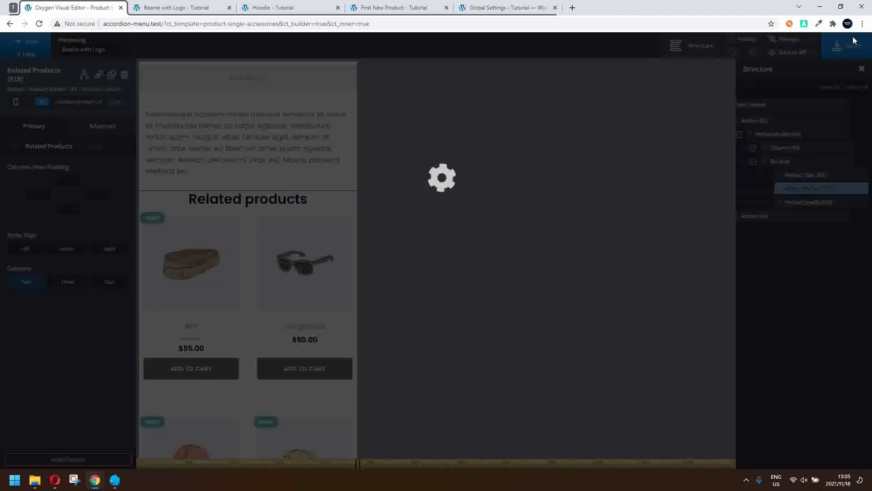
Reload the live Beanie with Logo page, inspect its mobile layout, and return to the normal desktop view.
{"action": "left_click", "coordinate": [215, 8]}
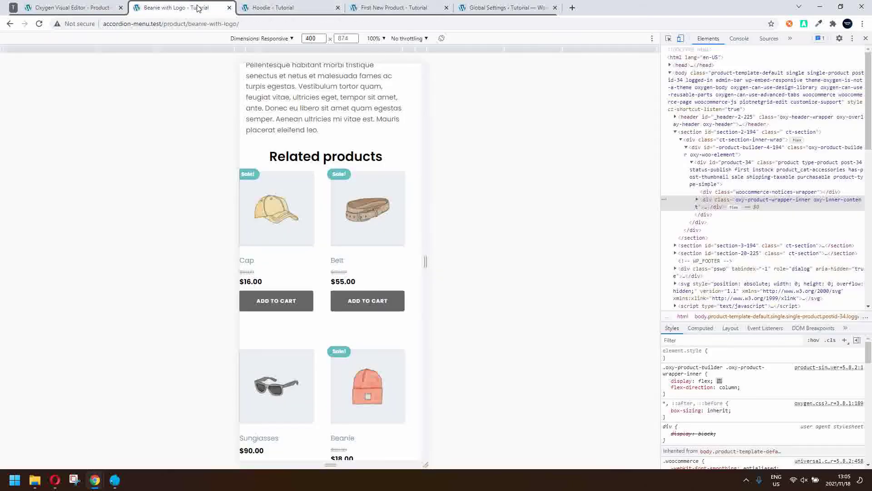
{"action": "left_click", "coordinate": [41, 28]}
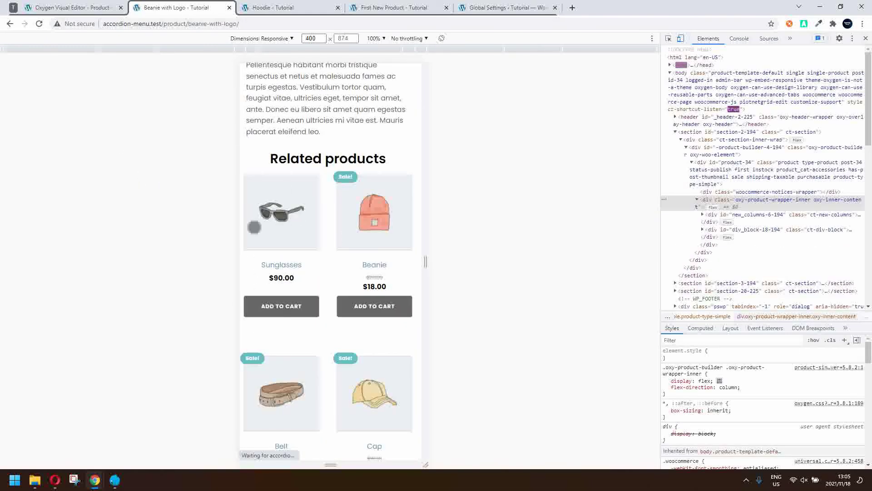
{"action": "scroll", "coordinate": [305, 256], "scroll_direction": "down", "scroll_amount": 8}
{"action": "scroll", "coordinate": [305, 256], "scroll_direction": "up", "scroll_amount": 15}
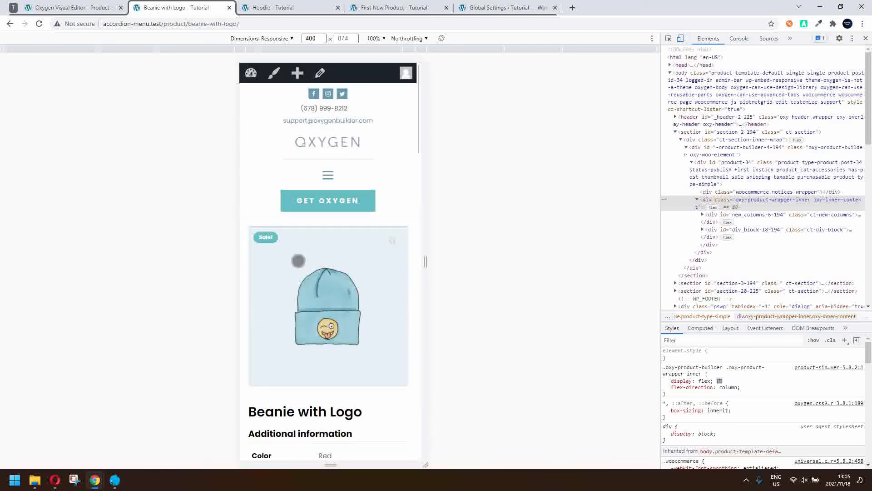
{"action": "left_click", "coordinate": [680, 40]}
{"action": "left_click", "coordinate": [865, 38]}
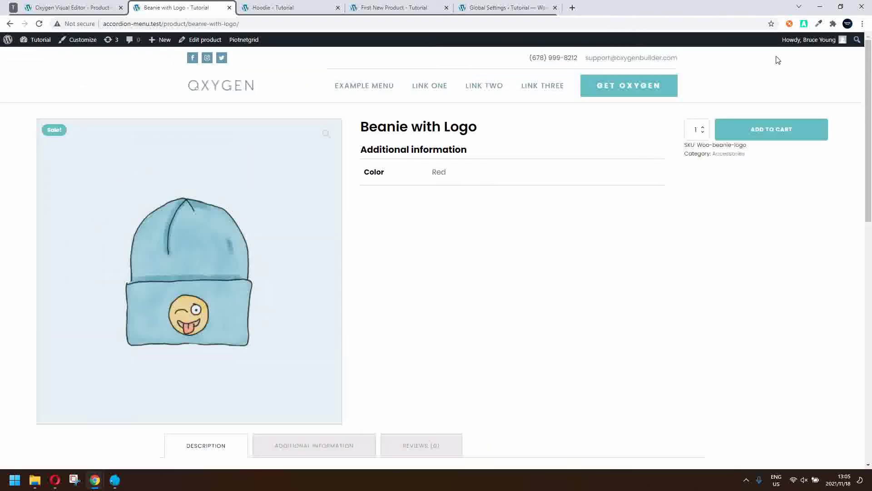
Open the Beanie with Logo product for editing and add Hoodie with Logo and Hoodie with Zipper as upsells.
{"action": "left_click", "coordinate": [207, 44]}
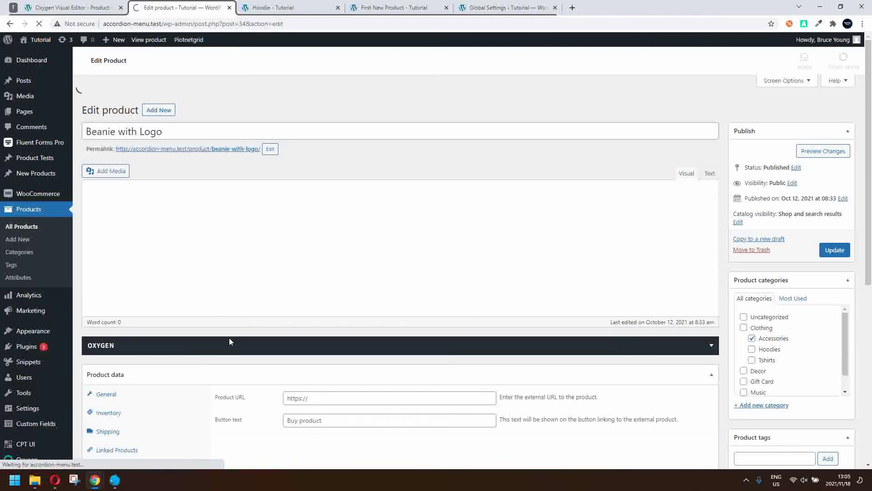
{"action": "scroll", "coordinate": [190, 338], "scroll_direction": "down", "scroll_amount": 5}
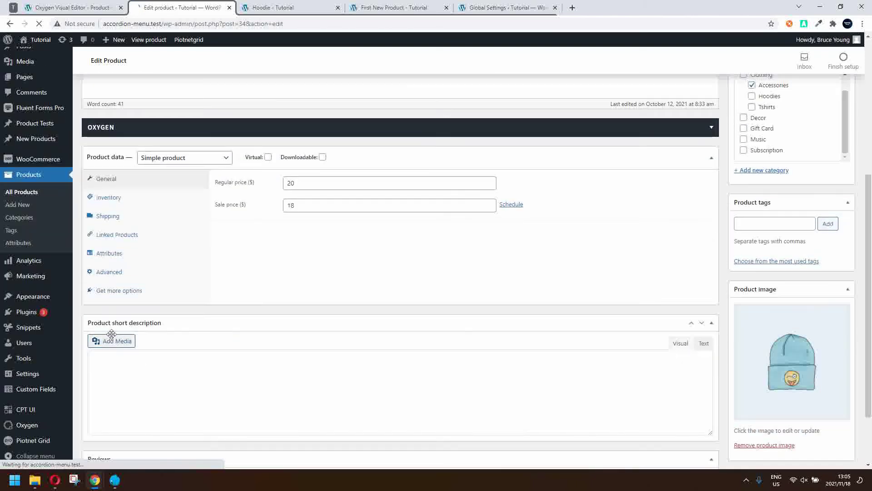
{"action": "left_click", "coordinate": [126, 262]}
{"action": "left_click", "coordinate": [310, 212]}
{"action": "type", "text": "hood"}
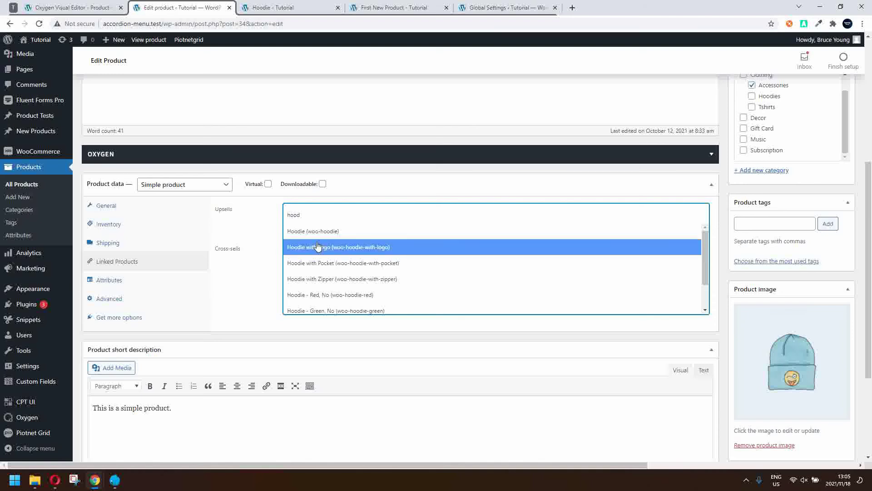
{"action": "left_click", "coordinate": [317, 246]}
{"action": "type", "text": "hoo"}
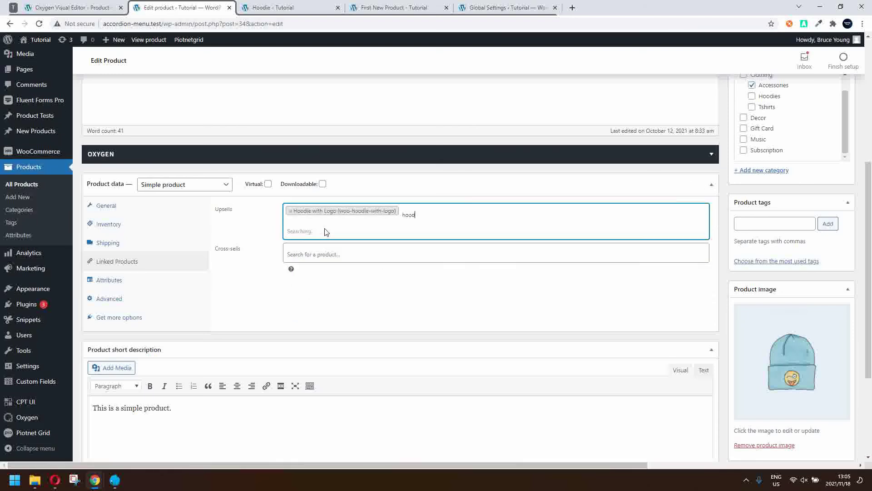
{"action": "left_click", "coordinate": [332, 283]}
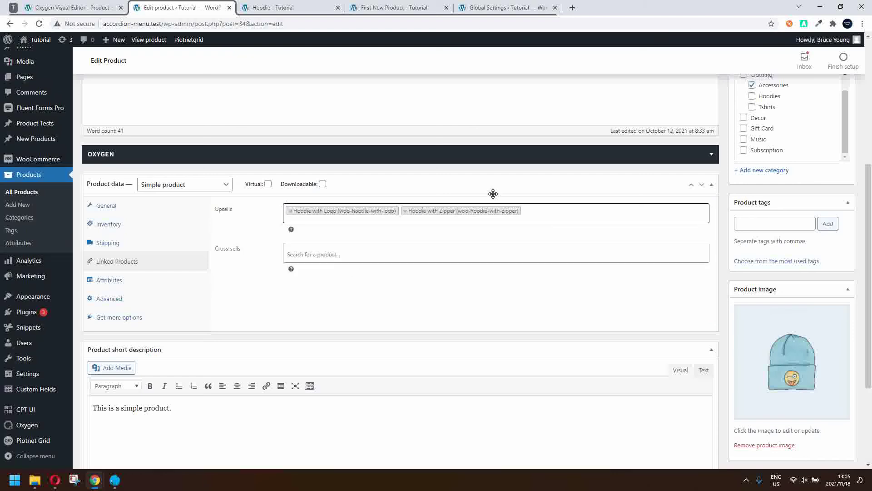
Add the Belt product to the upsells.
{"action": "type", "text": "bel"}
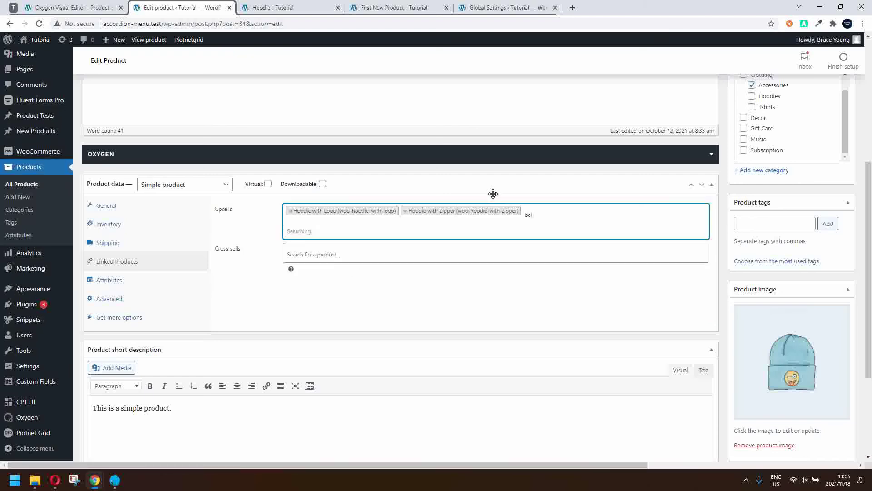
{"action": "type", "text": "t"}
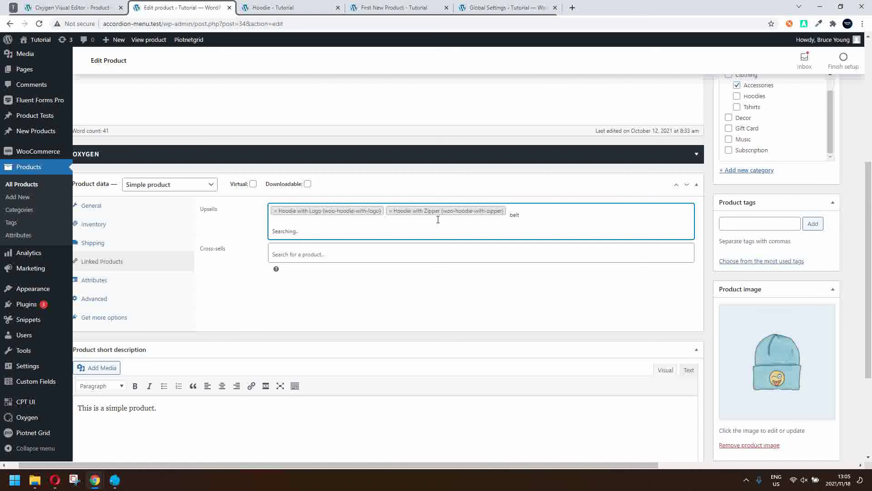
{"action": "scroll", "coordinate": [492, 222], "scroll_direction": "left", "scroll_amount": 1}
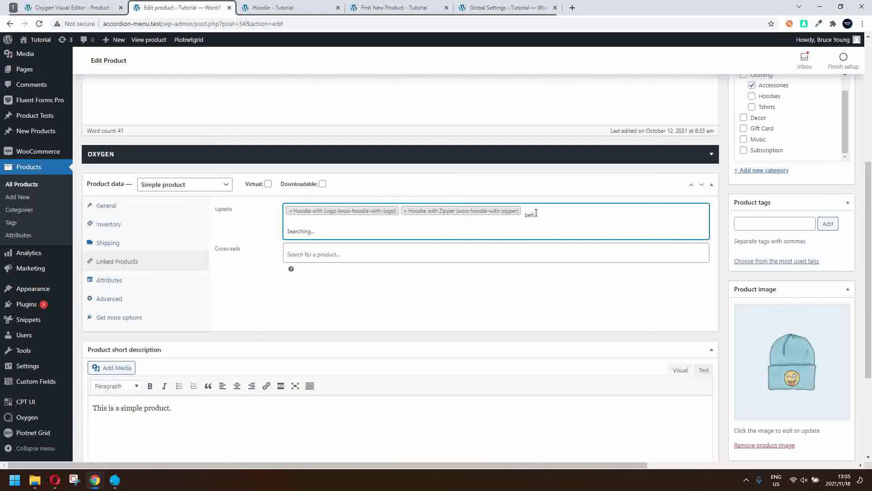
{"action": "key", "text": "BackSpace"}
{"action": "key", "text": "BackSpace"}
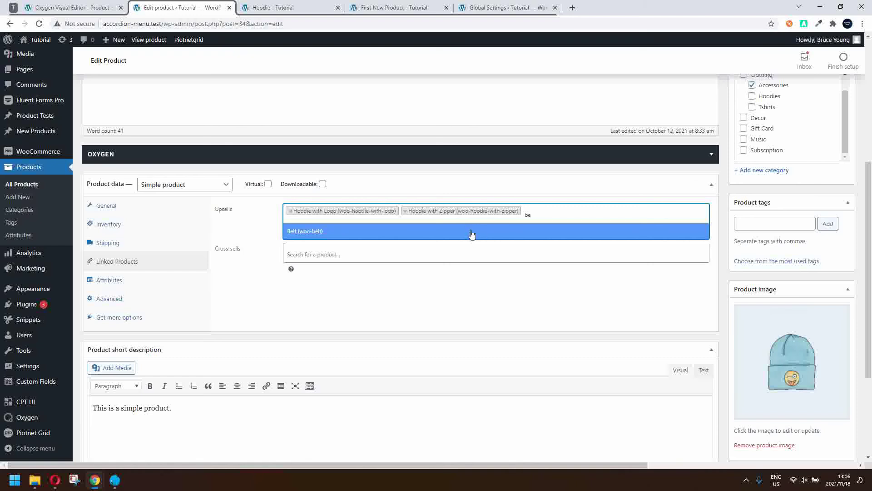
{"action": "left_click", "coordinate": [471, 236]}
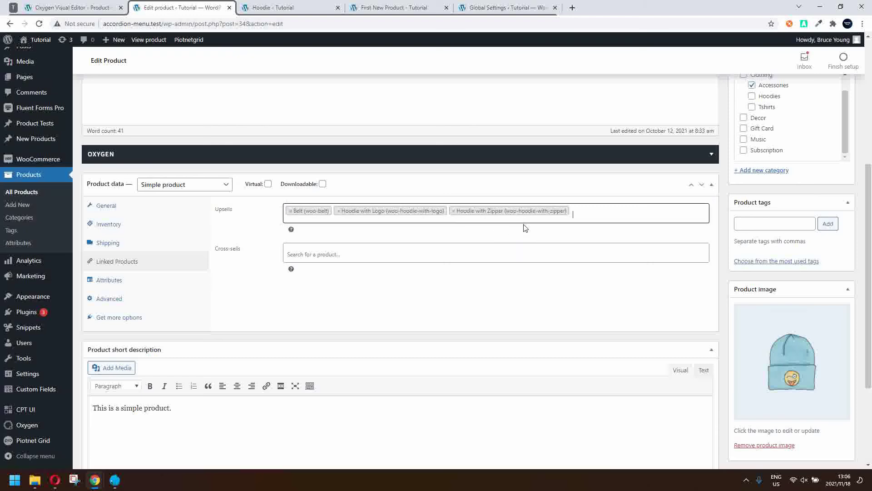
Add V-Neck T-Shirt - Red to the upsells and update the product.
{"action": "left_click", "coordinate": [556, 219]}
{"action": "type", "text": "t-shirt"}
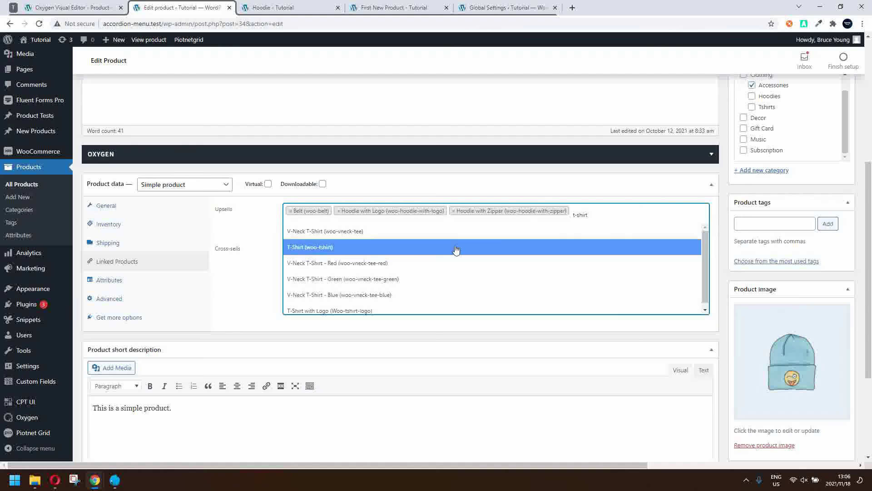
{"action": "left_click", "coordinate": [399, 268]}
{"action": "scroll", "coordinate": [579, 271], "scroll_direction": "up", "scroll_amount": 5}
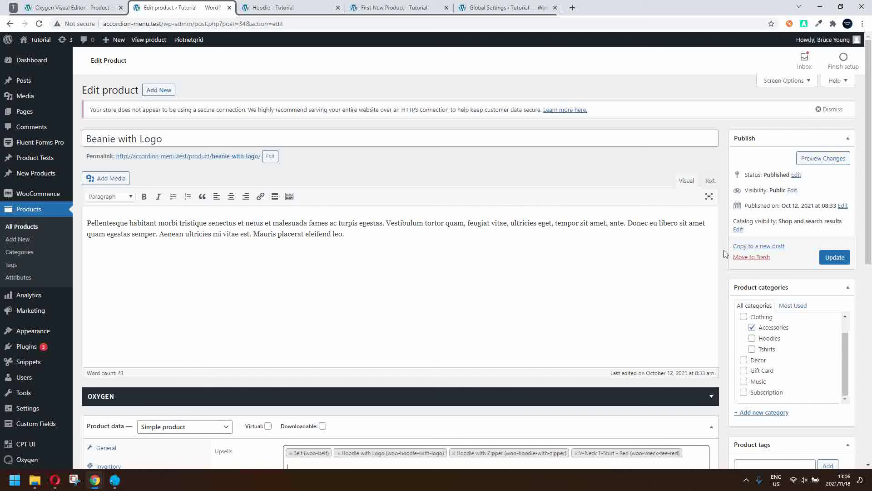
{"action": "left_click", "coordinate": [823, 257]}
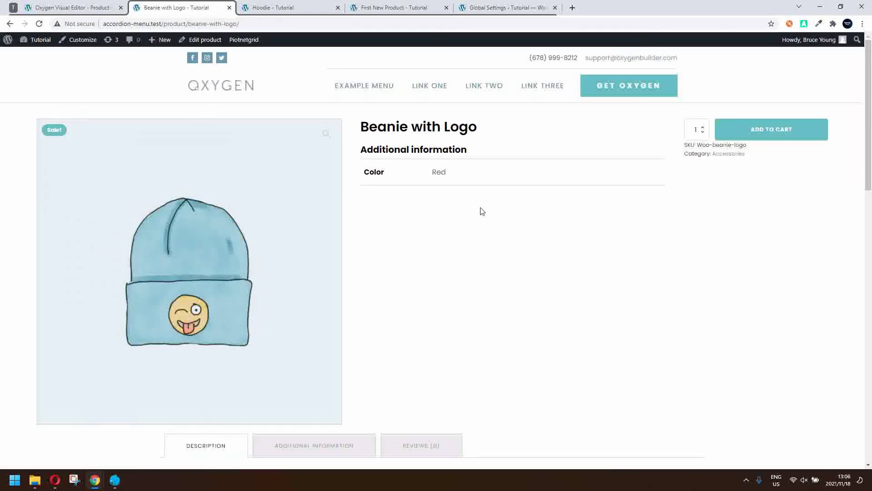
Check the upsell products section on the live Beanie with Logo page.
{"action": "scroll", "coordinate": [482, 211], "scroll_direction": "down", "scroll_amount": 12}
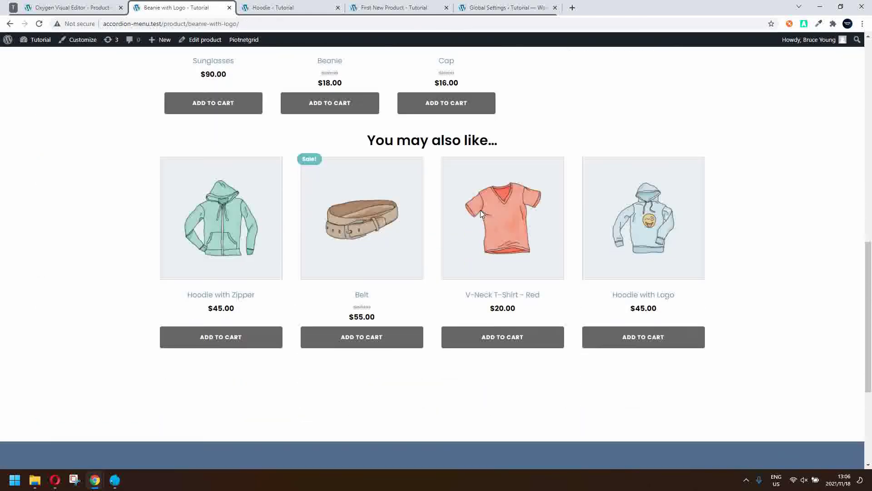
{"action": "scroll", "coordinate": [481, 210], "scroll_direction": "down", "scroll_amount": 1}
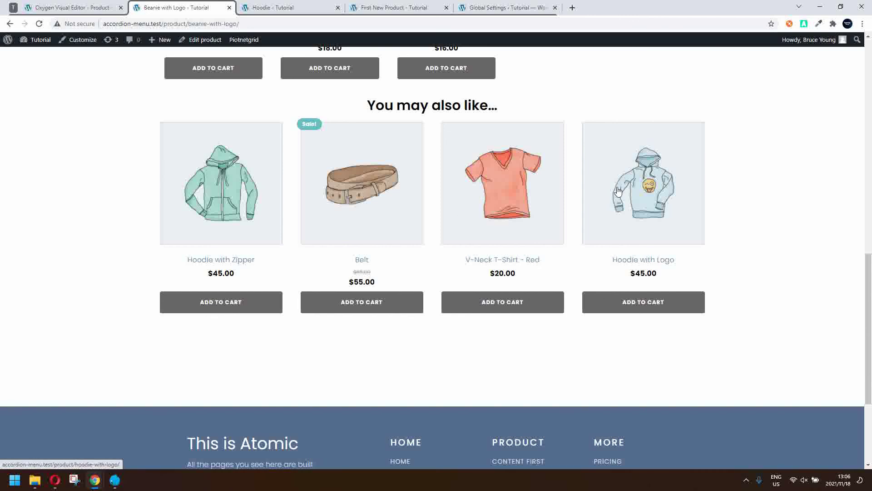
In the Oxygen template editor, switch Related Products to the all-devices view and set its width to 100%.
{"action": "scroll", "coordinate": [618, 193], "scroll_direction": "up", "scroll_amount": 5}
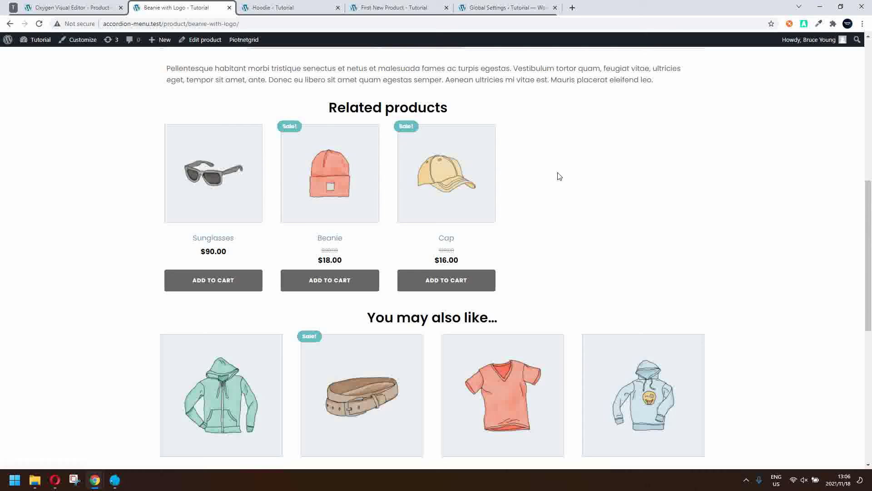
{"action": "left_click", "coordinate": [49, 9]}
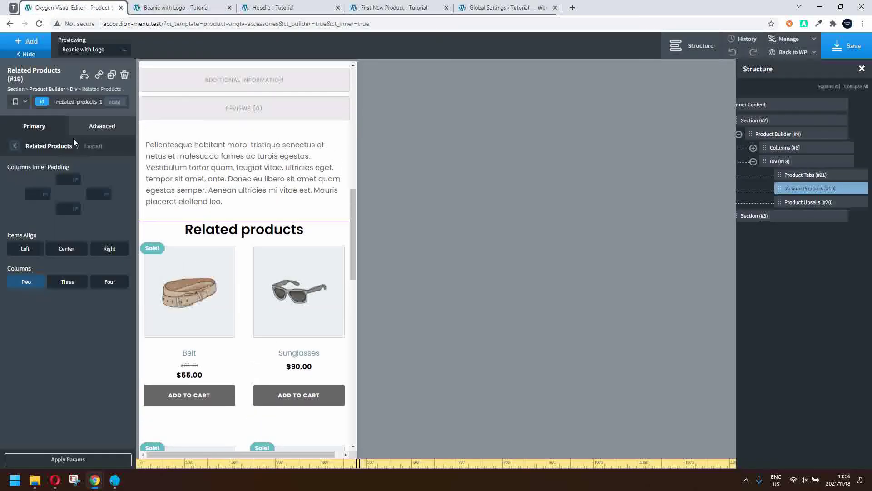
{"action": "left_click", "coordinate": [17, 100]}
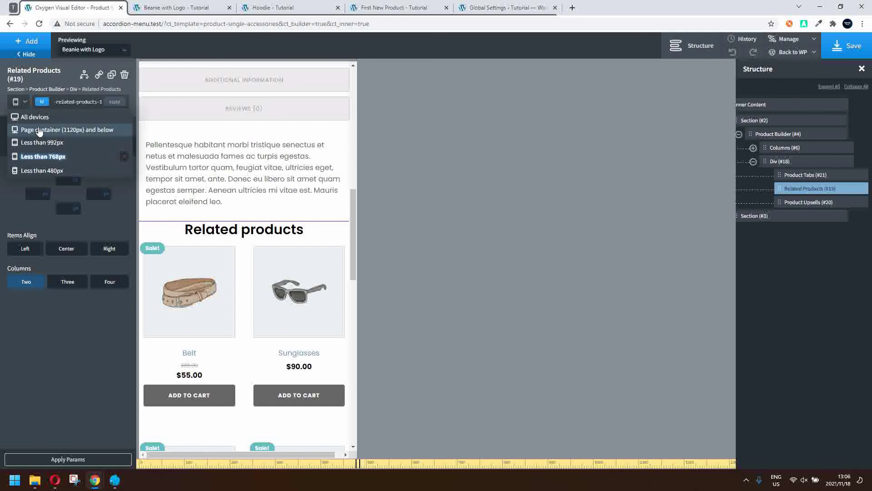
{"action": "left_click", "coordinate": [38, 121]}
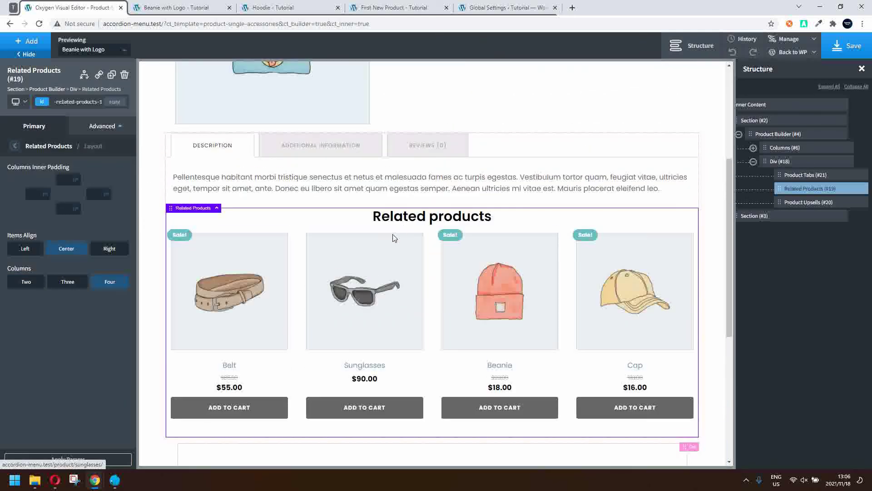
{"action": "left_click", "coordinate": [17, 146]}
{"action": "left_click", "coordinate": [93, 127]}
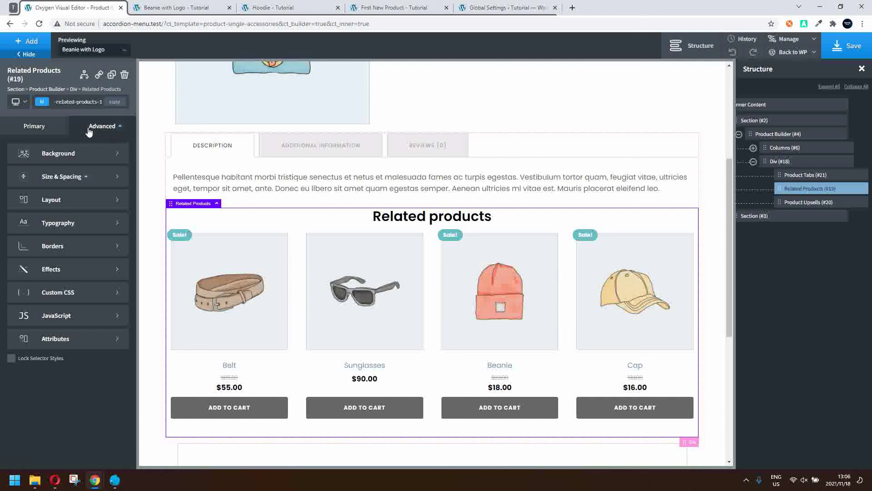
{"action": "left_click", "coordinate": [53, 181]}
{"action": "left_click", "coordinate": [42, 248]}
{"action": "type", "text": "100"}
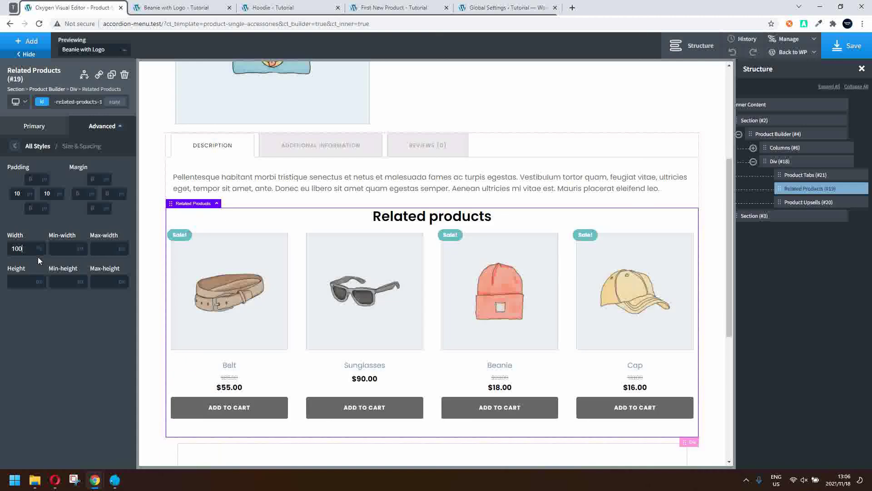
Set the Product Upsells element's width to 100% and save the template.
{"action": "left_click", "coordinate": [811, 202]}
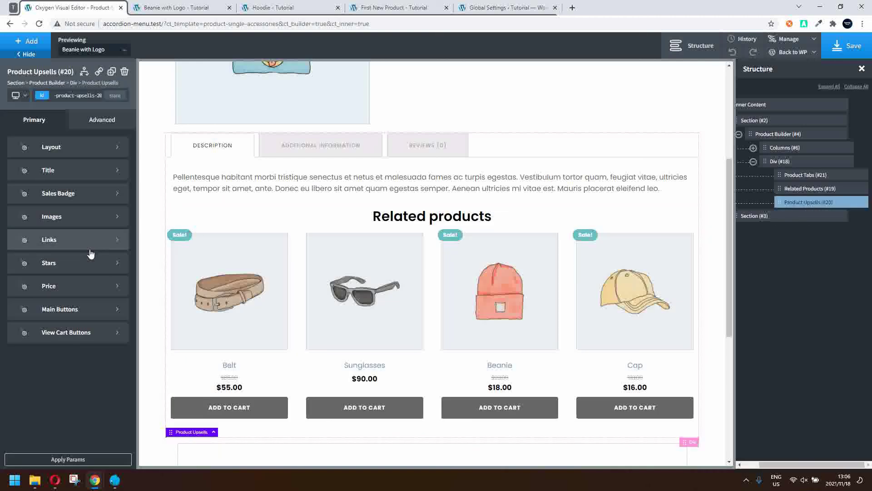
{"action": "left_click", "coordinate": [52, 152]}
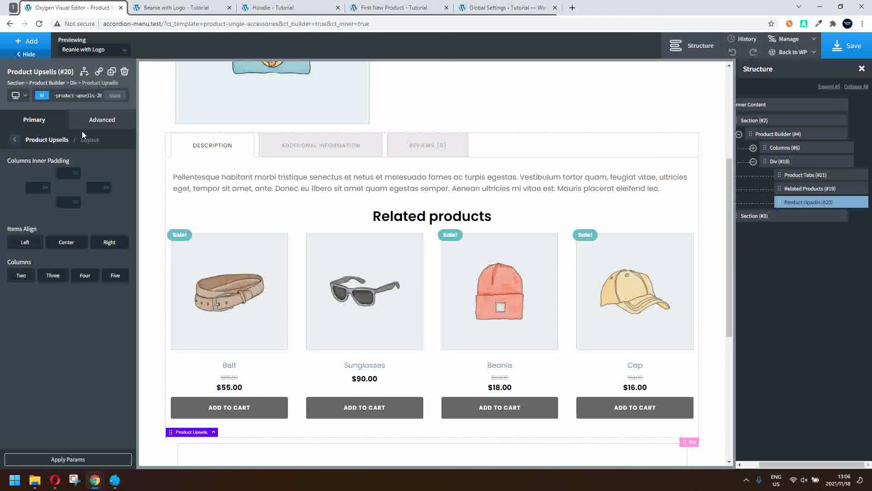
{"action": "left_click", "coordinate": [93, 121]}
{"action": "left_click", "coordinate": [46, 177]}
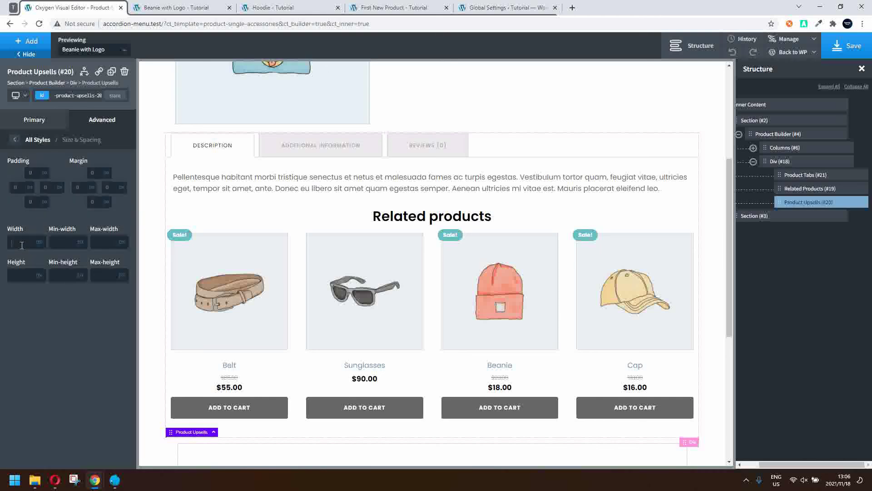
{"action": "type", "text": "100"}
{"action": "left_click", "coordinate": [846, 46]}
Reload the live Beanie with Logo page and check the layout of its related products and upsells.
{"action": "left_click", "coordinate": [177, 8]}
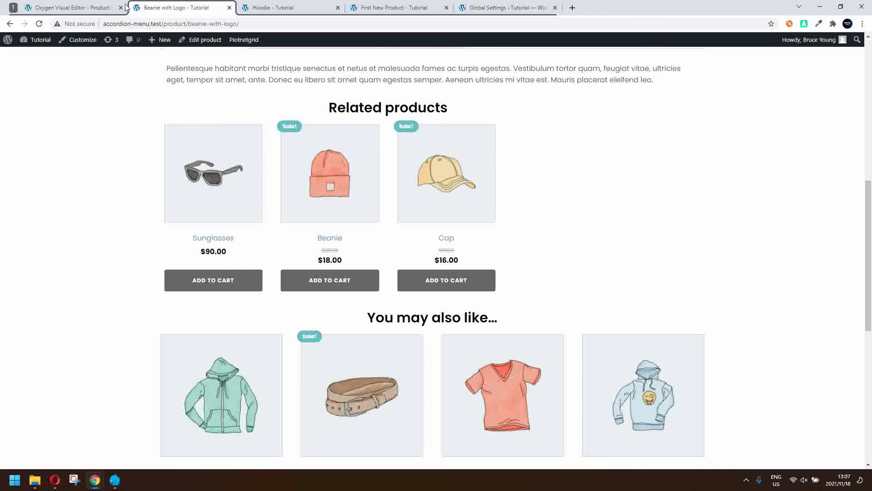
{"action": "left_click", "coordinate": [38, 25]}
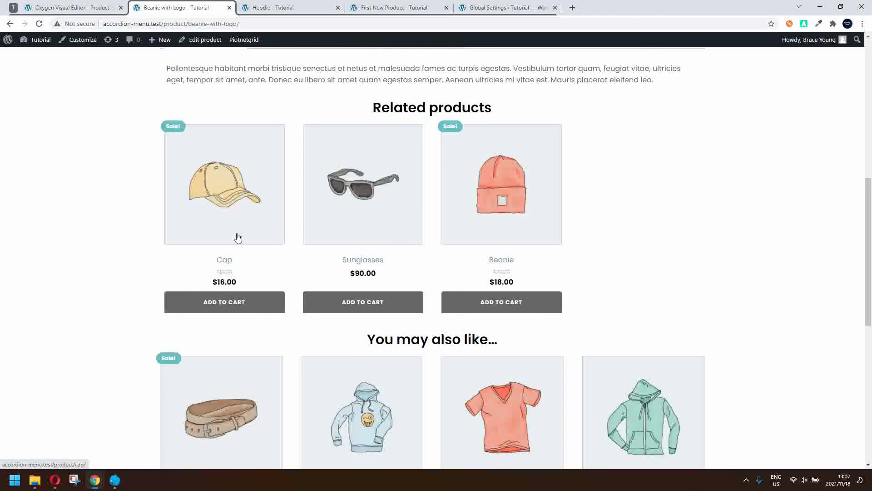
{"action": "scroll", "coordinate": [640, 191], "scroll_direction": "down", "scroll_amount": 3}
{"action": "scroll", "coordinate": [640, 191], "scroll_direction": "down", "scroll_amount": 3}
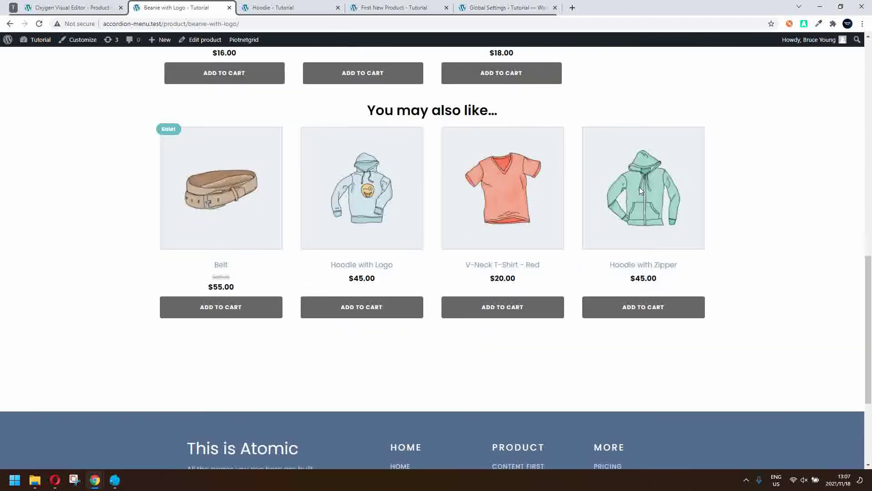
{"action": "scroll", "coordinate": [640, 191], "scroll_direction": "up", "scroll_amount": 12}
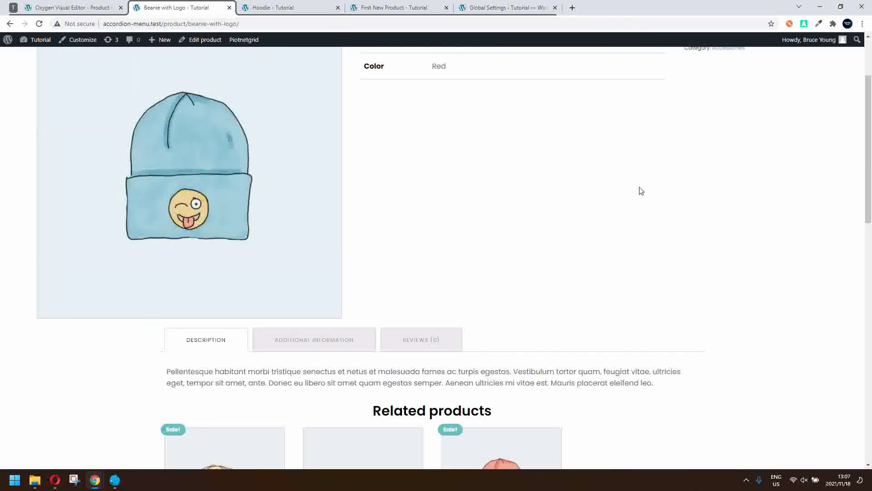
{"action": "scroll", "coordinate": [641, 191], "scroll_direction": "up", "scroll_amount": 3}
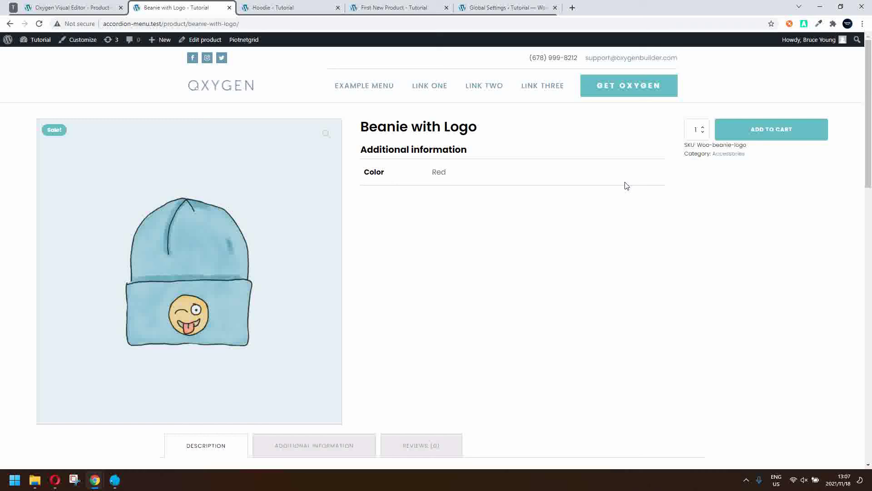
Compare the live Hoodie page's layout, related products and upsells with those on the Beanie with Logo page.
{"action": "left_click", "coordinate": [273, 7]}
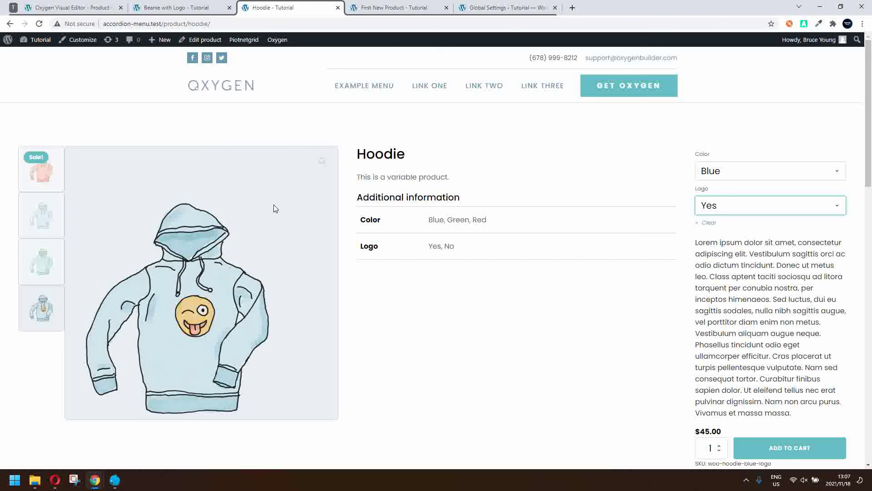
{"action": "scroll", "coordinate": [584, 252], "scroll_direction": "down", "scroll_amount": 10}
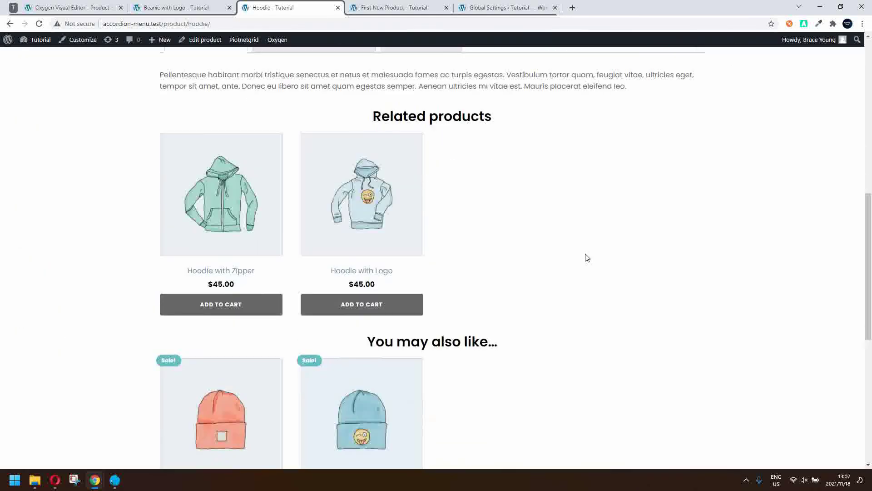
{"action": "scroll", "coordinate": [585, 255], "scroll_direction": "down", "scroll_amount": 3}
{"action": "scroll", "coordinate": [530, 205], "scroll_direction": "up", "scroll_amount": 13}
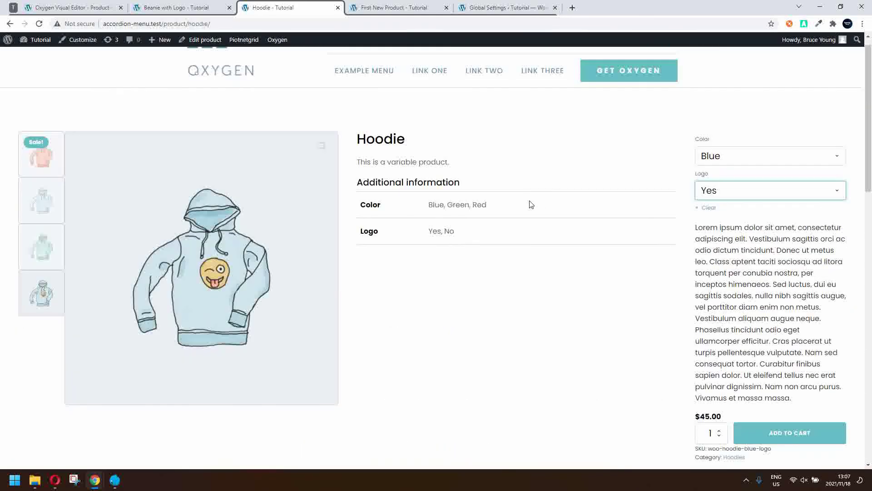
{"action": "left_click", "coordinate": [174, 7]}
{"action": "scroll", "coordinate": [526, 265], "scroll_direction": "down", "scroll_amount": 10}
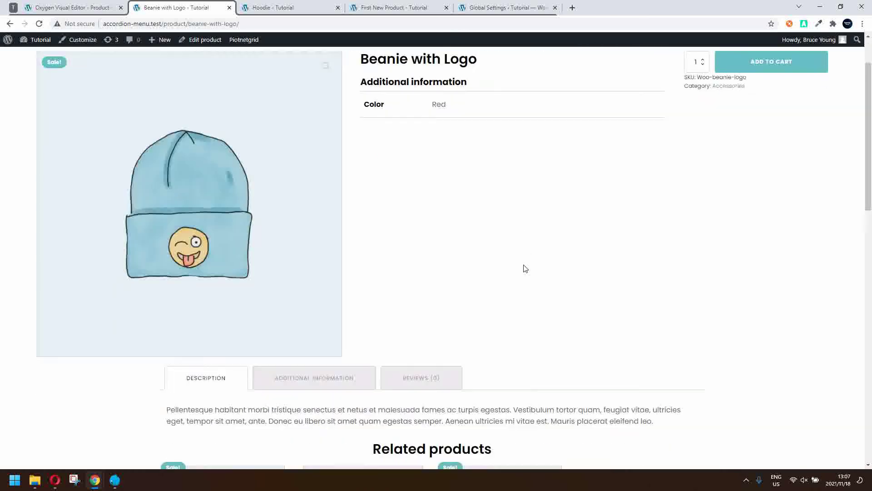
{"action": "scroll", "coordinate": [525, 270], "scroll_direction": "down", "scroll_amount": 3}
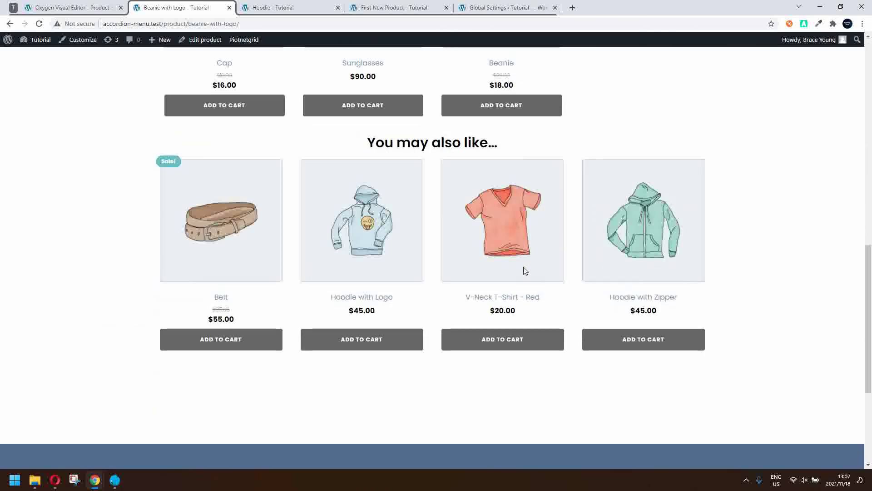
{"action": "scroll", "coordinate": [524, 271], "scroll_direction": "up", "scroll_amount": 13}
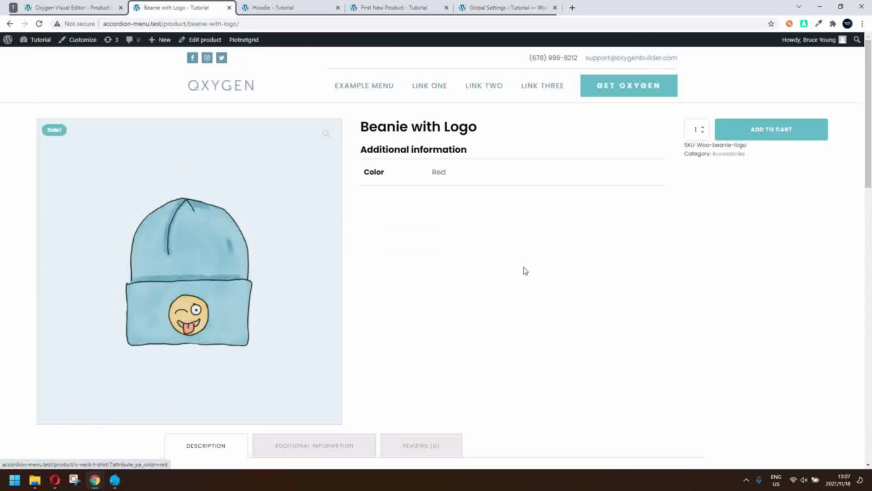